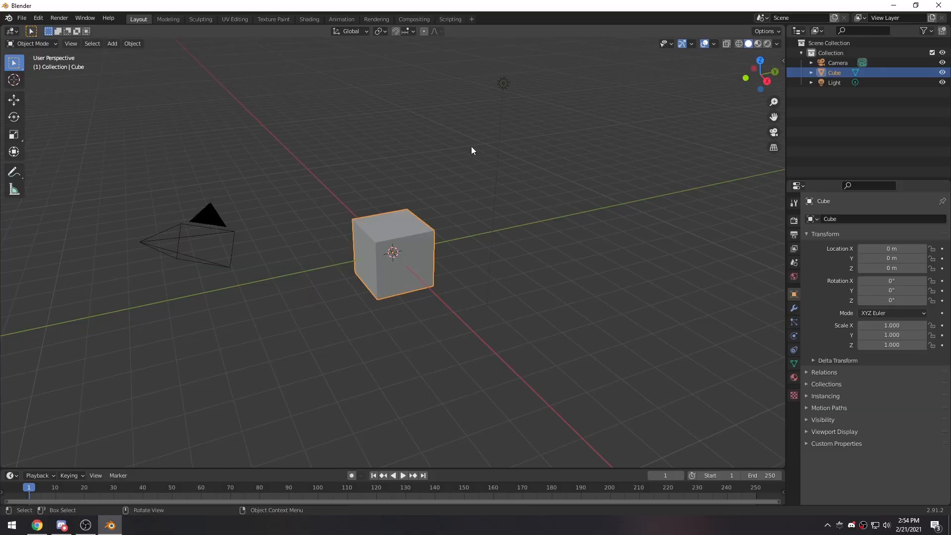
- Delete the default cube and light, keeping only the camera in the scene
click(504, 83)
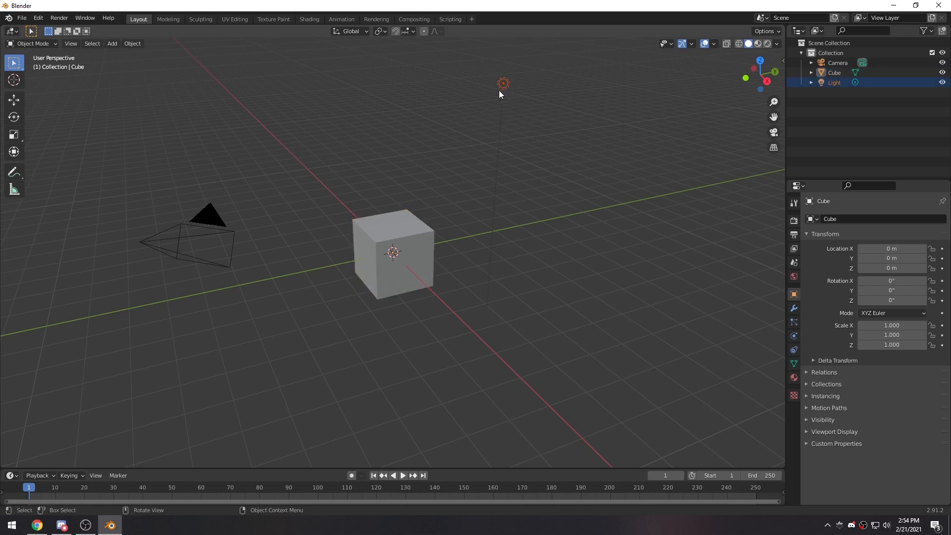
shift+drag(353, 101, 553, 300)
shift+drag(368, 129, 515, 298)
key(Delete)
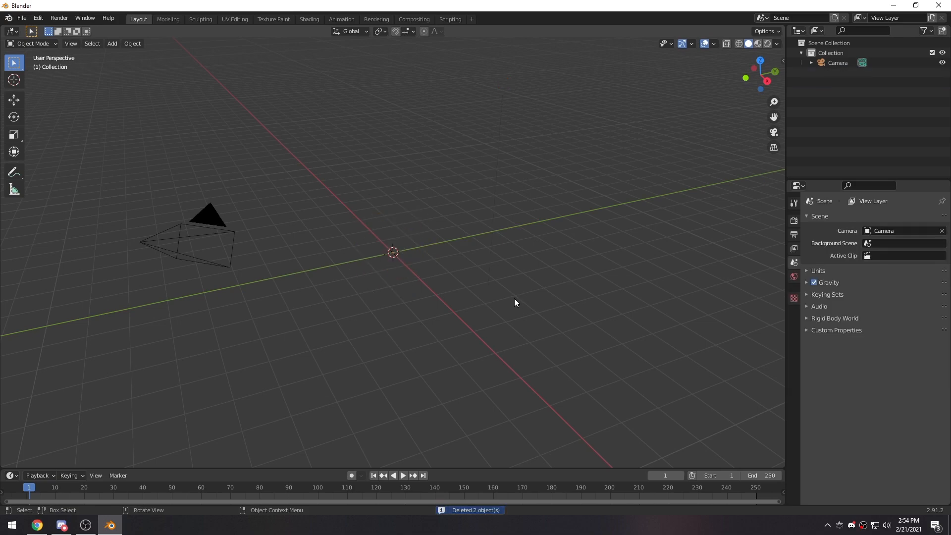
- Add a plane mesh at the origin and scale it by 5
key(shift+a)
mouse_move(372, 271)
click(405, 271)
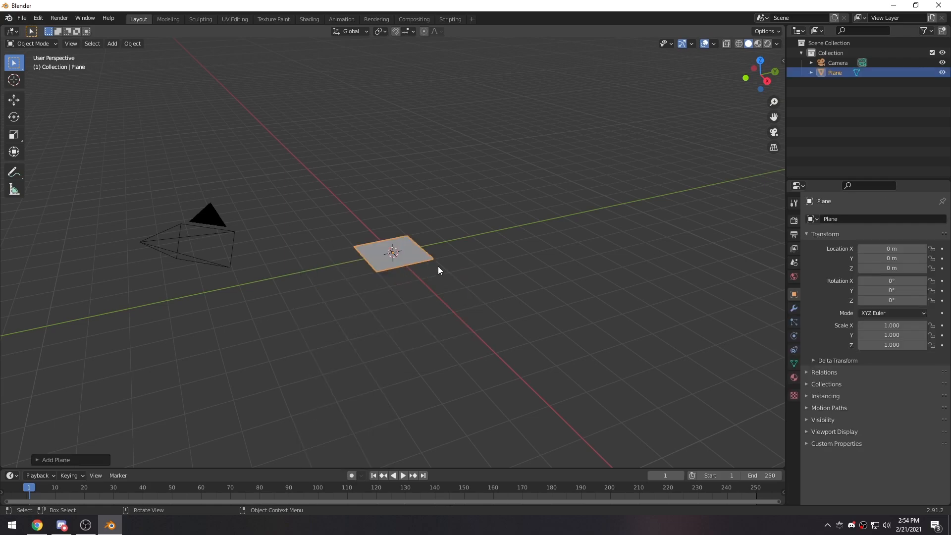
key(s)
key(5)
key(Return)
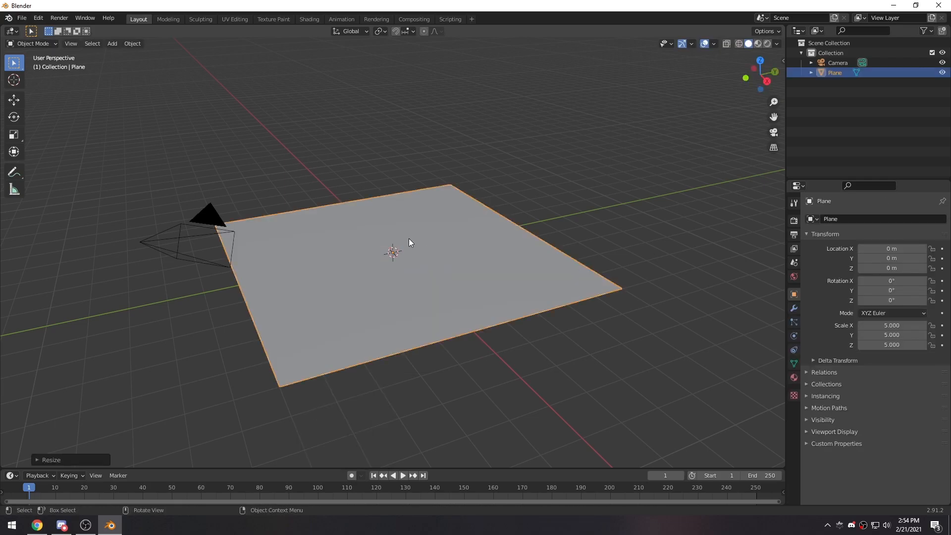
- Subdivide the whole plane repeatedly into a grid of about 16 by 16 faces
middle_drag(405, 238, 378, 254)
key(Tab)
right_click(394, 287)
click(394, 286)
right_click(394, 286)
click(394, 287)
right_click(394, 286)
click(394, 286)
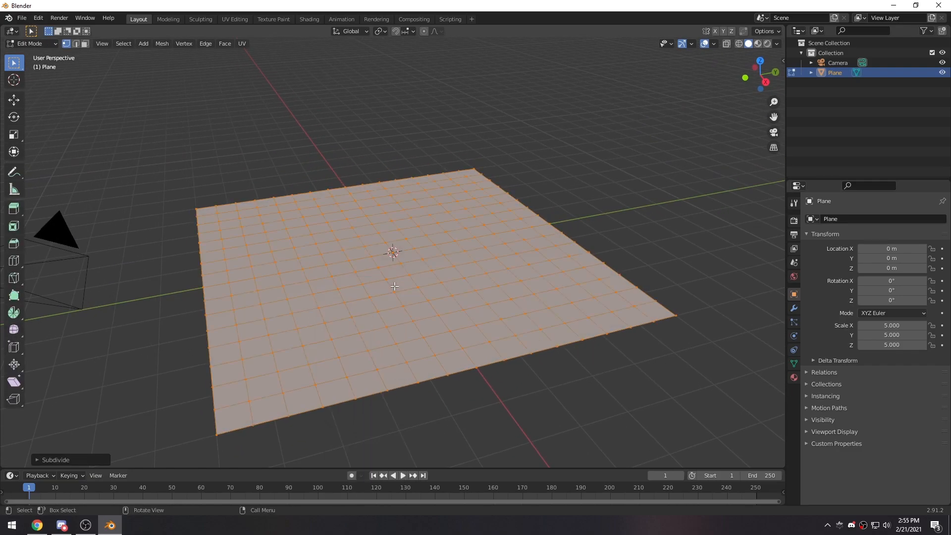
right_click(365, 315)
click(365, 306)
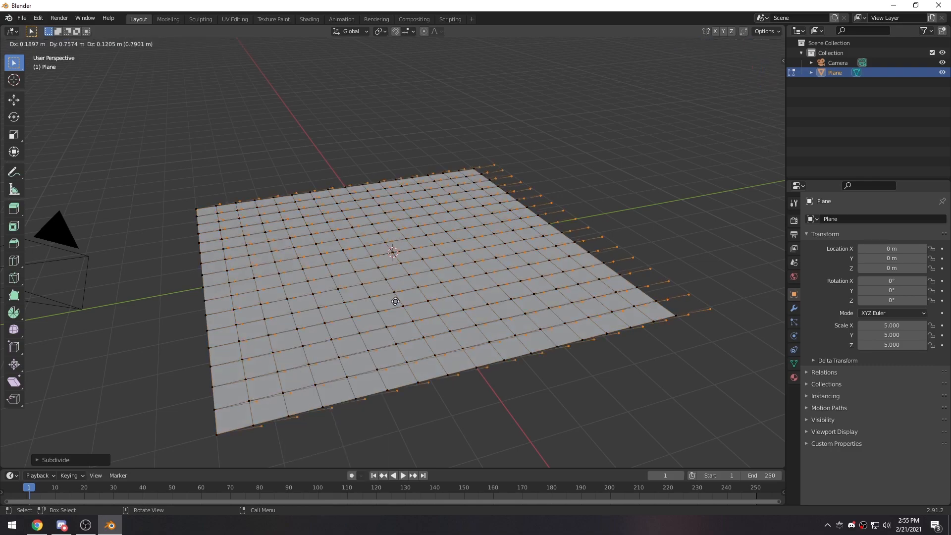
right_click(402, 290)
key(ctrl+z)
- Subdivide the plane's mesh once more and return to Object Mode
right_click(334, 283)
click(318, 268)
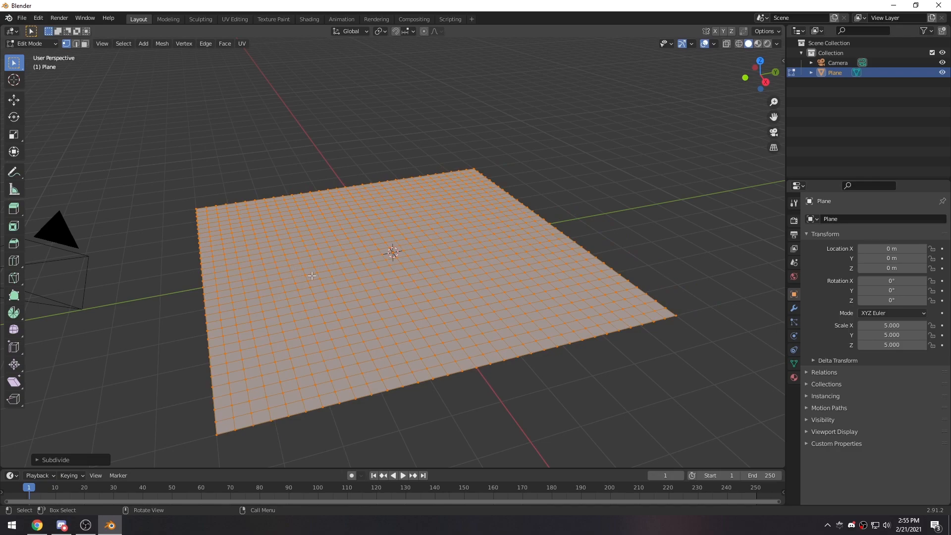
mouse_move(336, 373)
middle_down()
mouse_move(351, 370)
mouse_move(338, 372)
middle_up()
key(Tab)
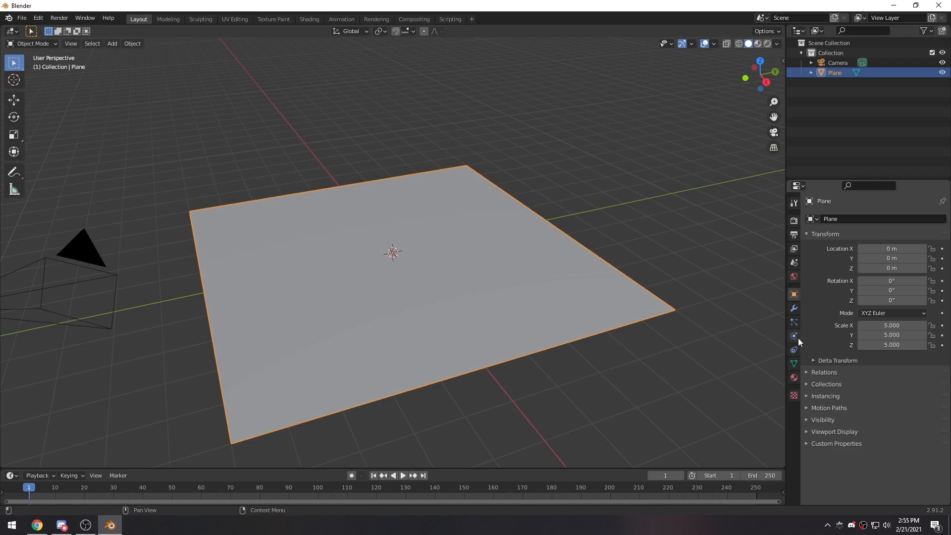
- Add a Wireframe modifier to the subdivided plane
click(791, 308)
click(833, 221)
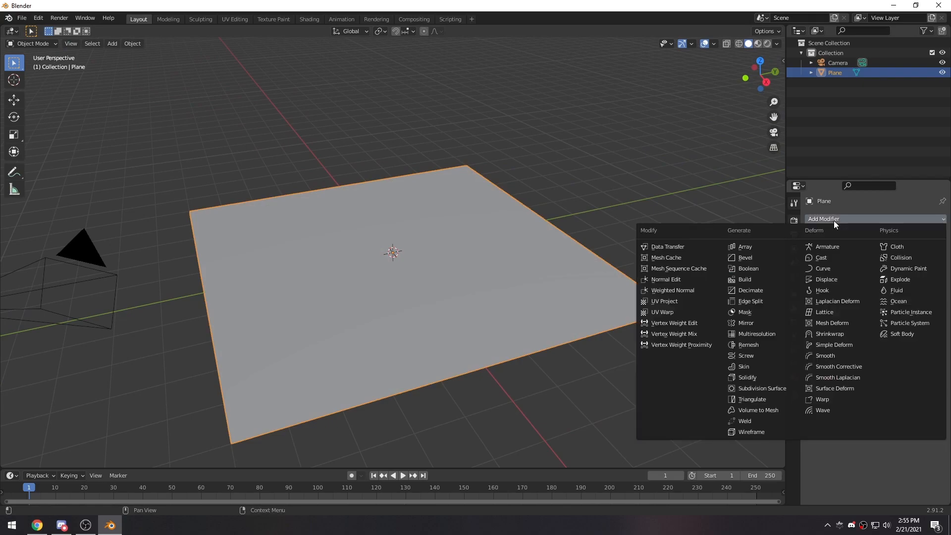
click(750, 432)
middle_drag(748, 433, 446, 343)
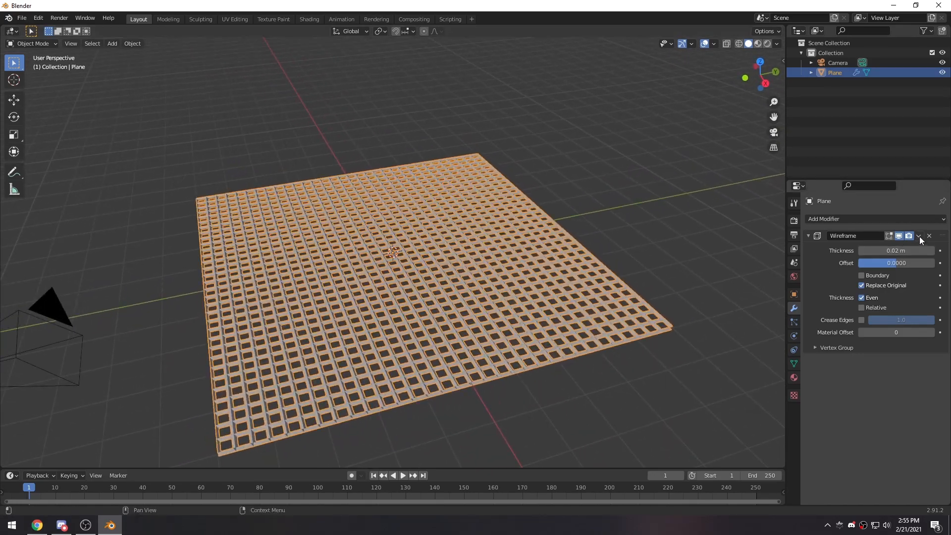
middle_drag(768, 303, 684, 300)
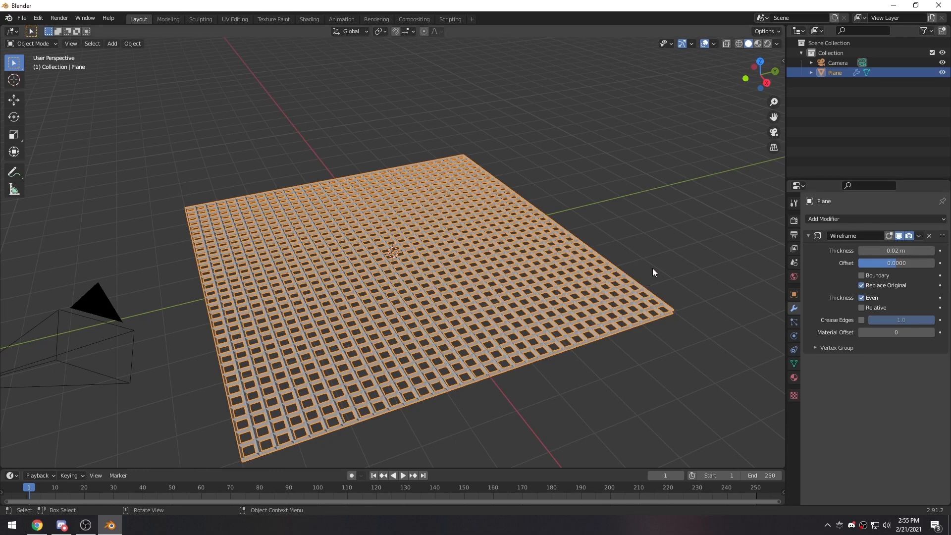
- Add a Displace modifier after Wireframe and give it a new texture of type Clouds
click(835, 219)
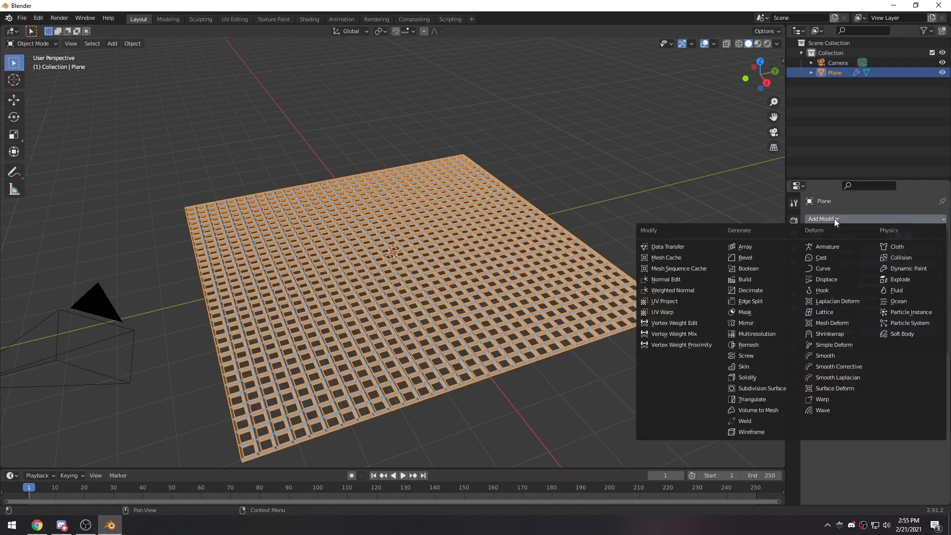
click(824, 281)
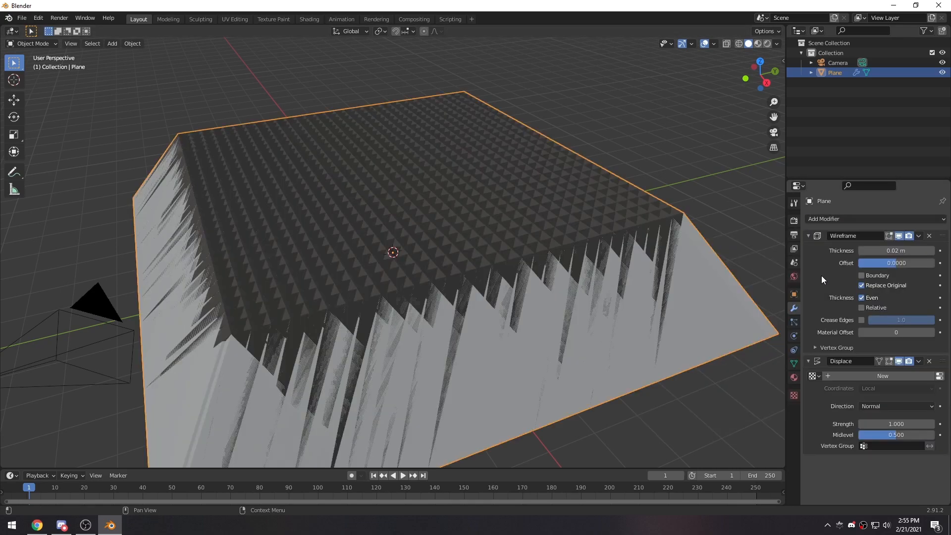
click(870, 376)
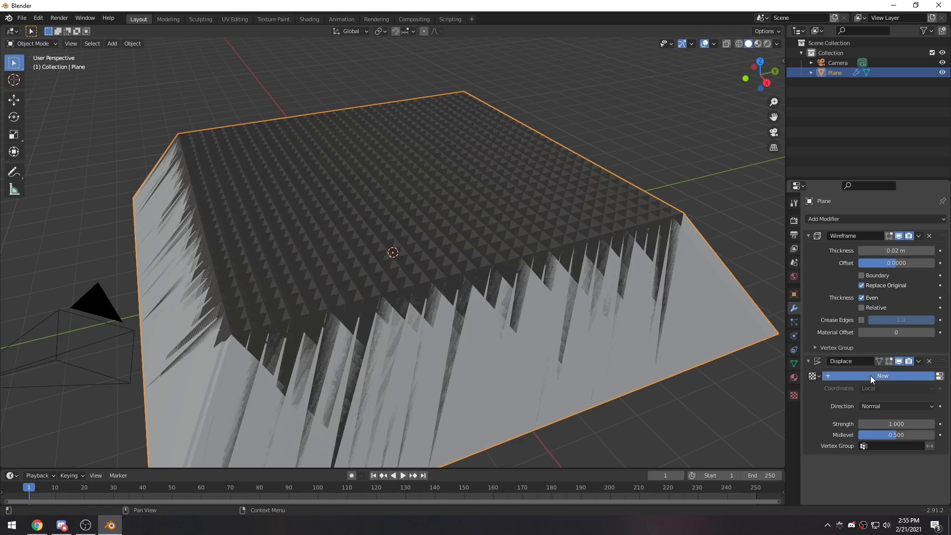
click(940, 376)
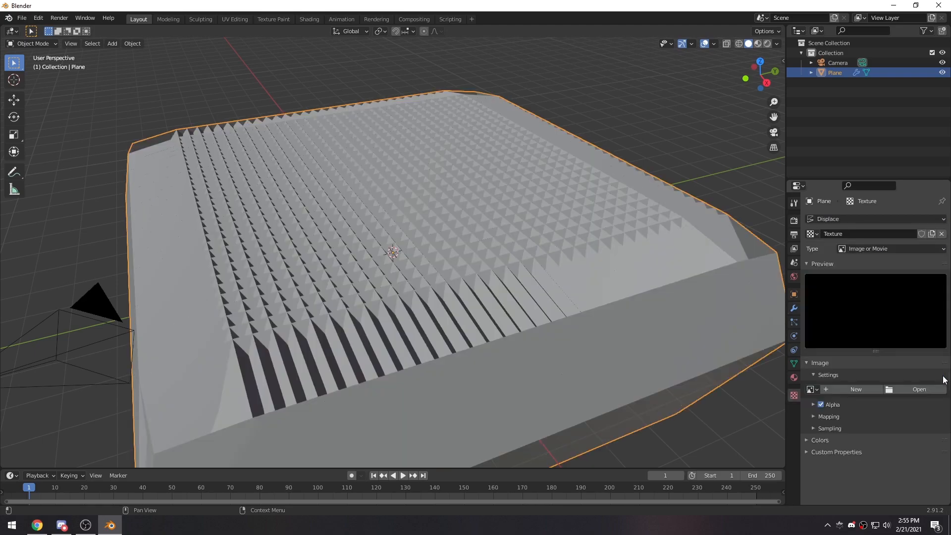
click(869, 251)
click(867, 285)
middle_drag(718, 302, 608, 367)
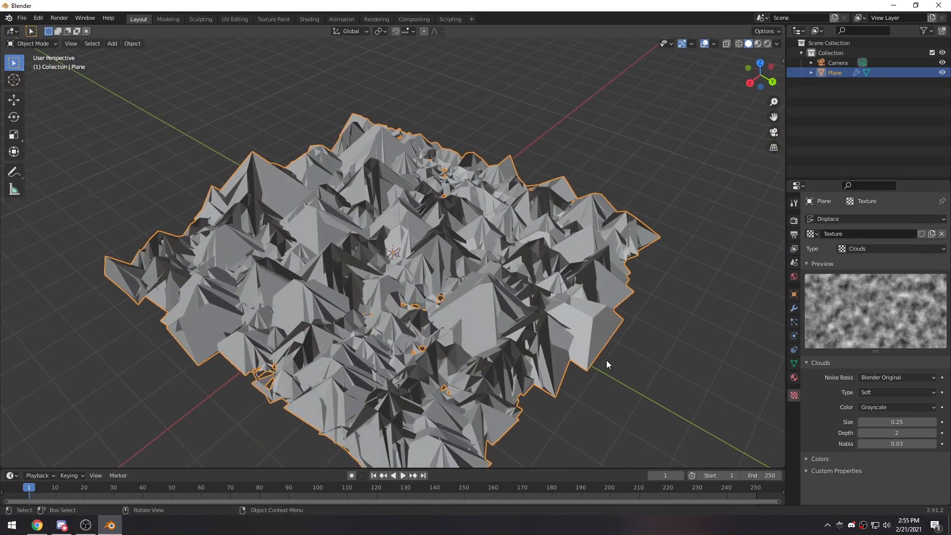
- Increase the Clouds texture's size to 0.69
middle_drag(600, 317, 446, 331)
drag(887, 422, 918, 422)
middle_drag(496, 358, 388, 348)
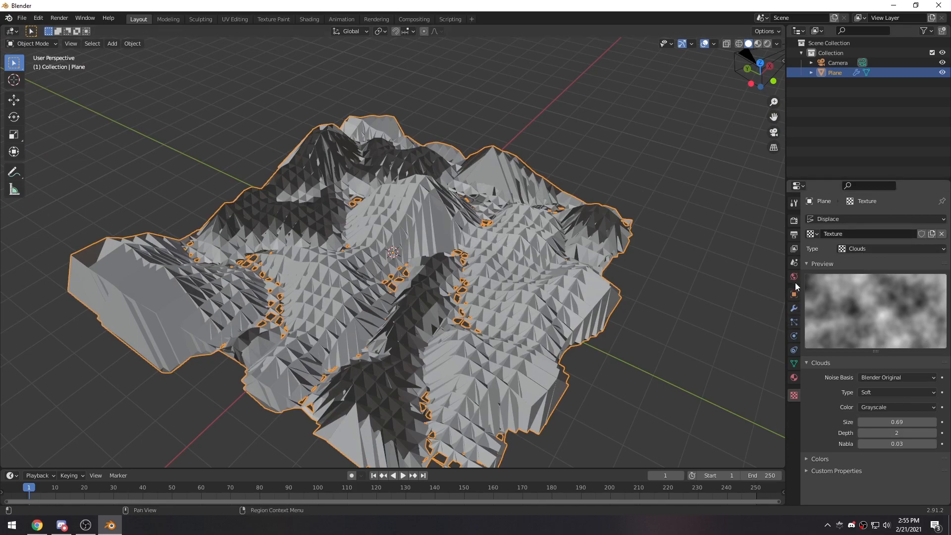
- Reduce the Wireframe modifier's thickness to 0.0081 m
click(795, 309)
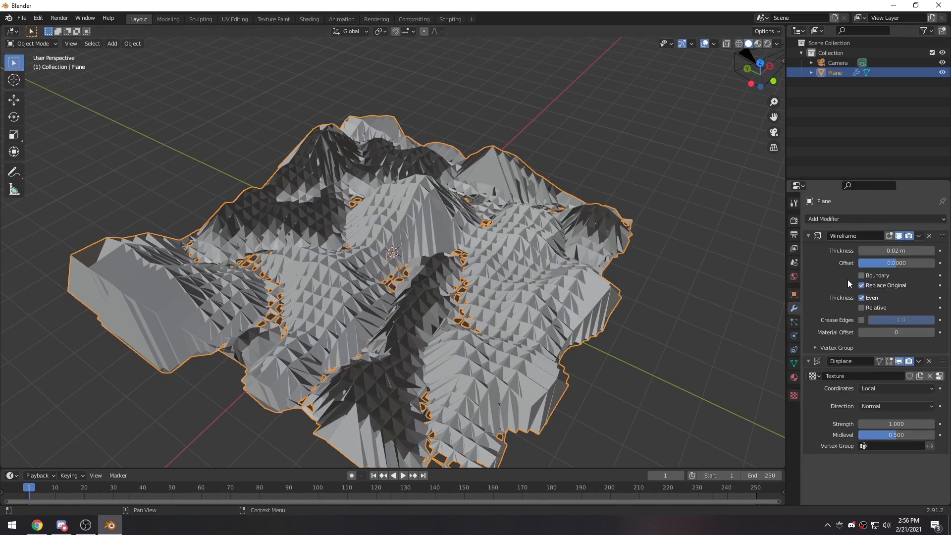
mouse_move(897, 250)
mouse_down()
mouse_move(916, 250)
mouse_move(888, 250)
mouse_up()
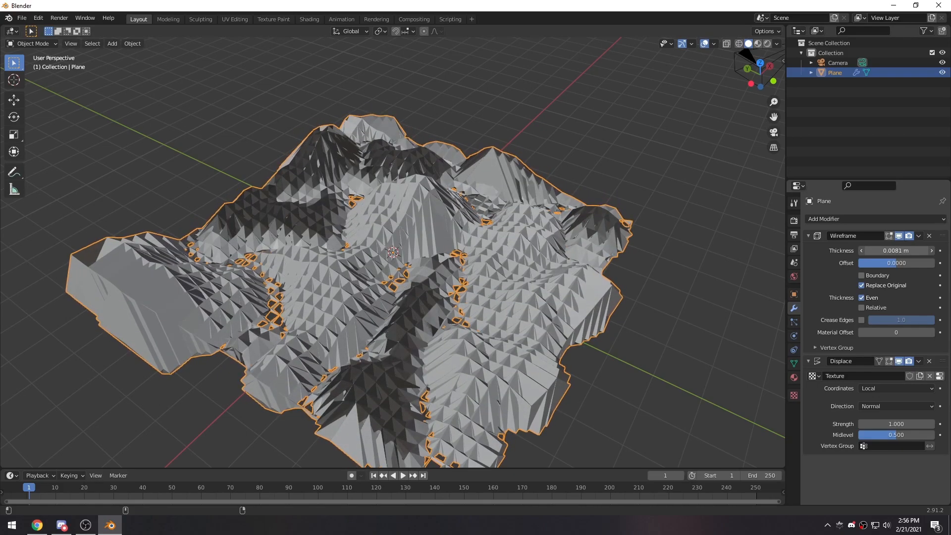
click(921, 237)
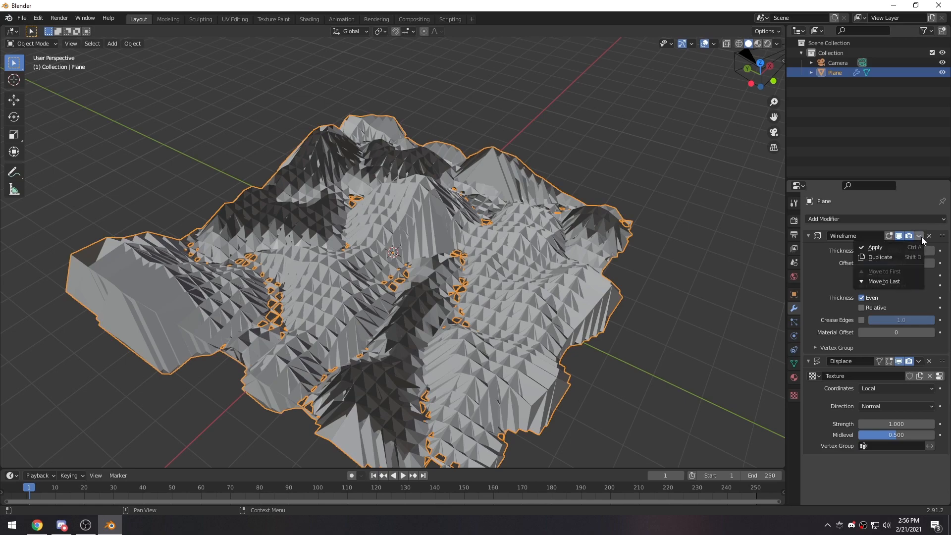
click(920, 237)
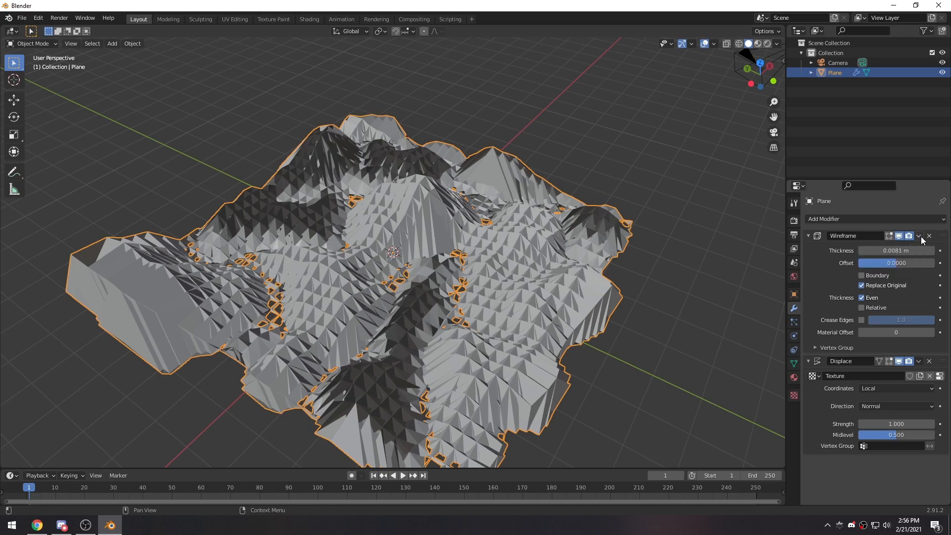
- Remove the Wireframe modifier, add a new one after Displace, and deselect the plane to inspect the mesh
click(929, 235)
click(892, 219)
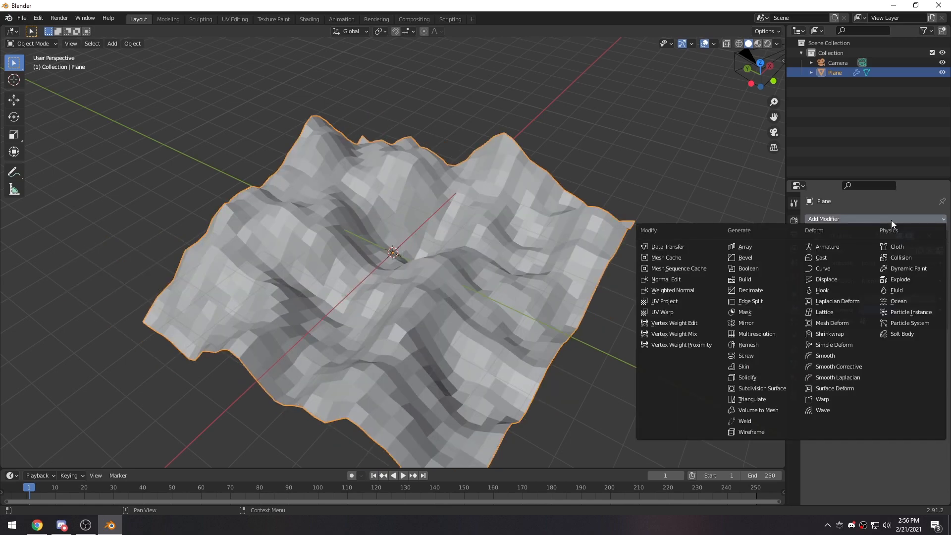
click(747, 433)
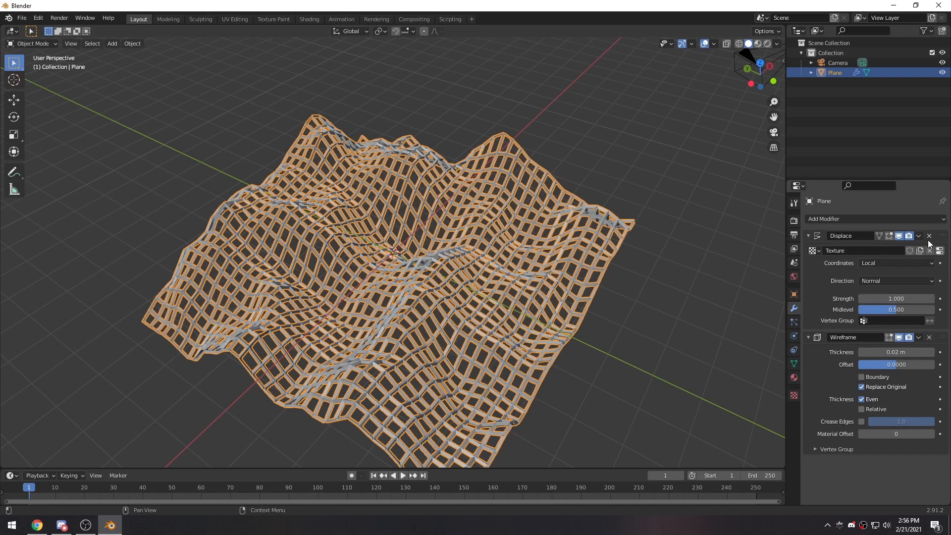
middle_drag(386, 360, 324, 373)
click(597, 330)
middle_drag(312, 328, 465, 273)
middle_drag(460, 358, 402, 350)
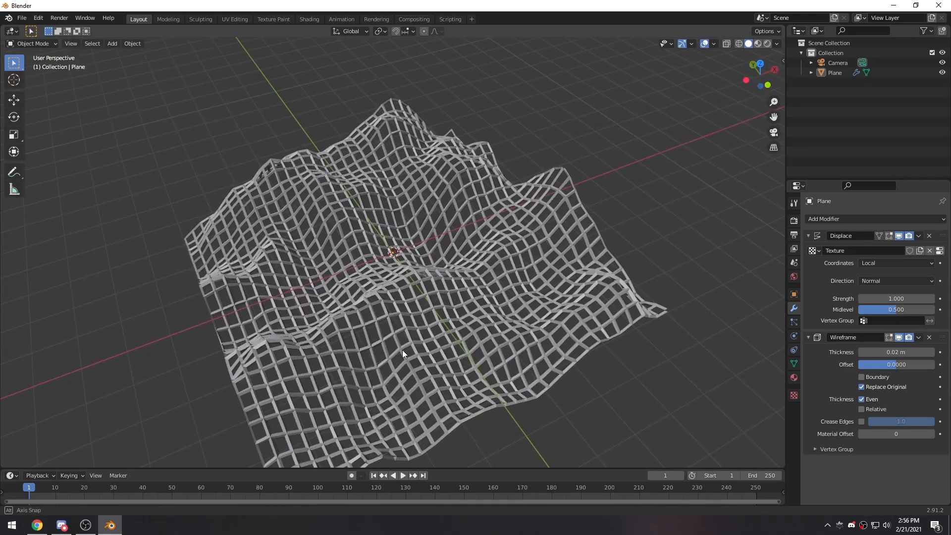
- Move the Wireframe modifier above Displace in the plane's modifier stack
drag(943, 345, 941, 234)
middle_drag(545, 337, 739, 402)
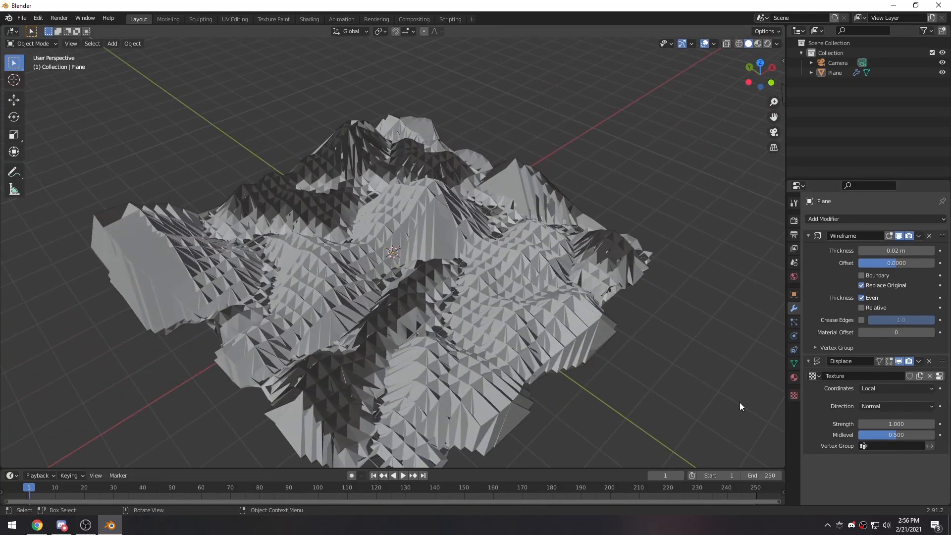
- Reduce the displacement Clouds texture's size to 0.36 for denser, sharper mountains
click(940, 376)
middle_drag(569, 347, 503, 338)
drag(896, 422, 868, 422)
middle_drag(743, 371, 692, 316)
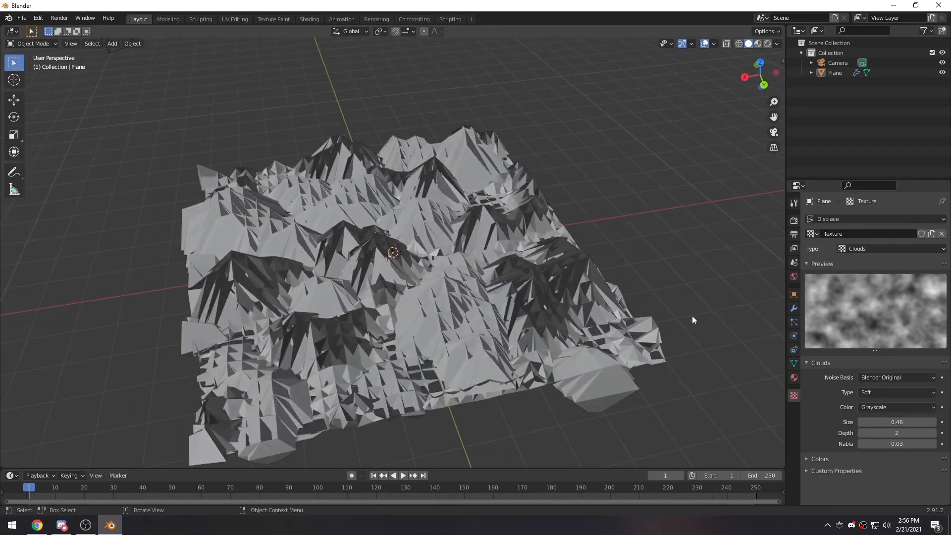
drag(897, 422, 884, 422)
middle_drag(594, 357, 554, 336)
mouse_move(597, 327)
middle_down()
mouse_move(620, 327)
mouse_move(596, 333)
middle_up()
- Add a second plane mesh to the scene and scale it by 5
key(shift+a)
mouse_move(289, 250)
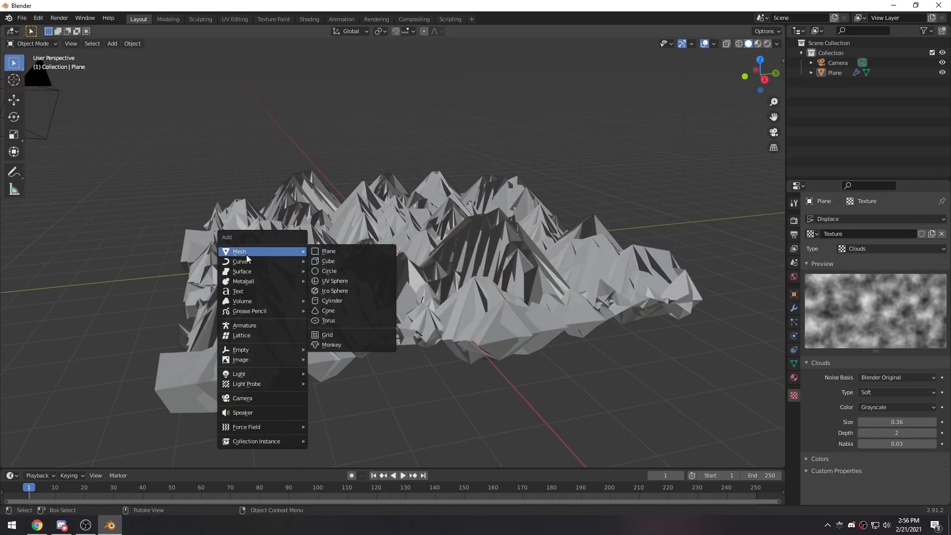
click(338, 251)
middle_drag(450, 222, 453, 233)
text(s5)
key(Return)
- Raise the second plane vertically with the Move tool so it cuts through the mountains as flat ground, and deselect it
key(shift+space)
key(g)
drag(394, 218, 390, 200)
click(376, 137)
middle_drag(325, 302, 685, 326)
middle_drag(269, 361, 427, 323)
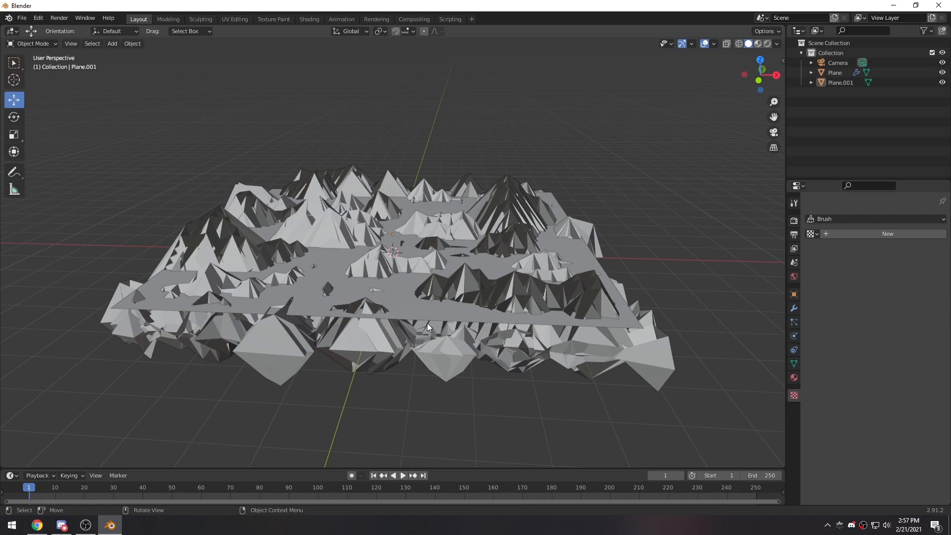
middle_drag(486, 292, 328, 239)
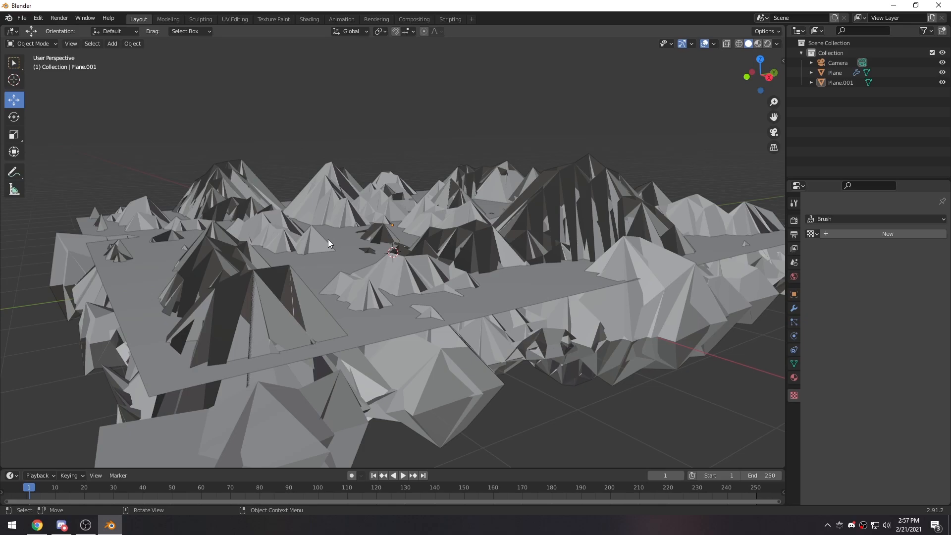
middle_drag(335, 237, 331, 336)
middle_drag(389, 340, 454, 289)
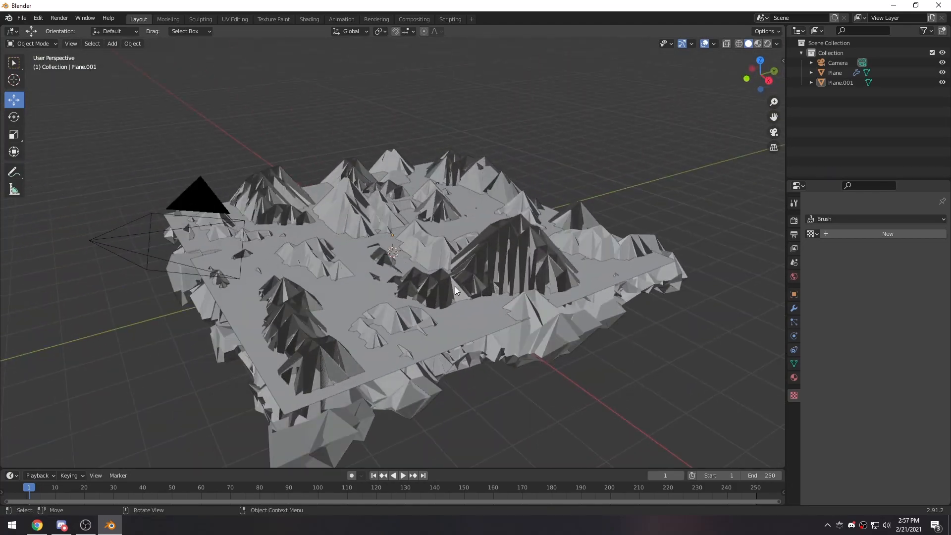
- Switch to the camera view and fly the camera low over the flat ground, facing the mountains
key(KP_0)
key(shift+grave)
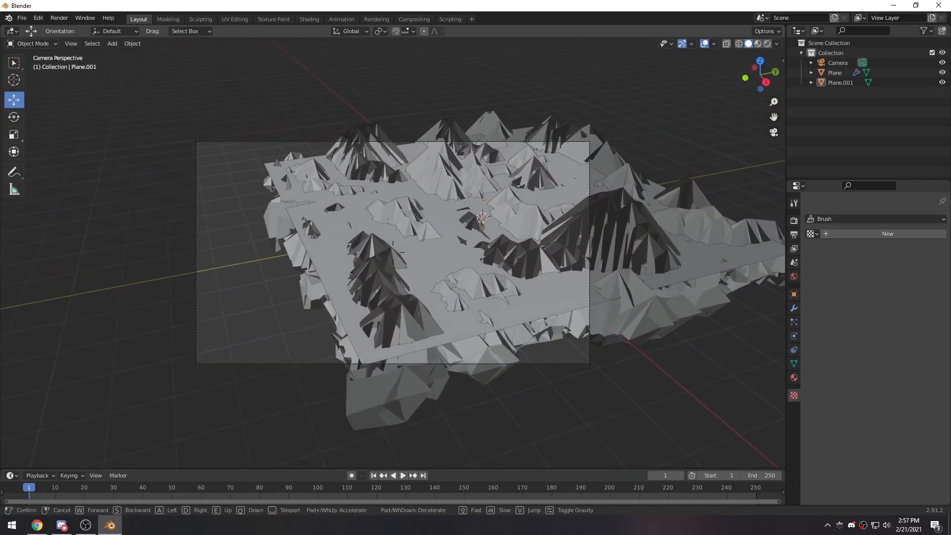
key(w)
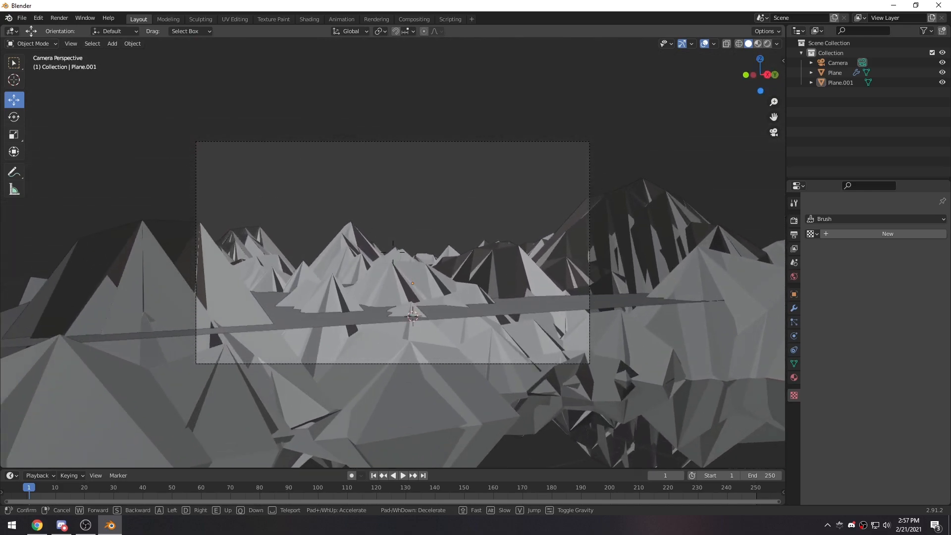
key(w)
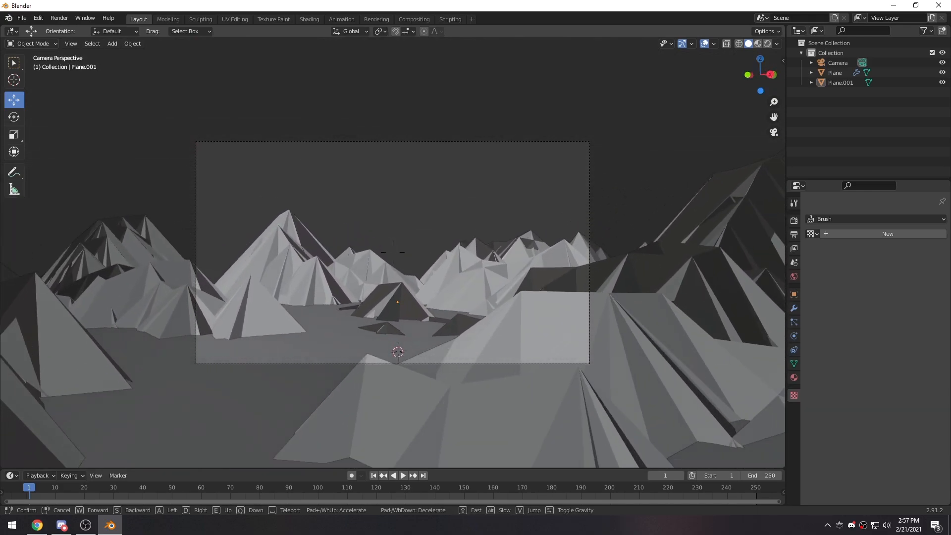
click(430, 303)
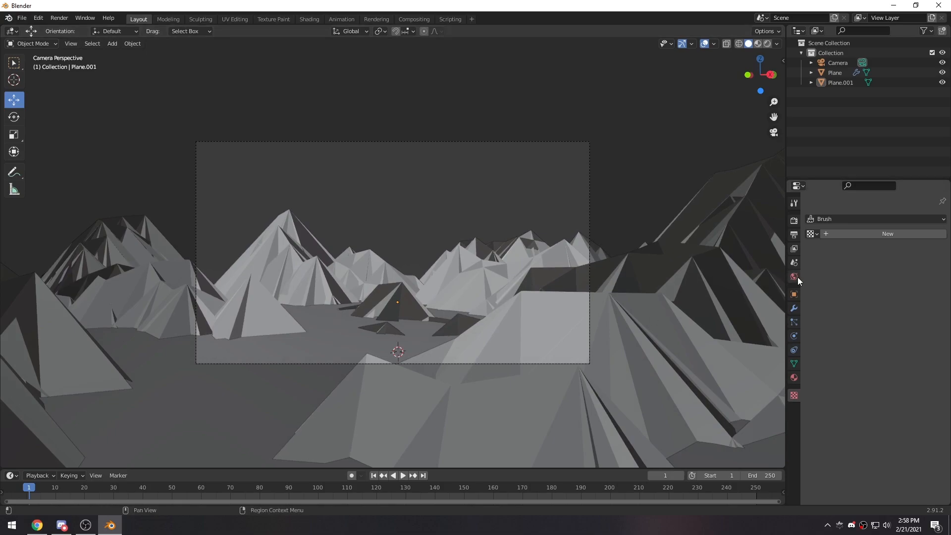
- Set the render output resolution to 1080 px wide by 1350 px high
click(794, 236)
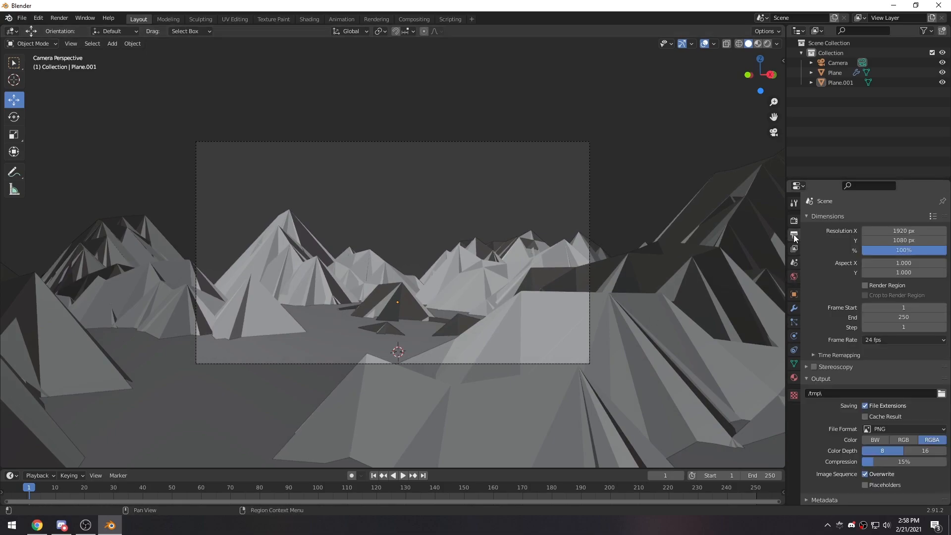
double_click(908, 231)
text(1080)
key(Tab)
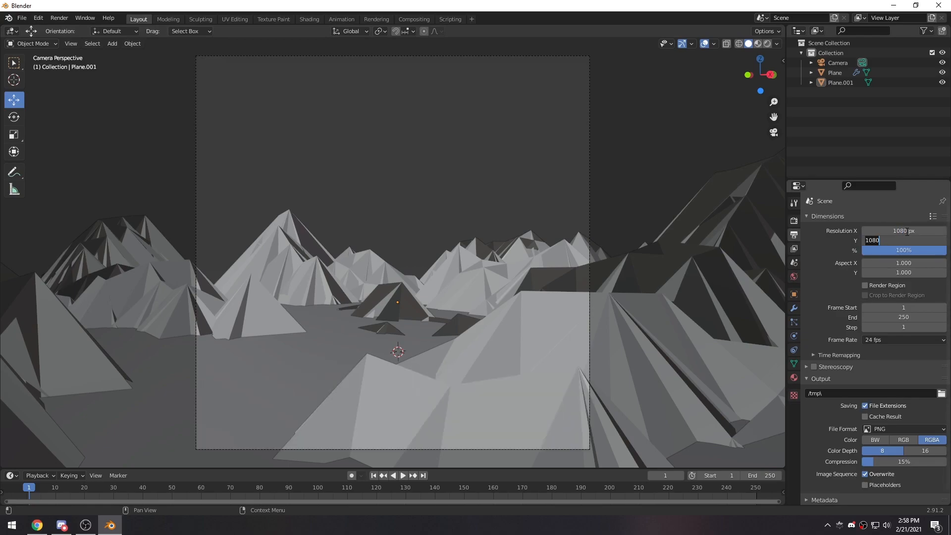
text(1350)
key(Return)
- Fly the camera slightly forward over the flat ground to reframe the mountains in the portrait frame
key(shift+grave)
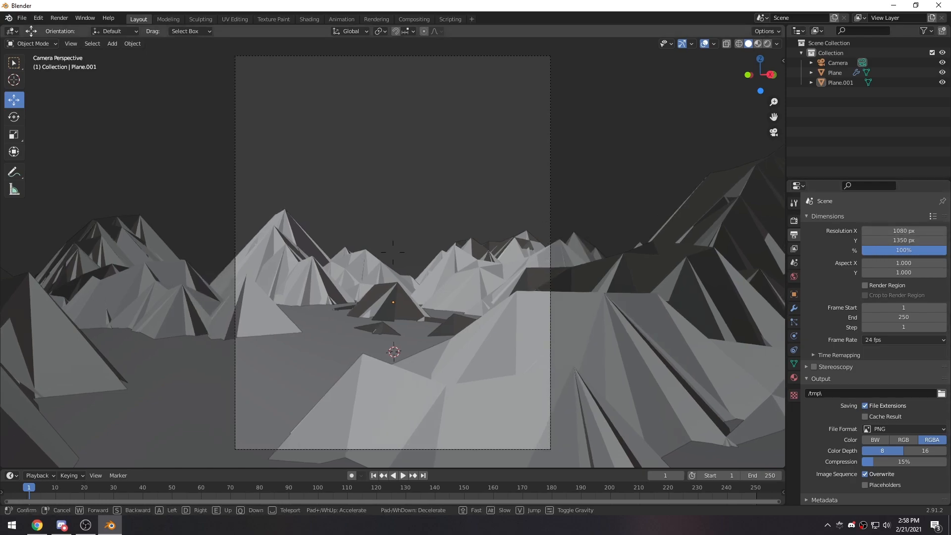
click(393, 343)
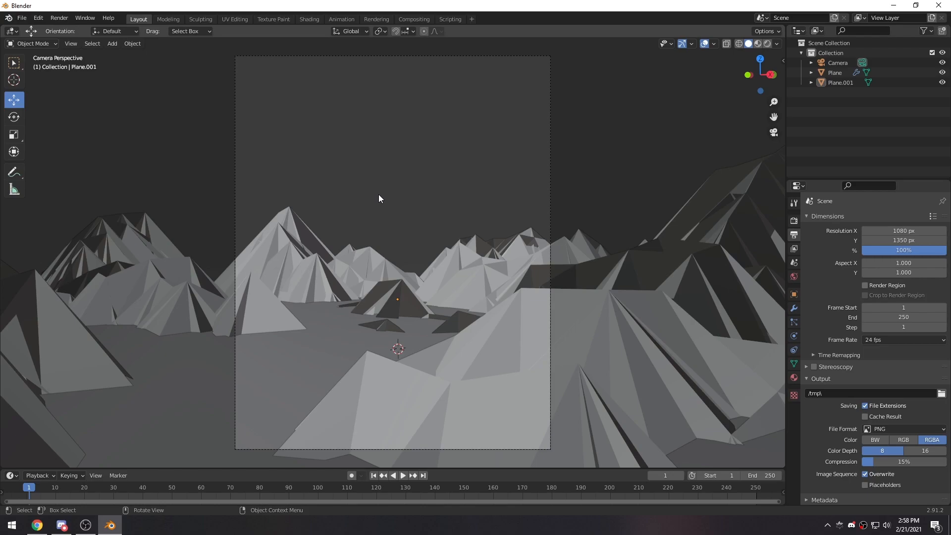
key(shift+a)
mouse_move(355, 203)
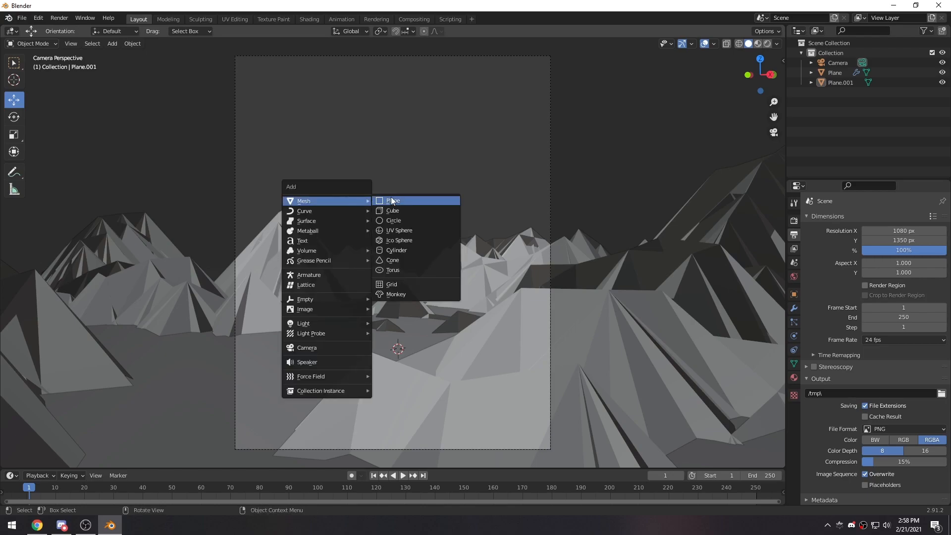
key(shift+grave)
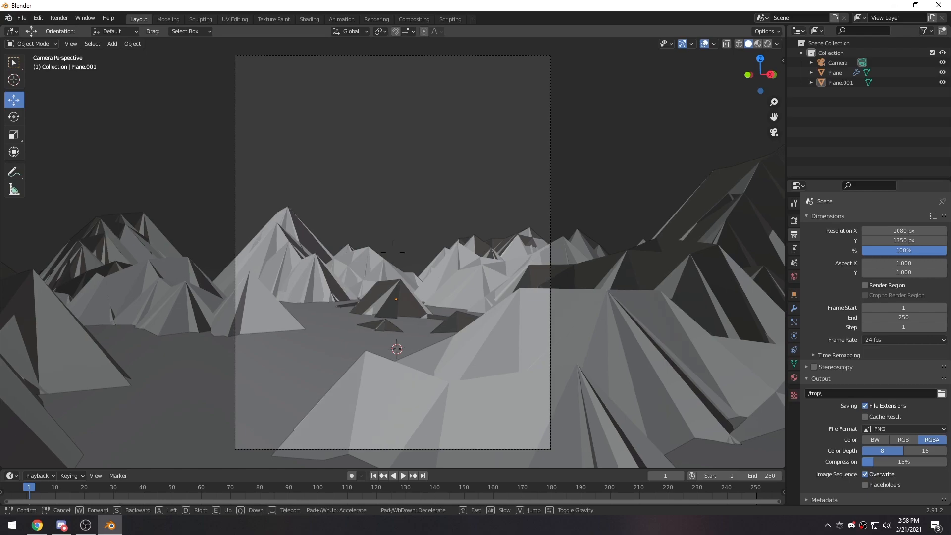
key(w)
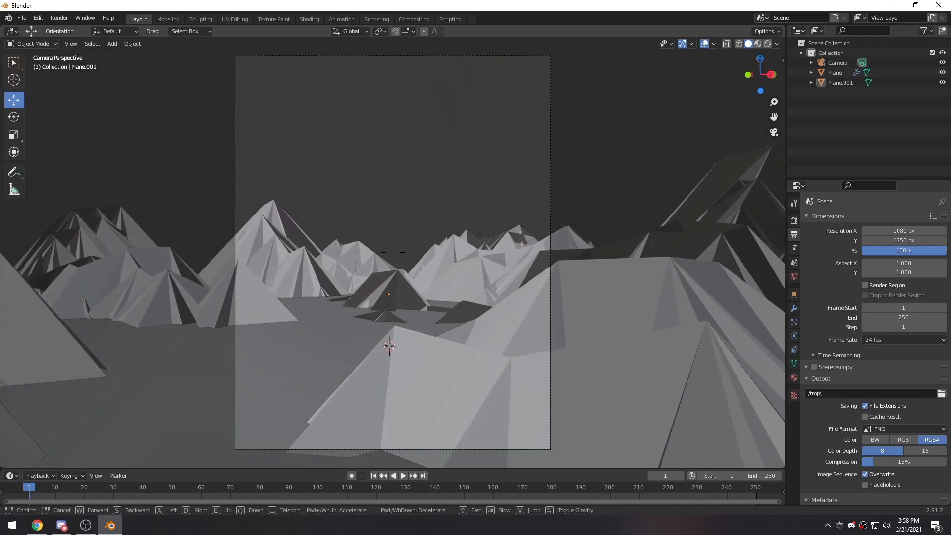
click(453, 234)
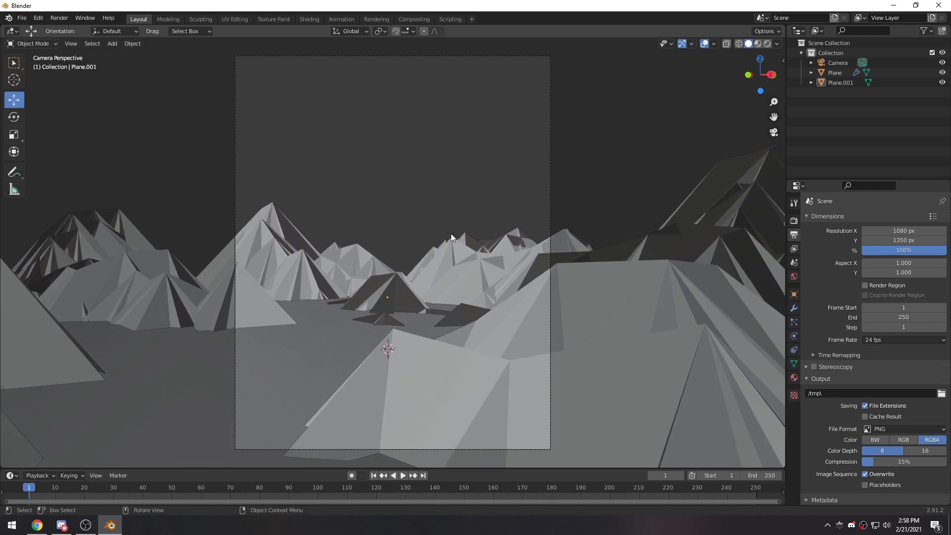
- Leave the camera view, add a circle mesh to the scene and raise it along the Z axis above the mountains
middle_drag(395, 302, 338, 299)
key(shift+a)
mouse_move(337, 300)
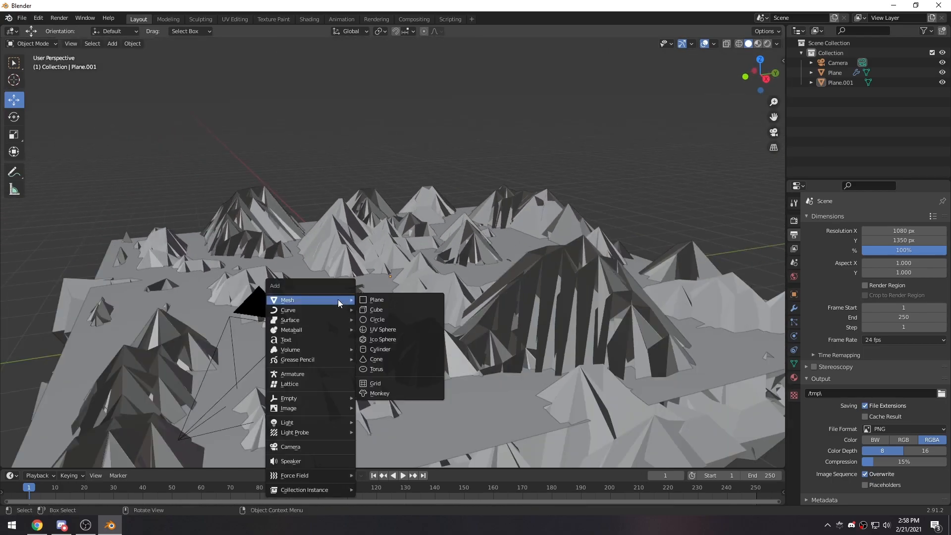
click(387, 320)
middle_drag(378, 320, 436, 297)
key(g)
key(z)
click(400, 158)
- Fill the circle with a face in Edit Mode and return to Object Mode
middle_drag(400, 157, 410, 227)
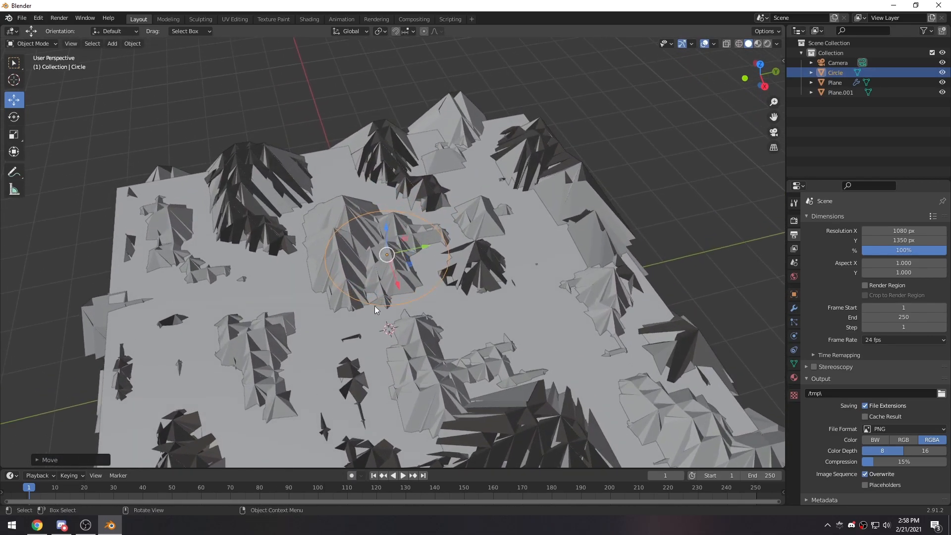
middle_drag(359, 287, 369, 269)
key(Tab)
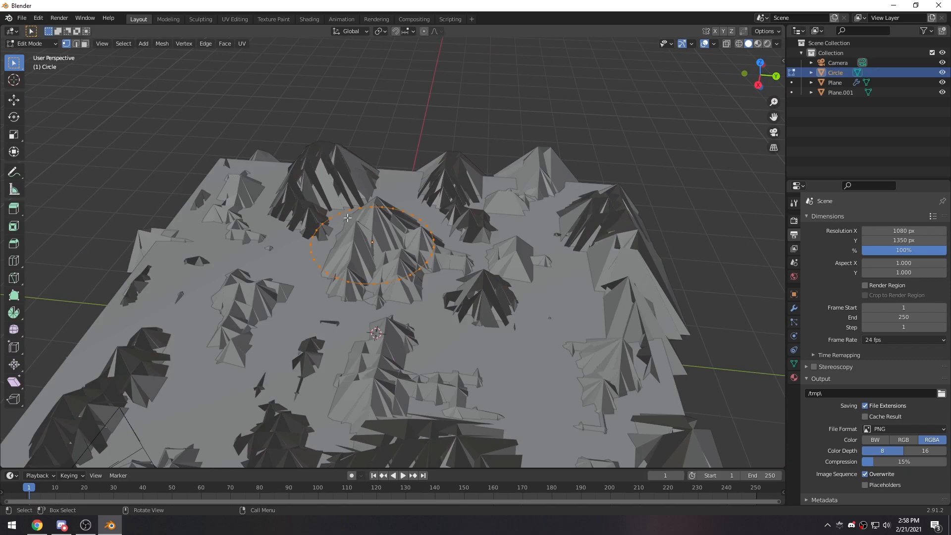
key(f)
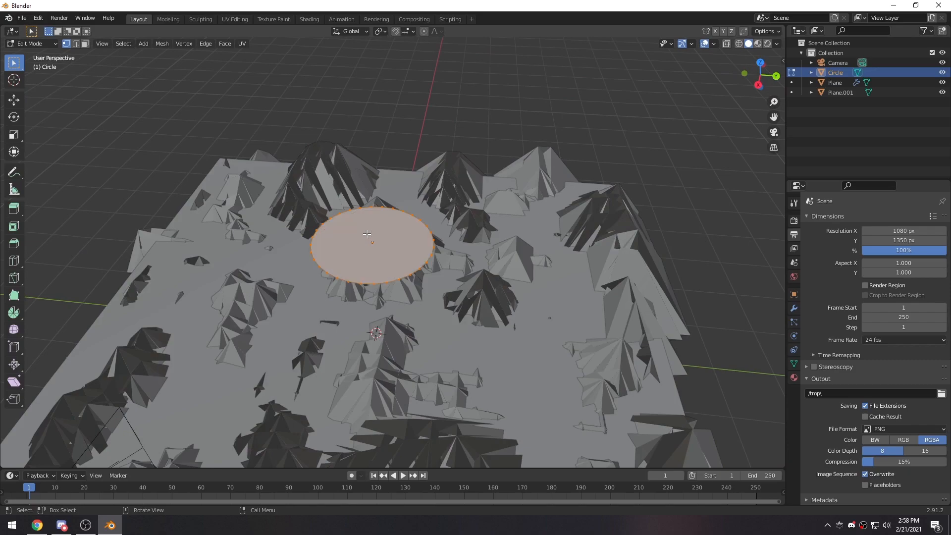
key(Tab)
- Move the filled circle horizontally toward the mountains at the far side of the terrain
mouse_move(379, 245)
middle_down()
mouse_move(331, 298)
mouse_move(372, 260)
middle_up()
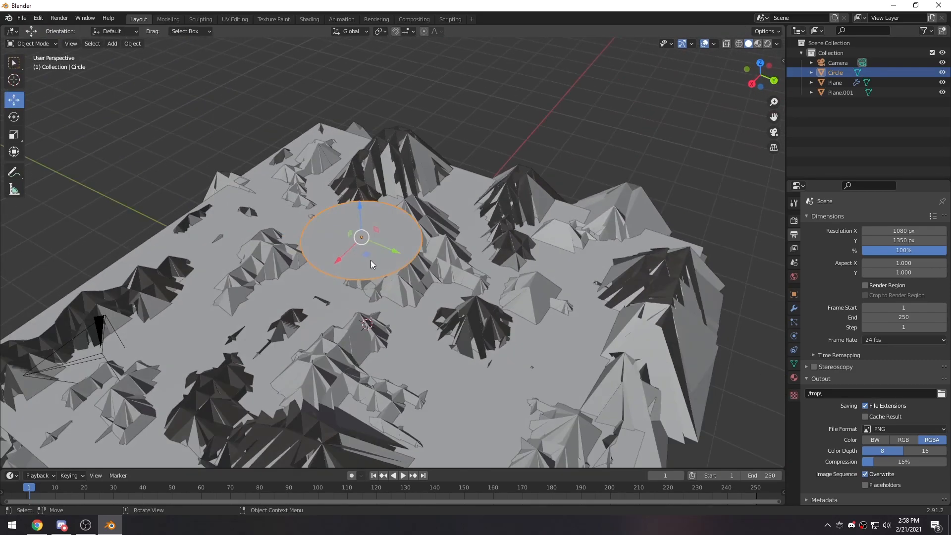
drag(368, 251, 463, 232)
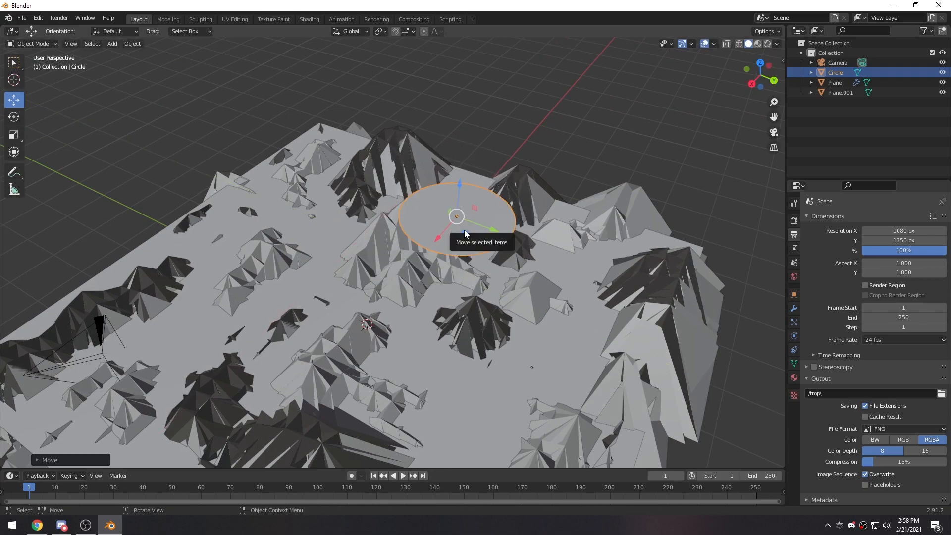
middle_drag(209, 311, 254, 304)
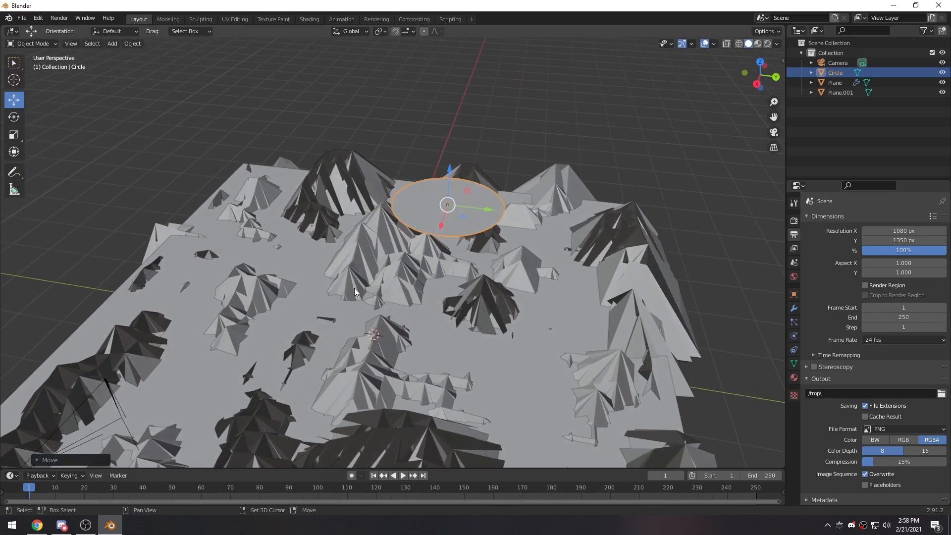
middle_drag(355, 288, 388, 275)
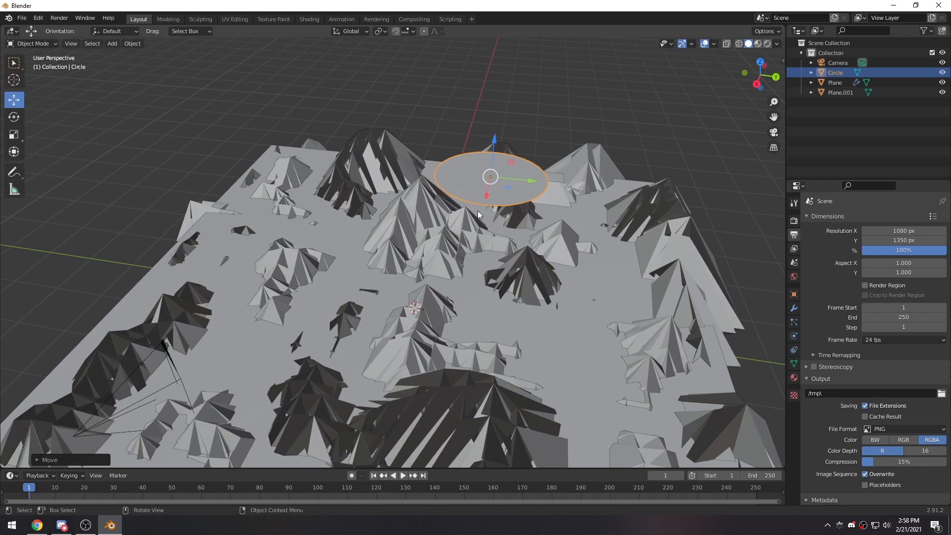
- Select the circle and then the camera, and copy all of the camera's rotation values to the circle
click(464, 178)
click(461, 180)
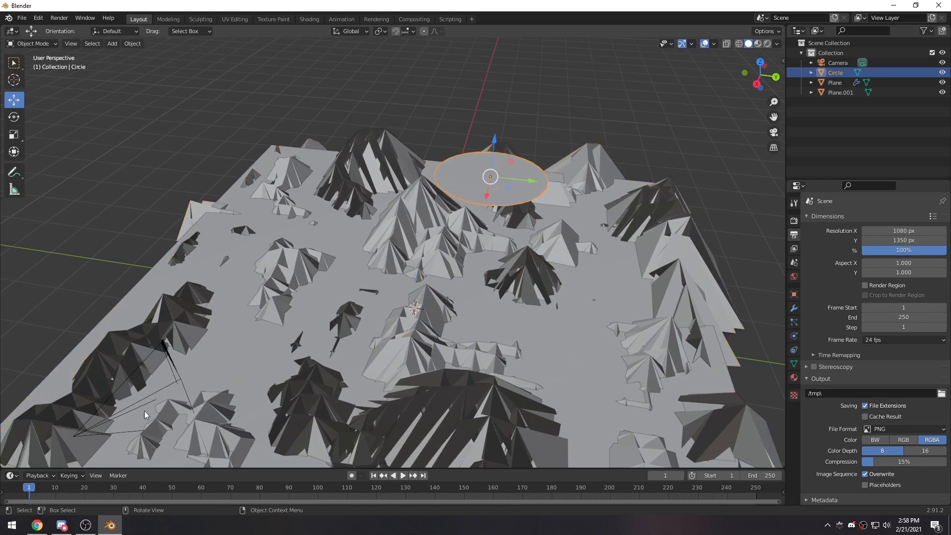
shift+click(179, 379)
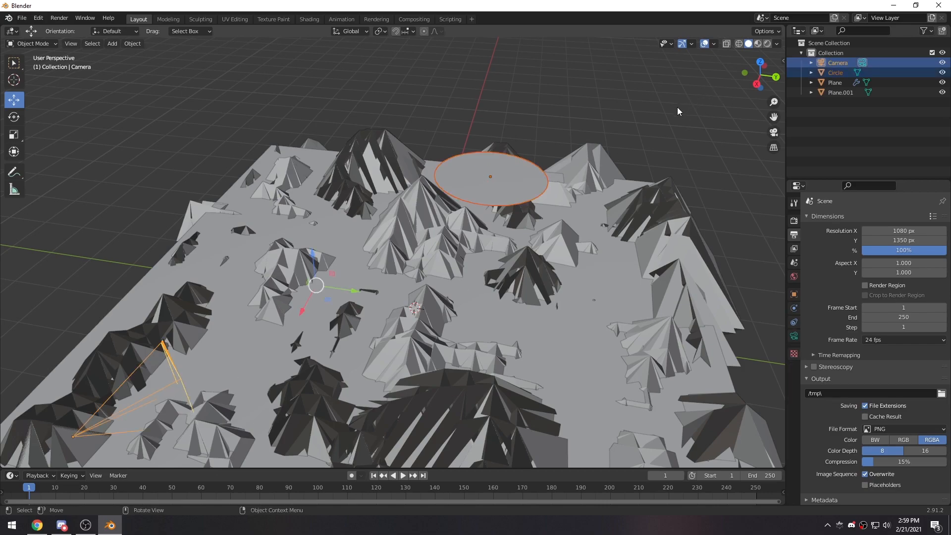
key(n)
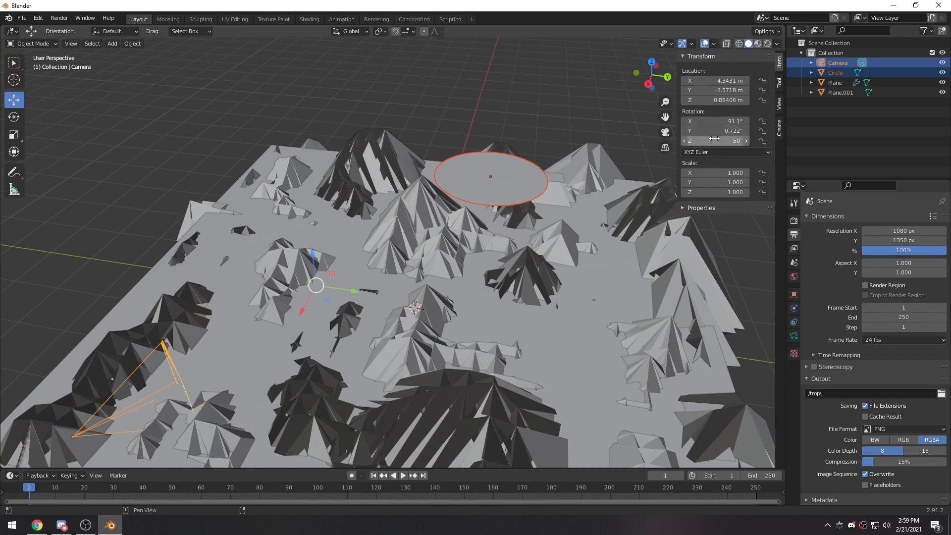
right_click(708, 122)
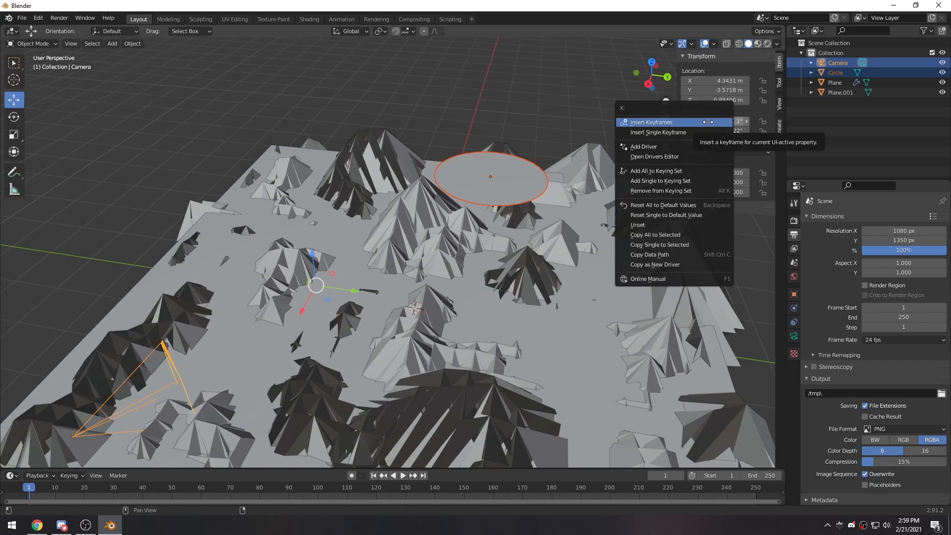
key(Escape)
right_click(708, 130)
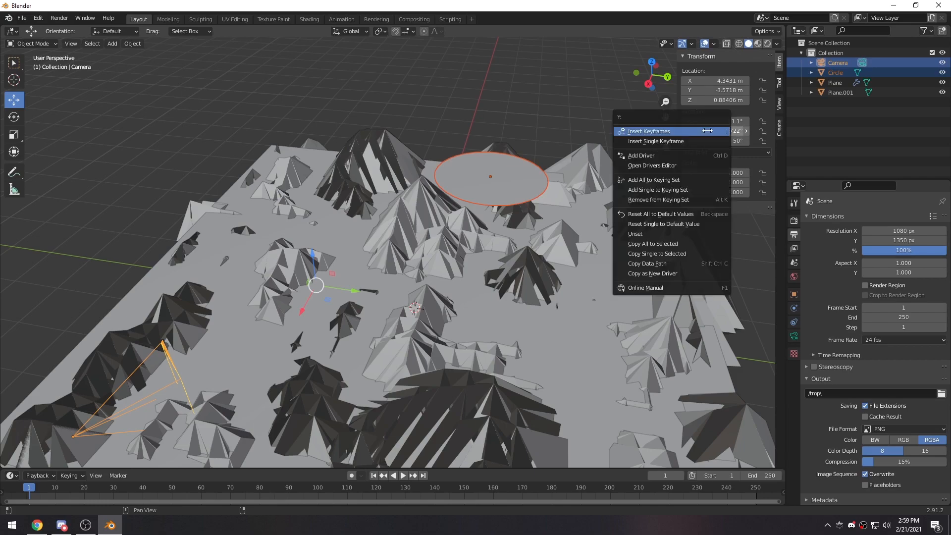
click(655, 245)
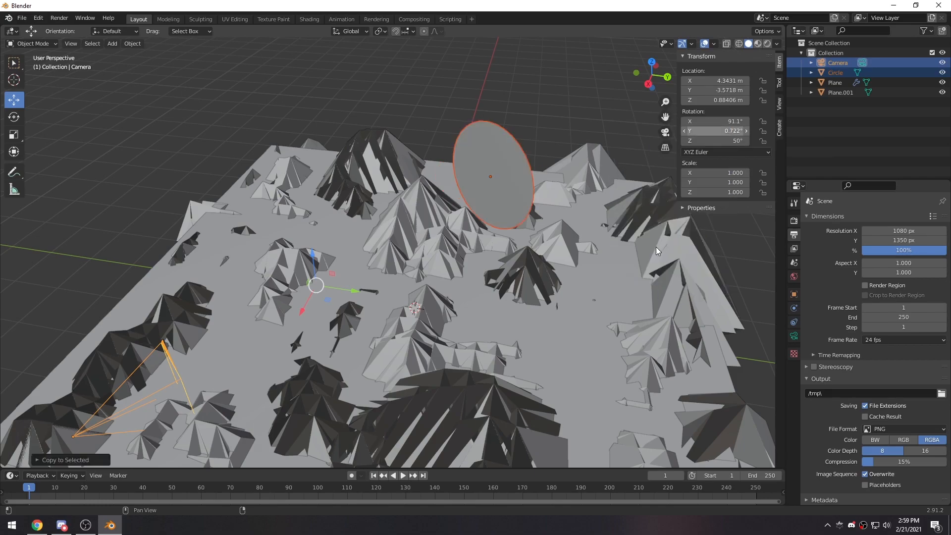
- Add a Damped Track constraint to the circle with the camera as target and -Z as the track axis
click(519, 159)
middle_drag(531, 160, 452, 179)
middle_drag(286, 259, 349, 255)
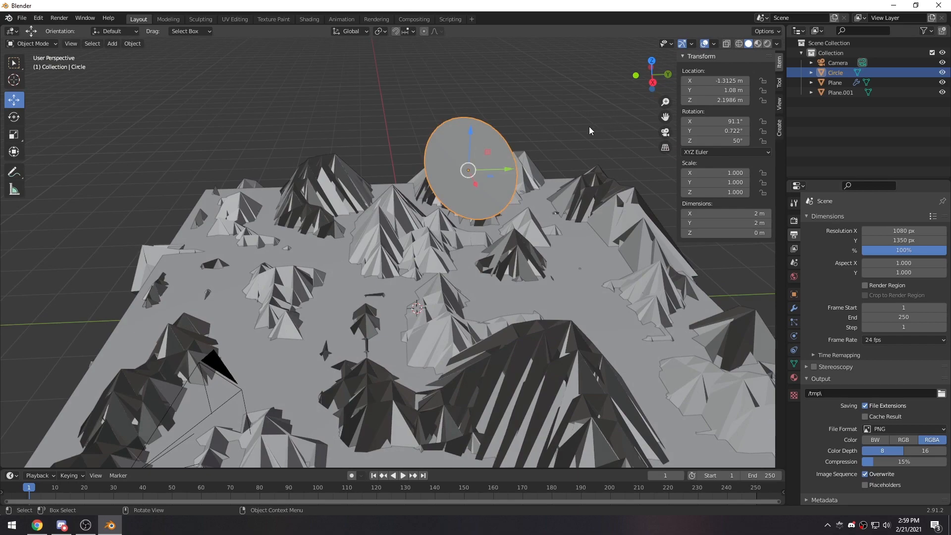
middle_drag(533, 226, 516, 238)
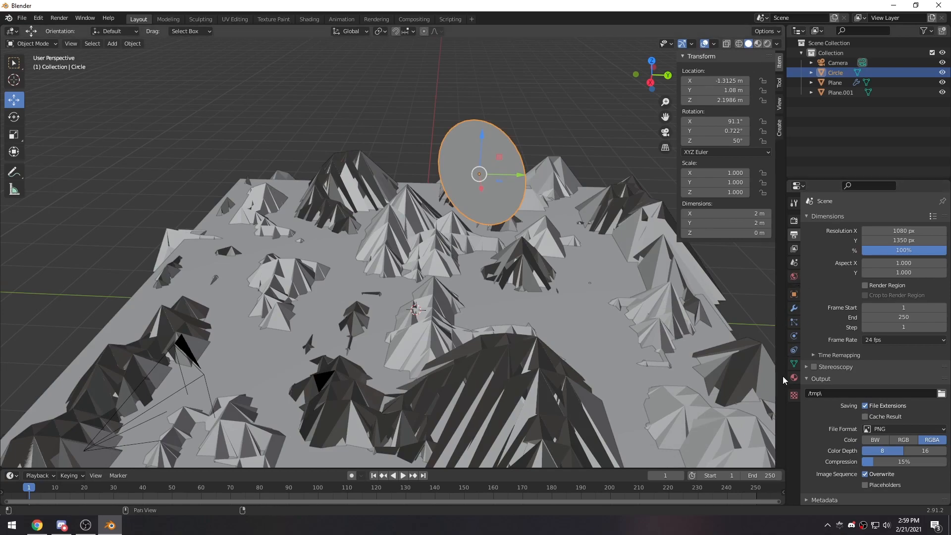
click(794, 350)
click(860, 220)
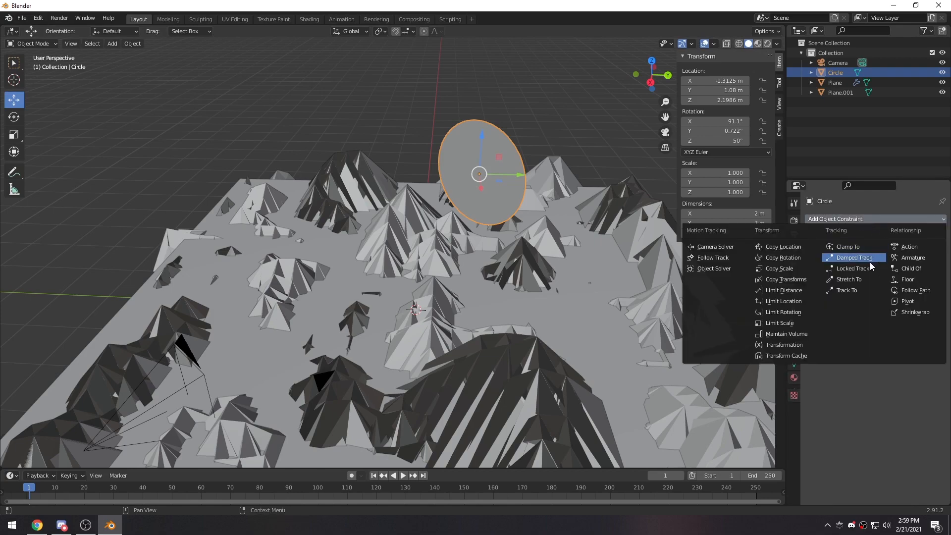
click(855, 259)
click(929, 263)
click(930, 251)
click(204, 375)
- Move the constrained circle horizontally across the terrain to test how it tracks the camera
middle_drag(540, 198, 479, 231)
drag(516, 221, 553, 266)
middle_drag(387, 324, 444, 322)
middle_drag(427, 212, 441, 316)
middle_drag(561, 233, 533, 237)
middle_drag(438, 236, 454, 236)
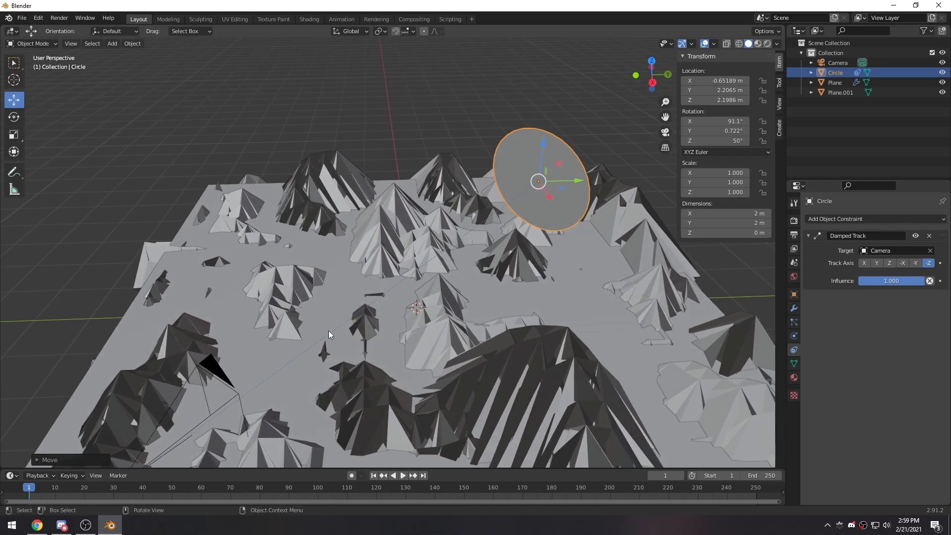
middle_drag(255, 373, 436, 208)
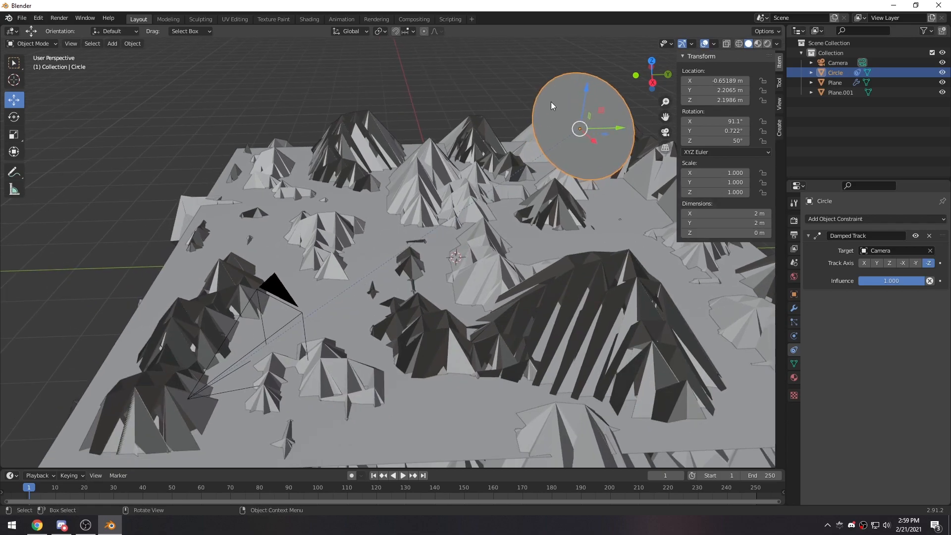
- Add the camera to the circle selection and copy all of the camera's location values to the circle
shift+click(301, 311)
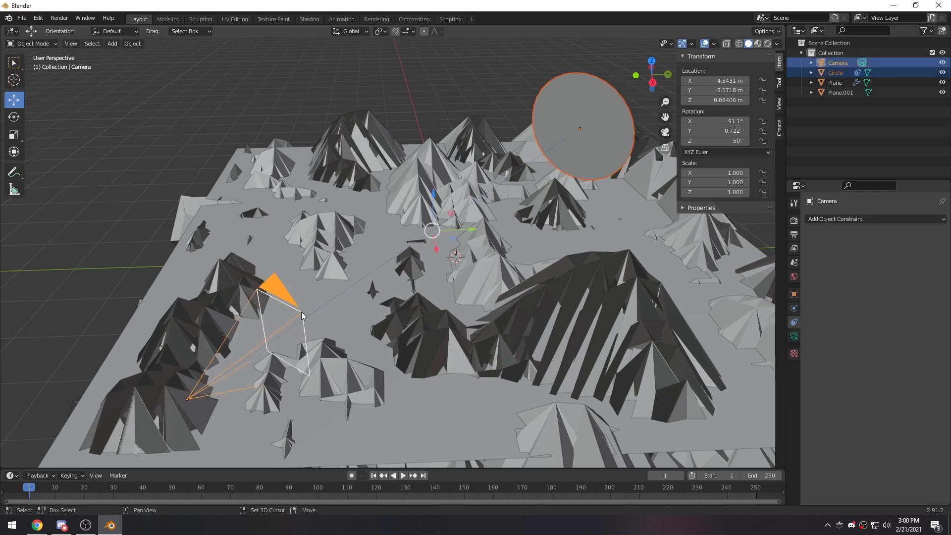
right_click(701, 80)
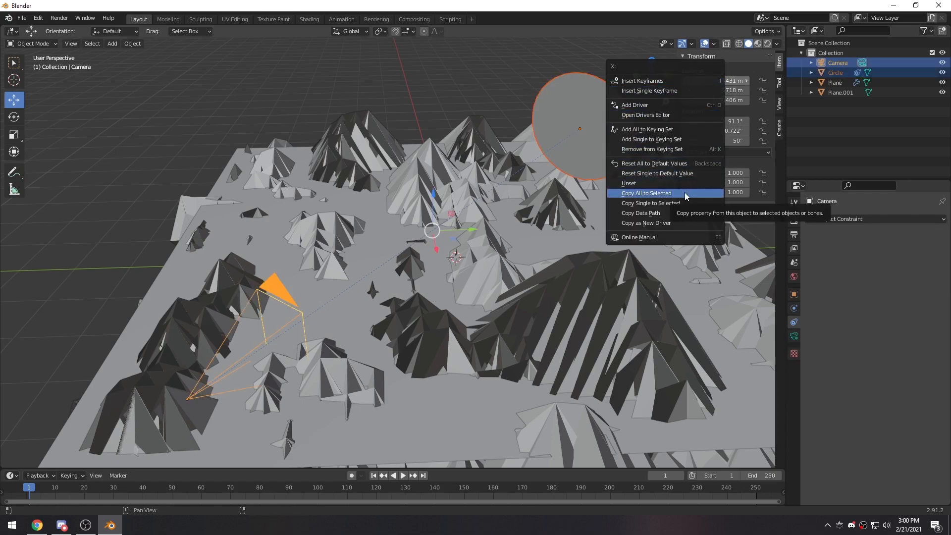
click(680, 194)
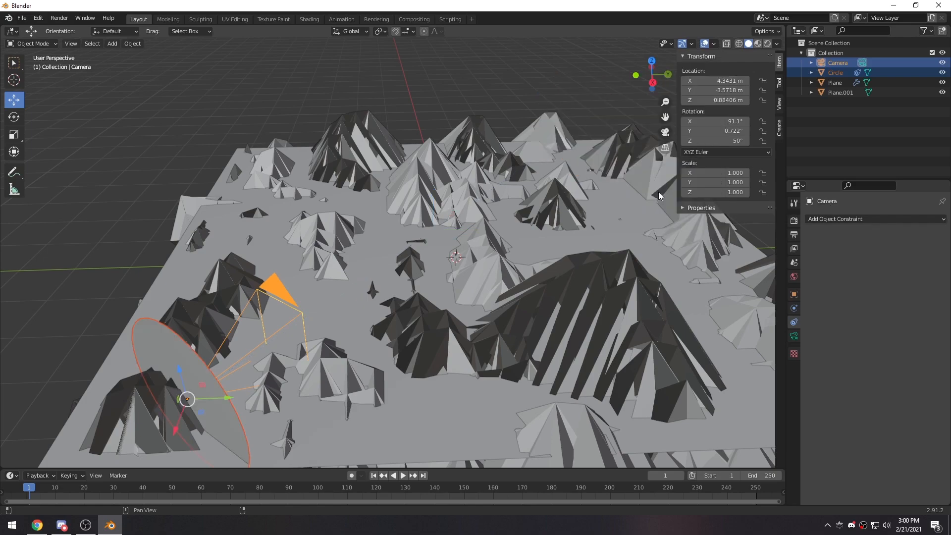
- Select only the circle and remove its Damped Track constraint
middle_drag(278, 367, 297, 357)
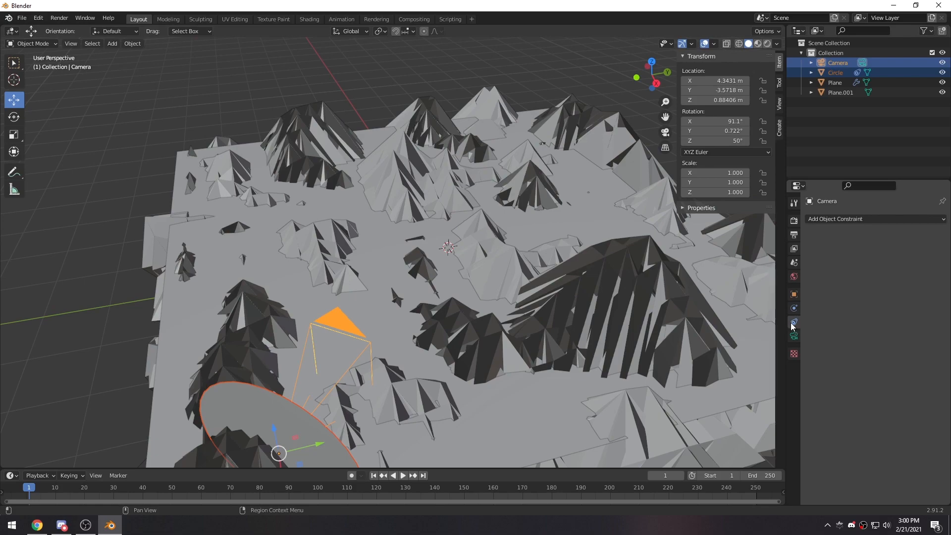
click(837, 74)
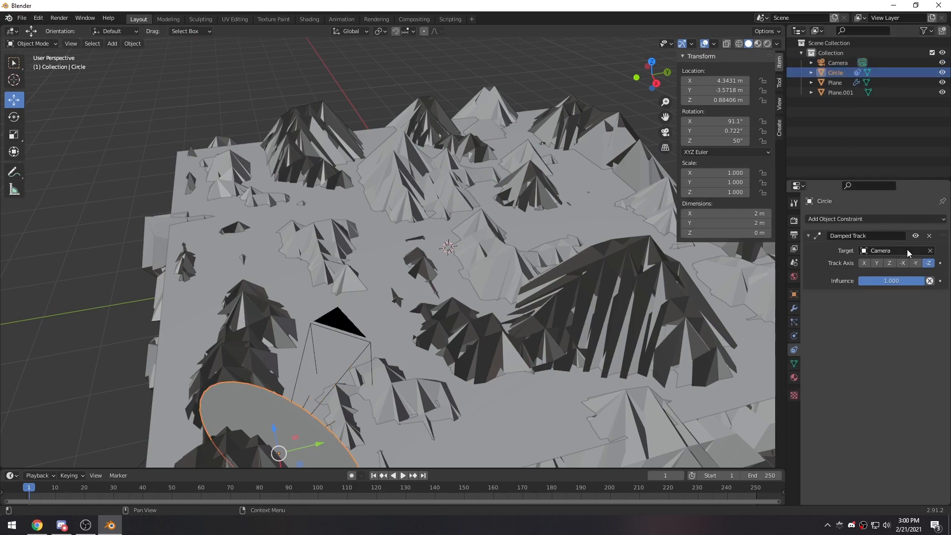
click(929, 237)
- Try moving the circle horizontally away from the camera in global orientation, and undo the move
middle_drag(243, 378, 238, 374)
scroll(390, 210, down, 1)
shift+middle_drag(321, 296, 341, 264)
drag(321, 367, 446, 242)
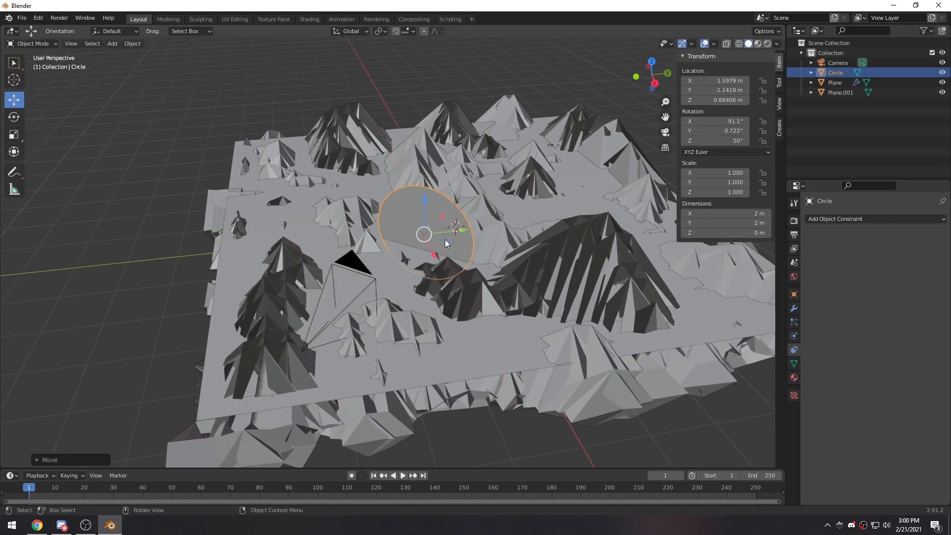
key(ctrl+z)
key(ctrl+z)
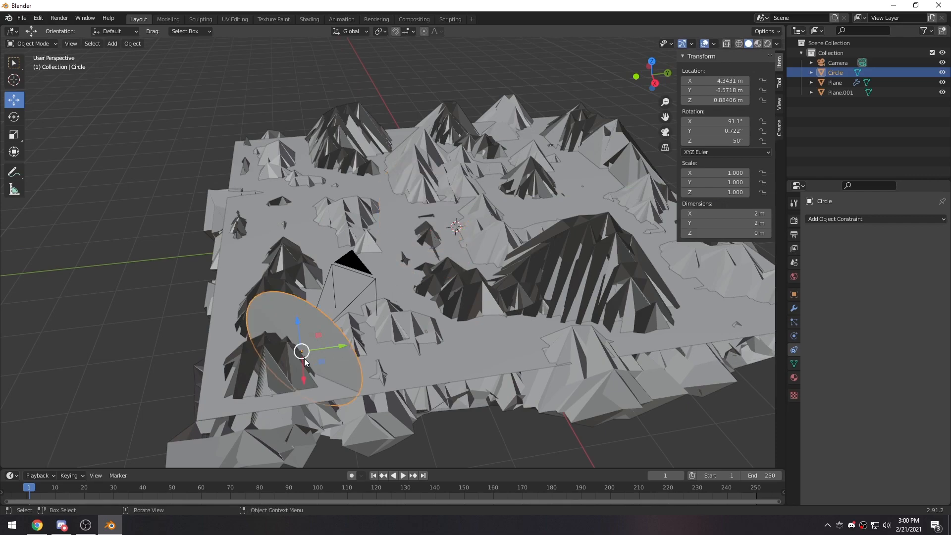
- Set the transform orientation to Local and move the circle along its local Z axis to the far side of the mountains
click(341, 33)
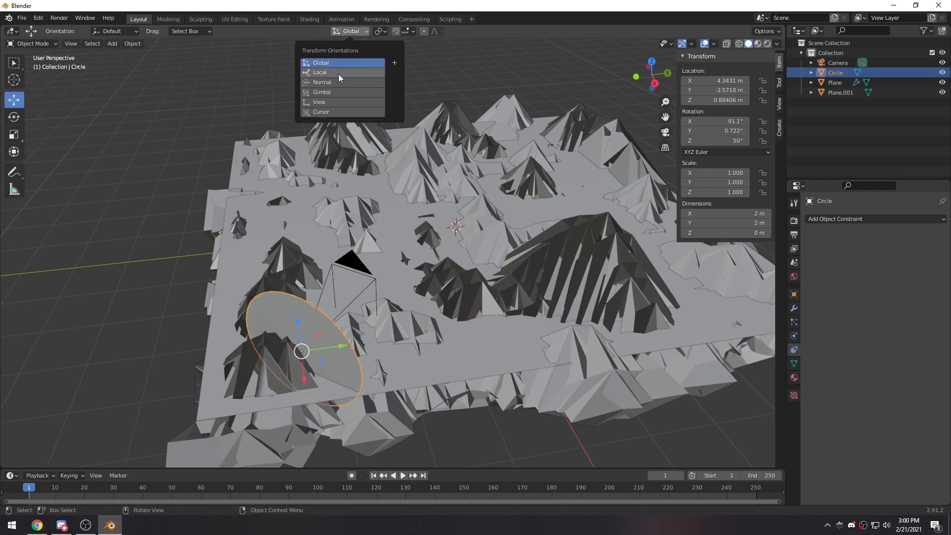
click(351, 32)
click(355, 32)
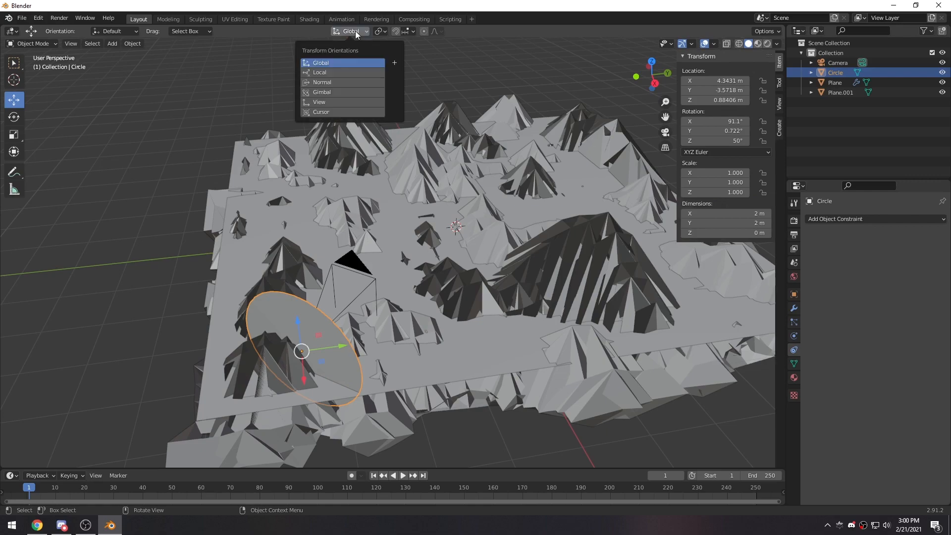
click(338, 72)
drag(277, 381, 535, 135)
middle_drag(507, 210, 515, 210)
- In camera view, scale the circle up to about 2.377 and raise it along its local Y axis to about Z 1.775 m
key(KP_0)
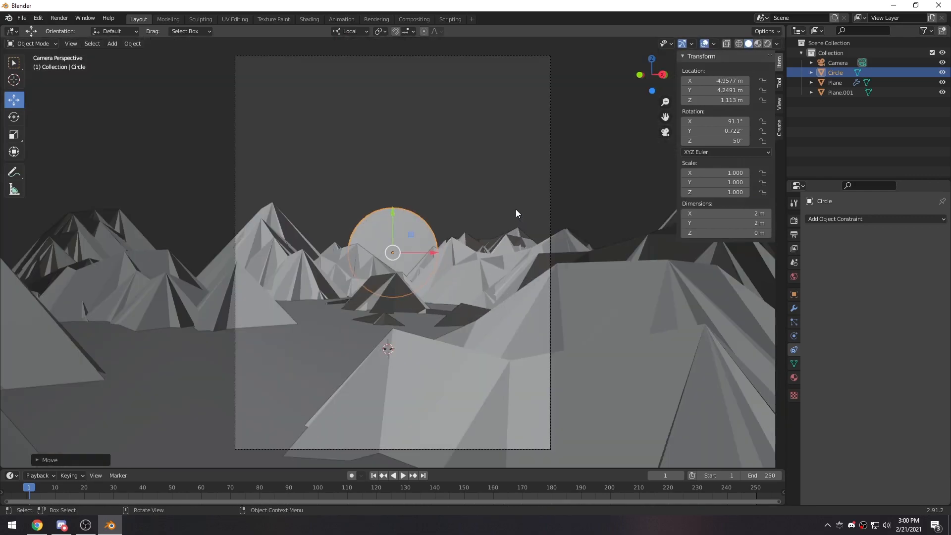
key(s)
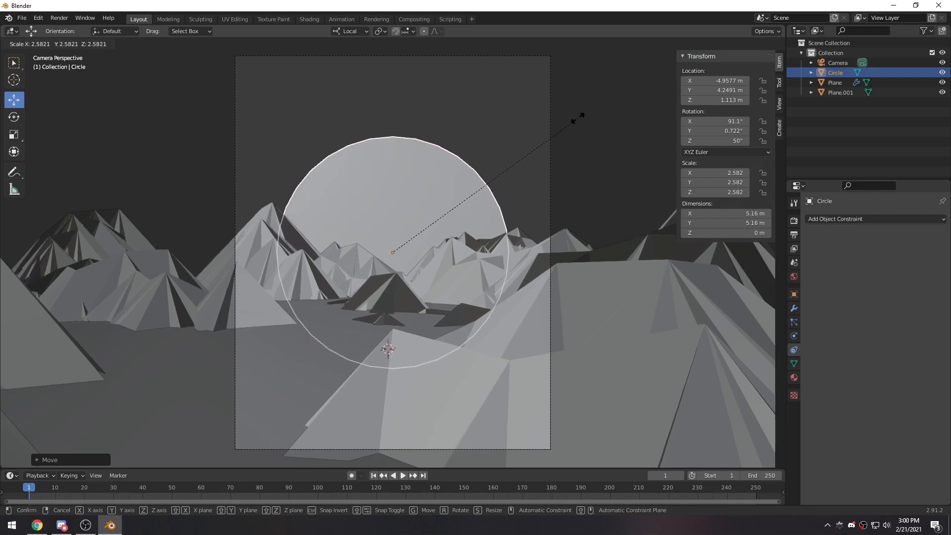
click(560, 125)
click(448, 117)
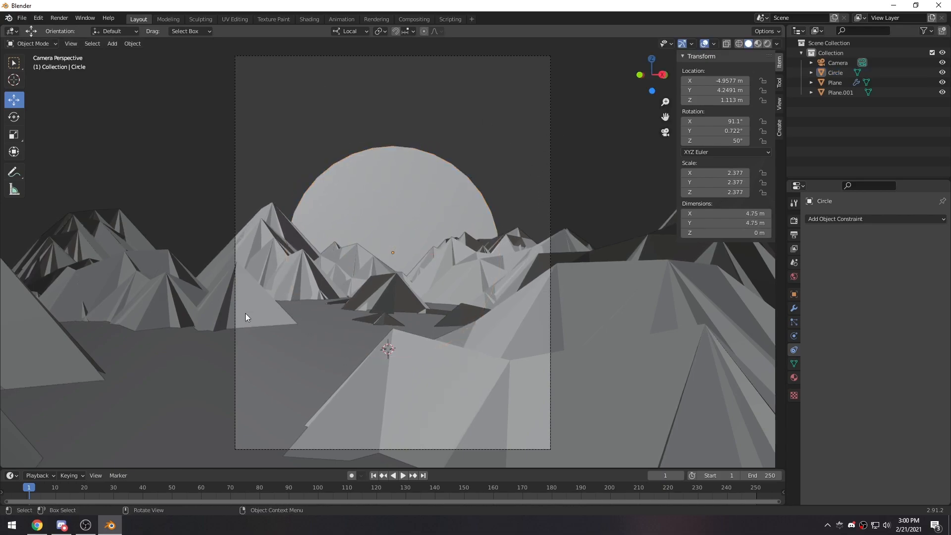
click(391, 216)
drag(391, 216, 392, 186)
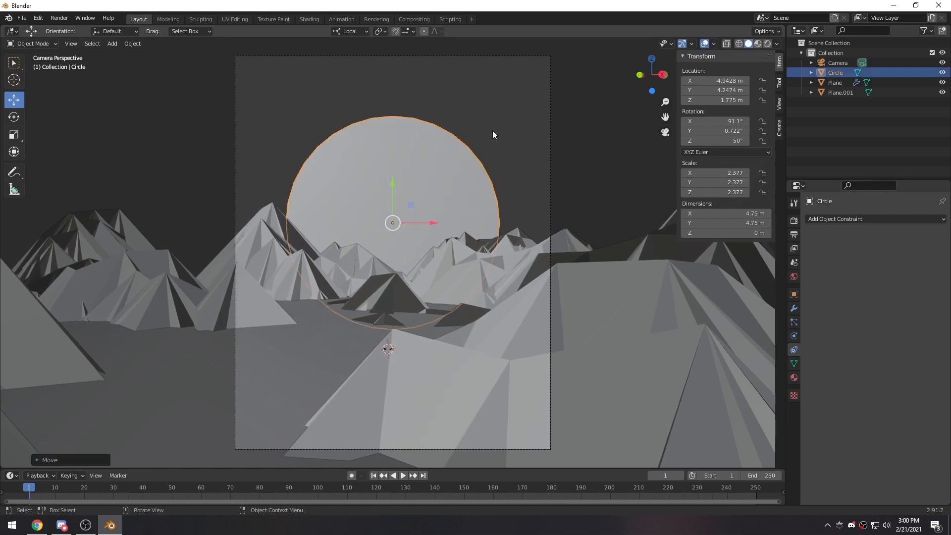
click(492, 130)
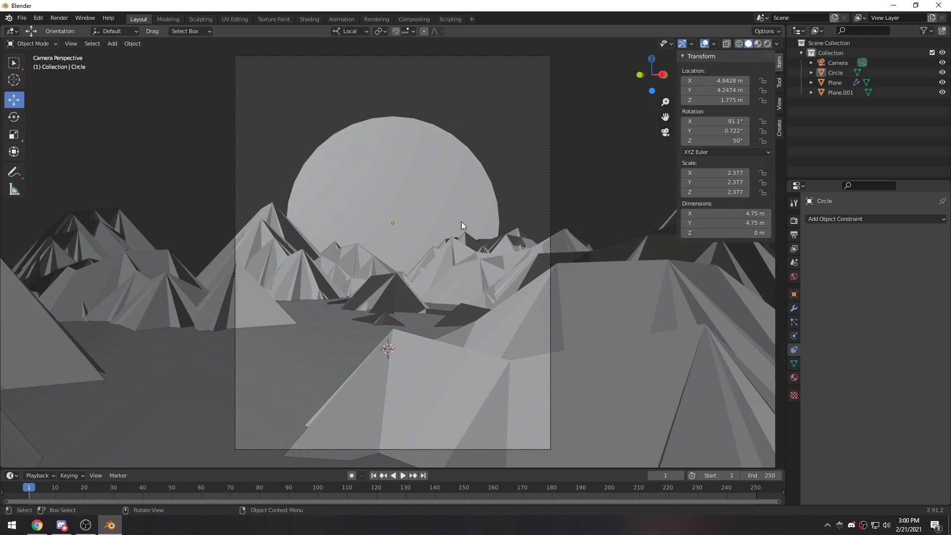
- Duplicate the circle in place and scale the copy up to about 2.585
click(452, 198)
middle_drag(453, 199, 466, 213)
key(shift+d)
right_click(466, 211)
middle_drag(507, 186, 267, 342)
key(s)
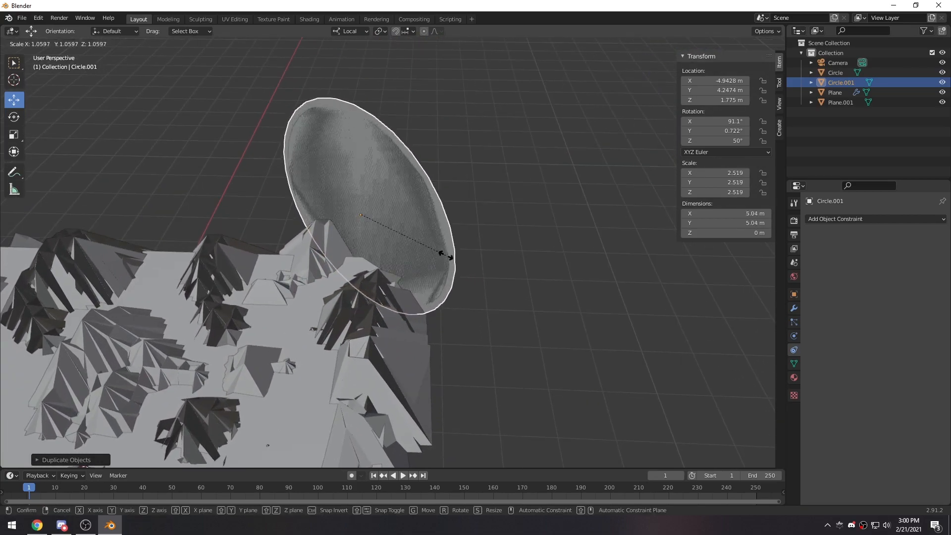
click(448, 257)
- Move the larger circle slightly back along its local Z axis, behind the original, and return to camera view
drag(331, 235, 334, 233)
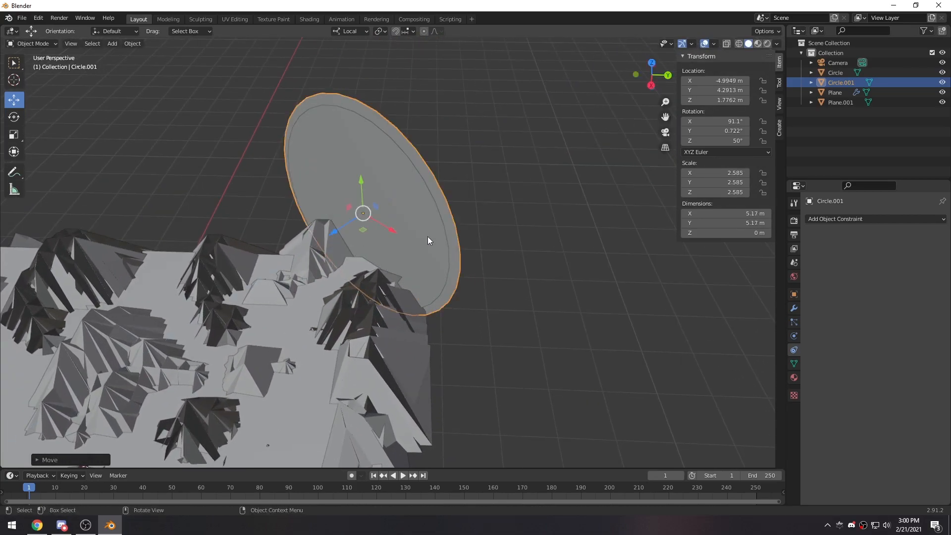
middle_drag(493, 231, 509, 221)
click(504, 222)
key(KP_0)
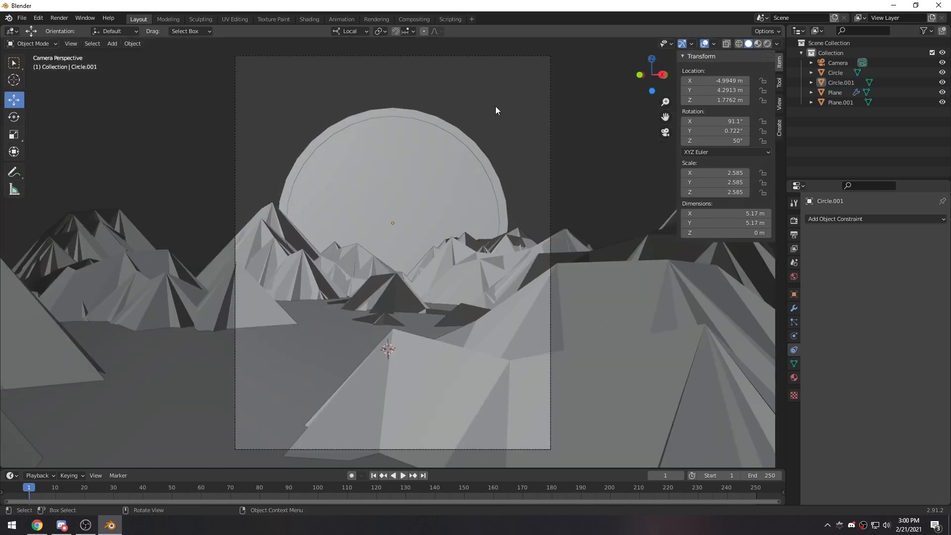
click(485, 194)
shift+click(495, 179)
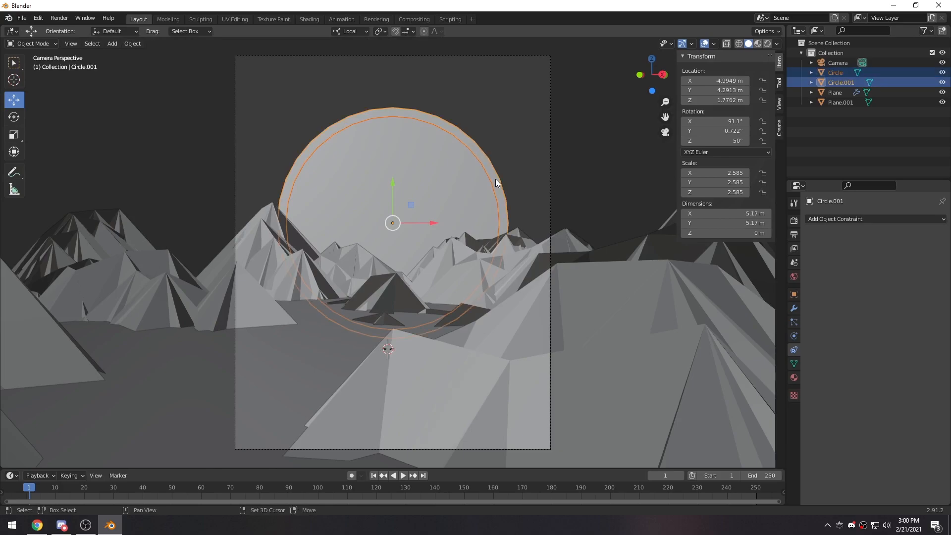
click(511, 170)
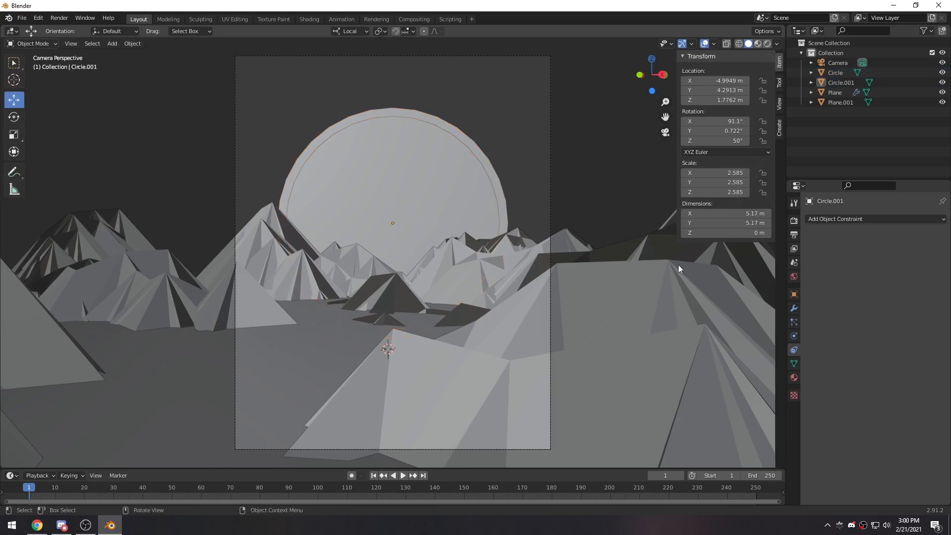
click(795, 308)
click(834, 219)
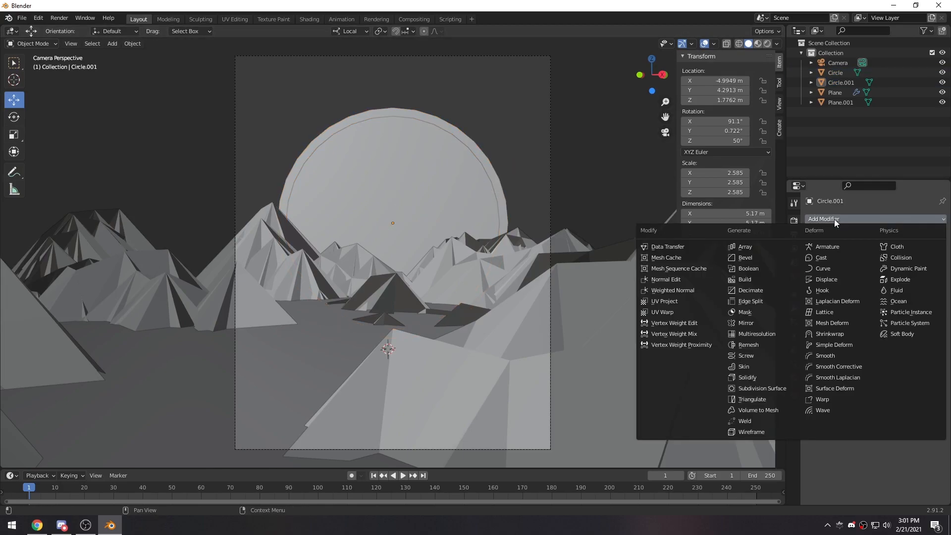
key(Escape)
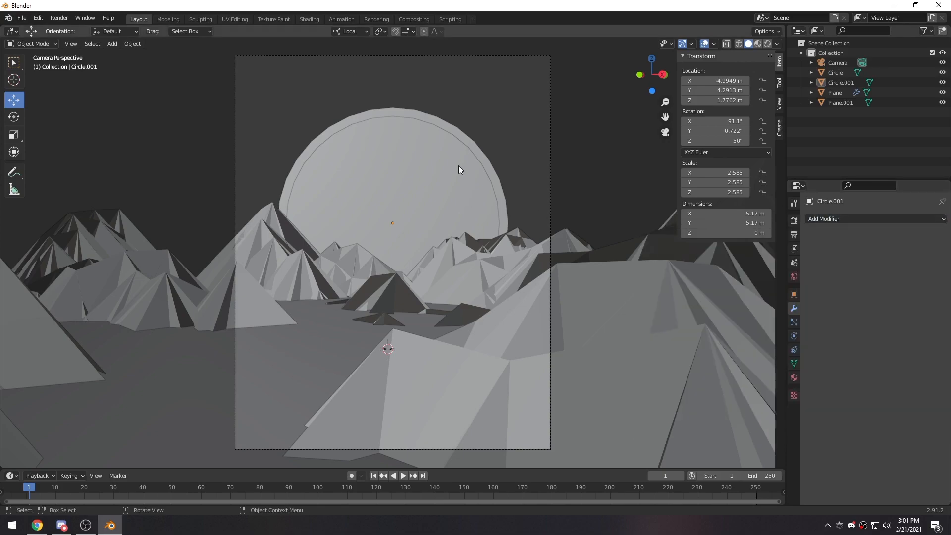
- Add a Subdivision Surface modifier to the smaller circle and another one to the larger circle
click(432, 178)
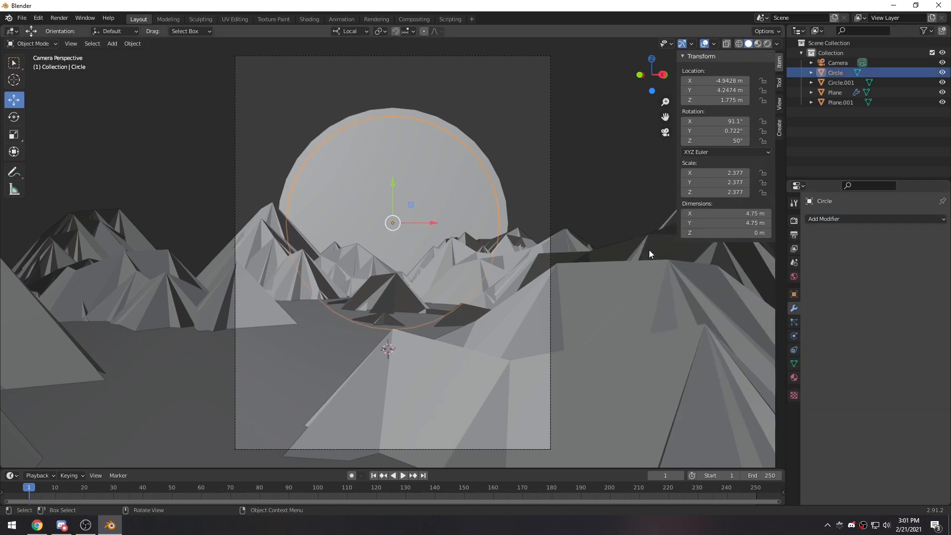
click(840, 219)
click(762, 388)
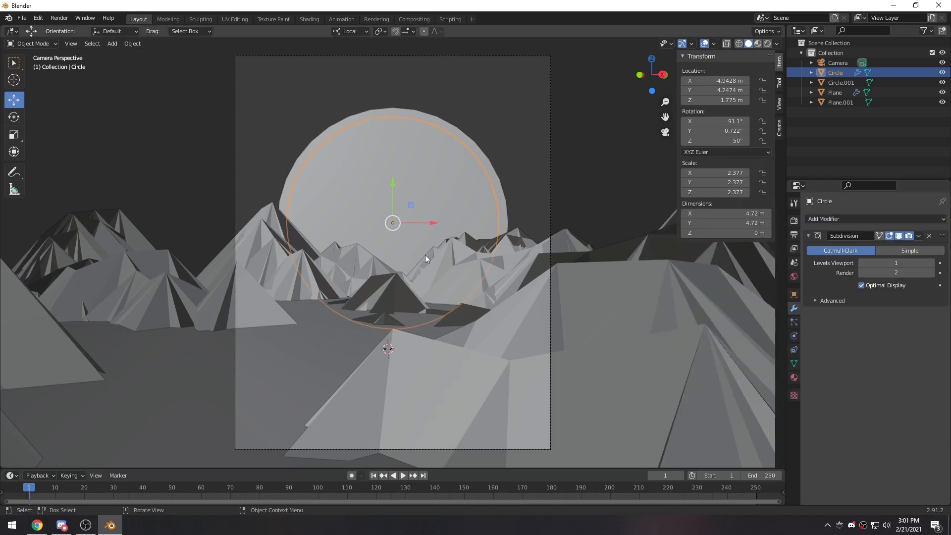
click(495, 163)
click(846, 222)
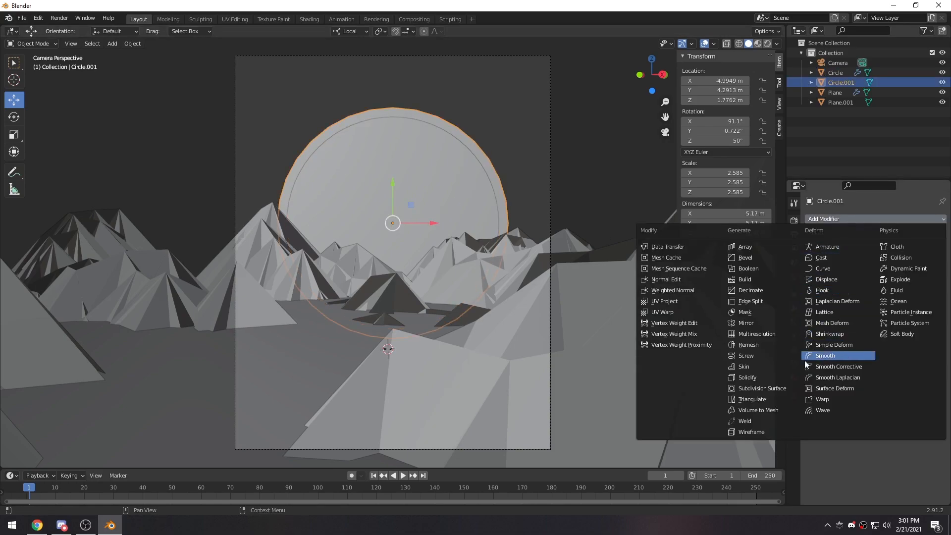
click(772, 387)
click(485, 191)
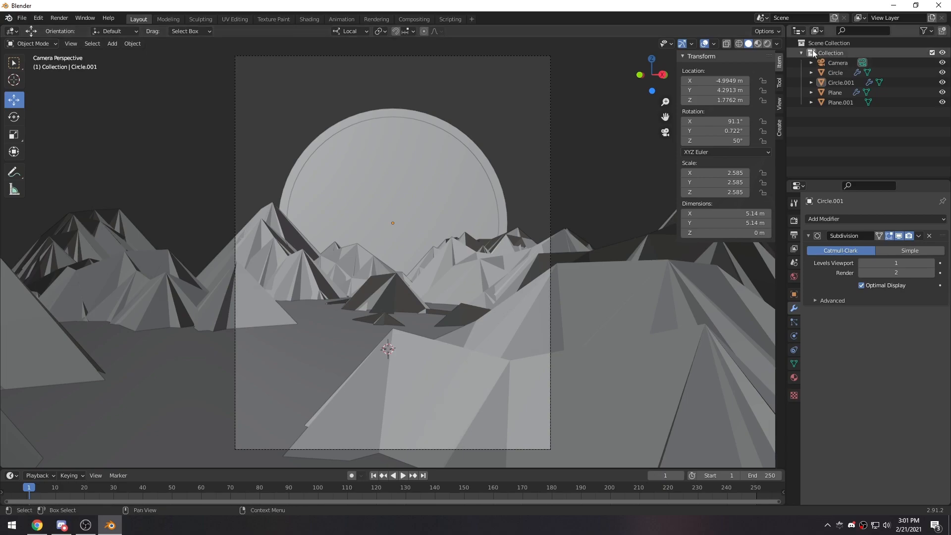
- Split the 3D viewport vertically, turn the new area into a Shader Editor, and hide the sidebars
key(n)
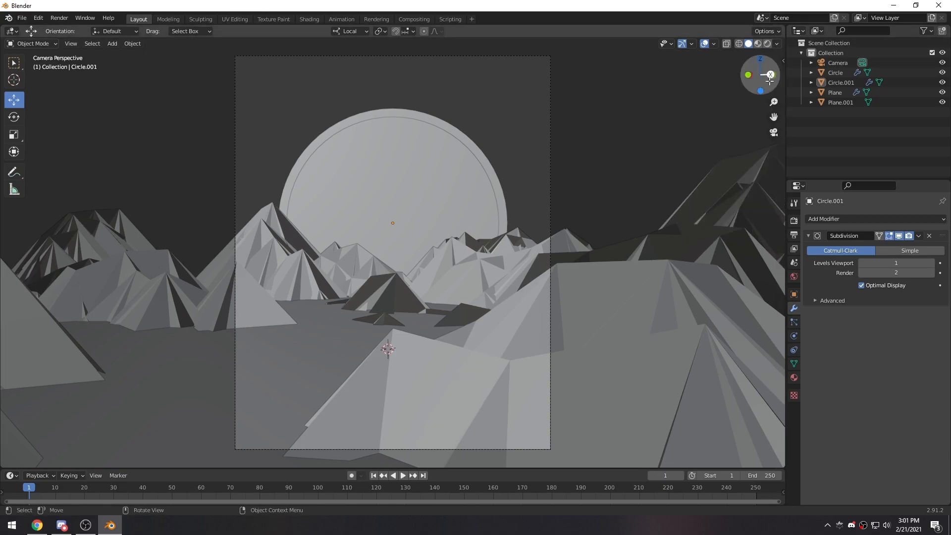
drag(780, 31, 432, 35)
click(442, 30)
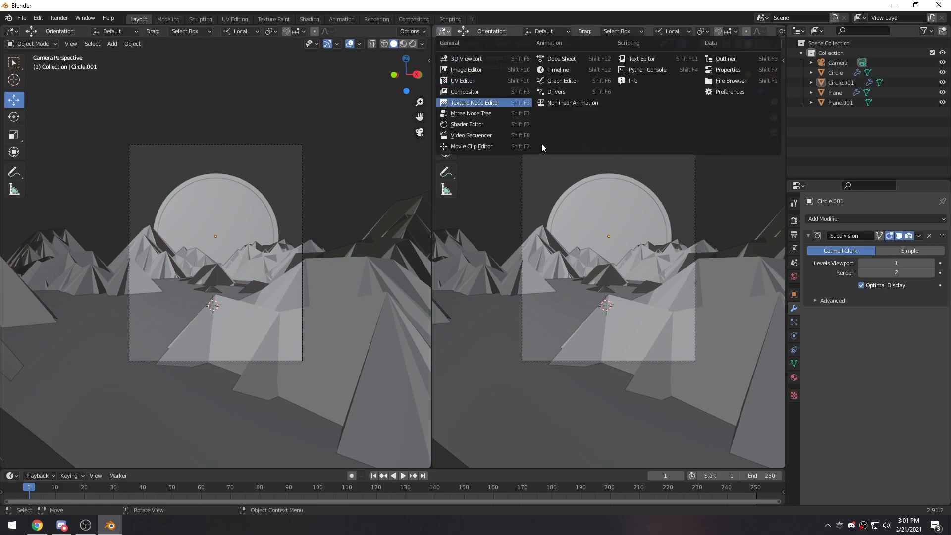
click(468, 126)
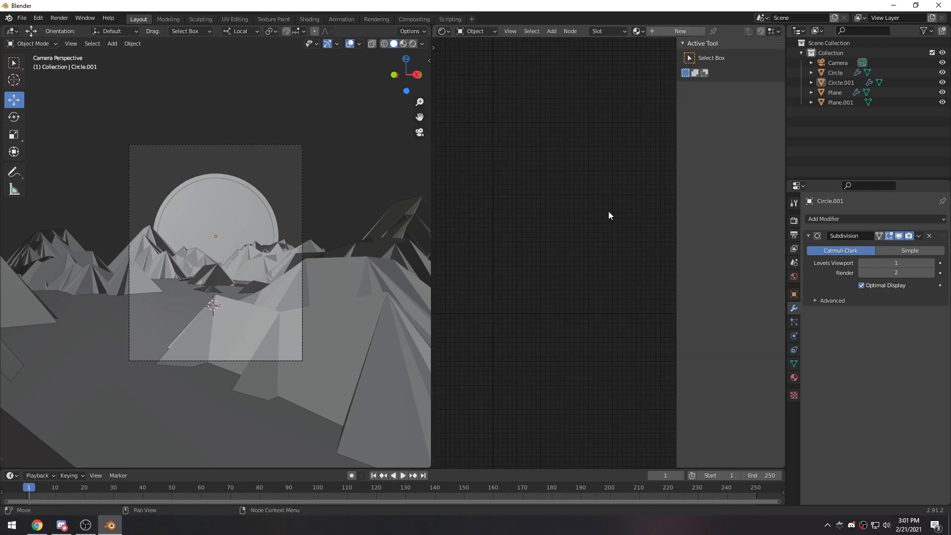
key(n)
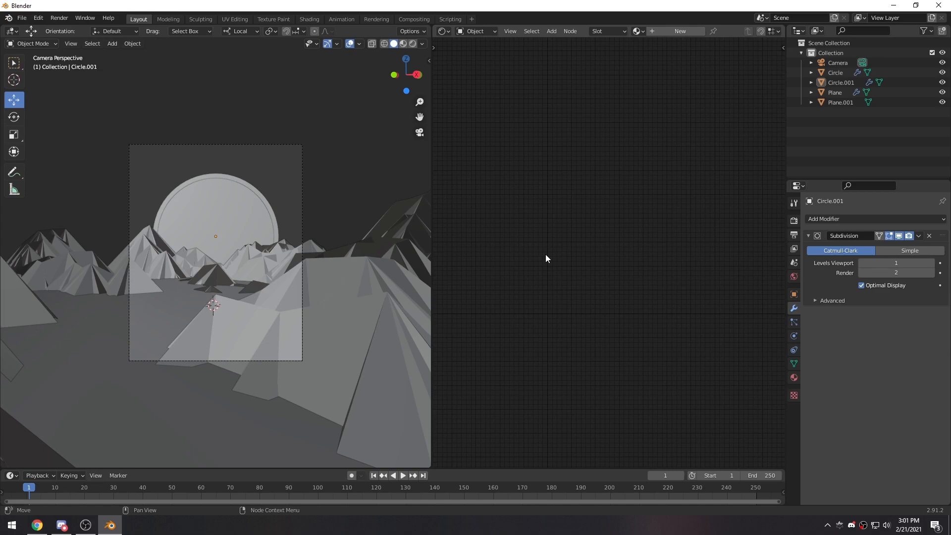
key(n)
key(n)
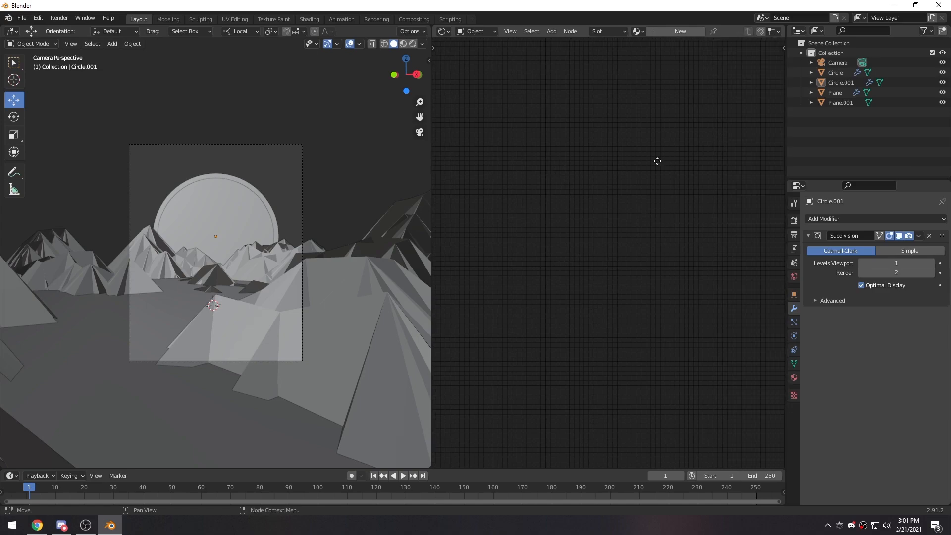
- Set the scene's render engine to Octane
click(795, 221)
click(872, 219)
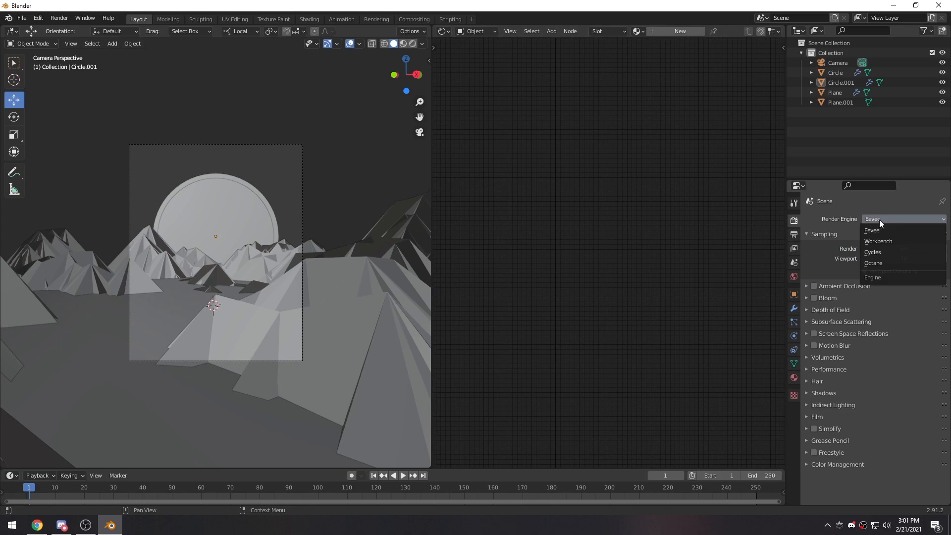
click(874, 263)
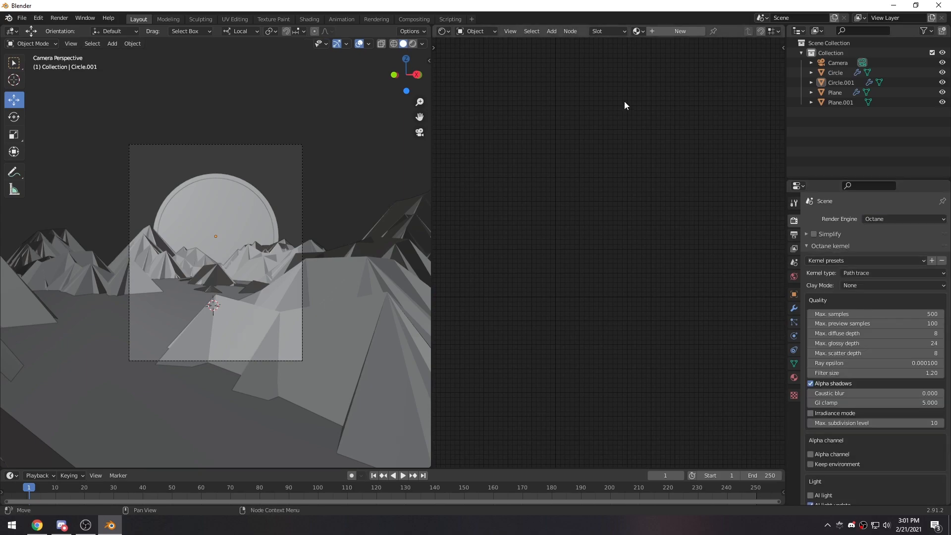
- Create a new material on the larger circle and keep that circle selected
click(676, 32)
scroll(578, 281, up, 3)
scroll(603, 233, up, 2)
shift+middle_drag(578, 281, 556, 266)
shift+middle_drag(542, 201, 563, 211)
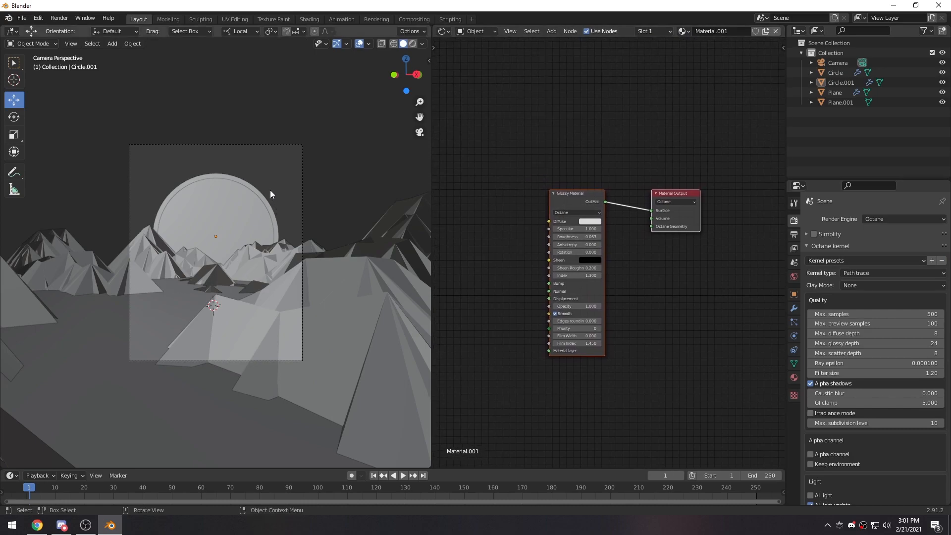
click(161, 308)
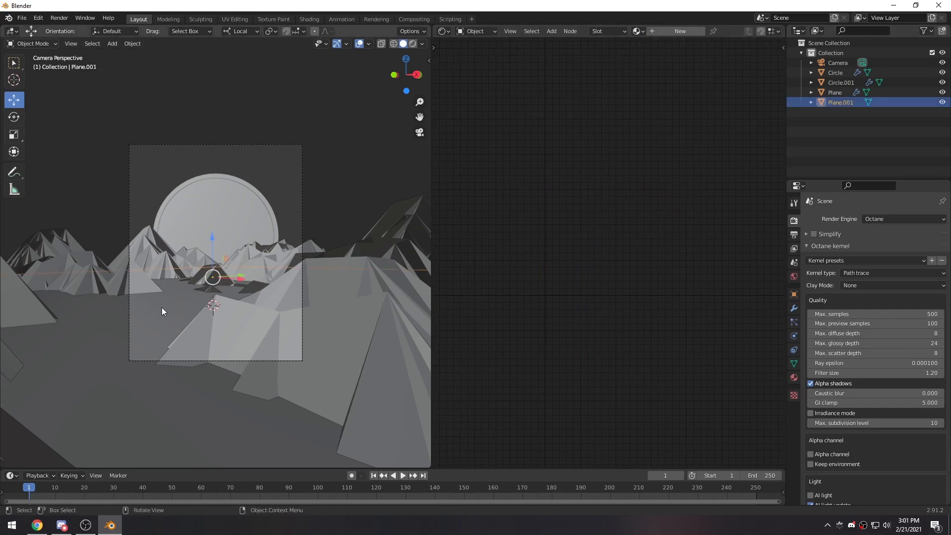
click(225, 227)
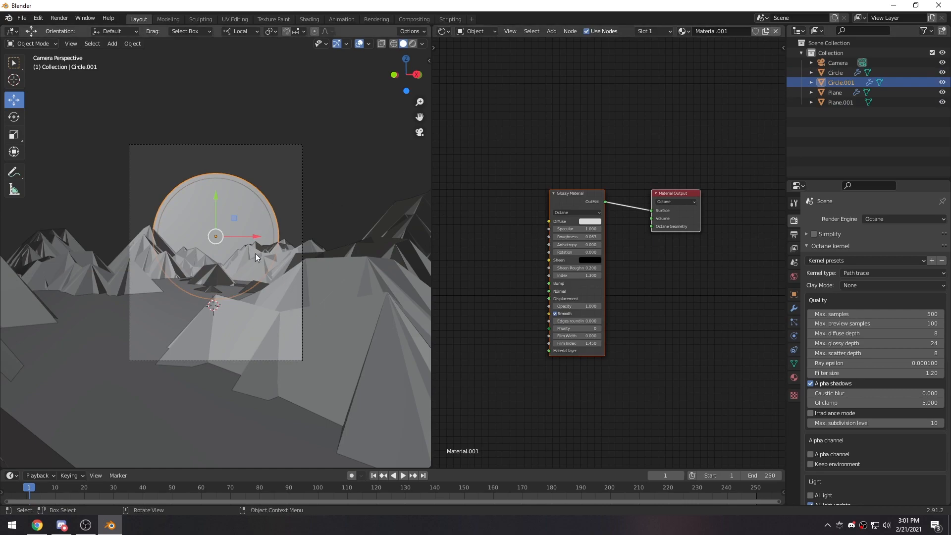
- Select the smaller circle and switch the viewport to rendered shading
scroll(228, 252, up, 3)
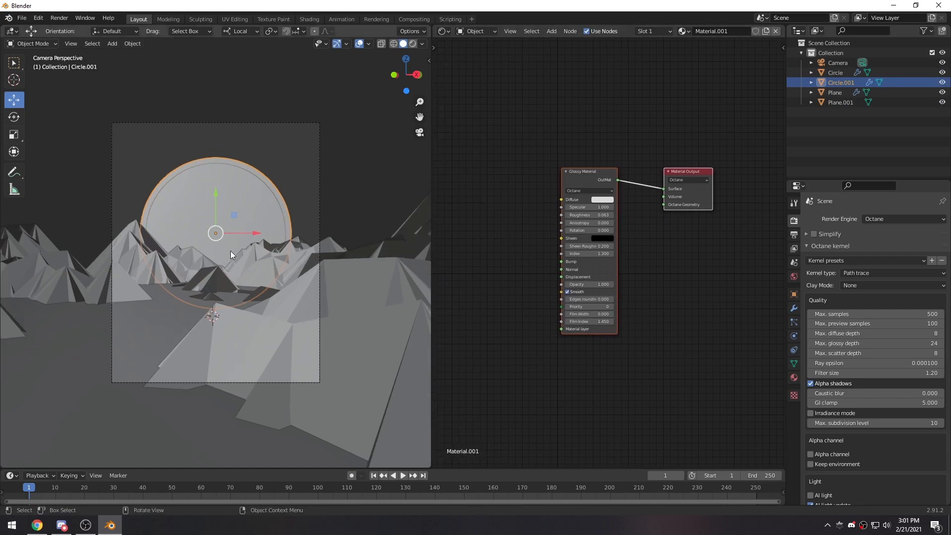
click(280, 187)
click(413, 43)
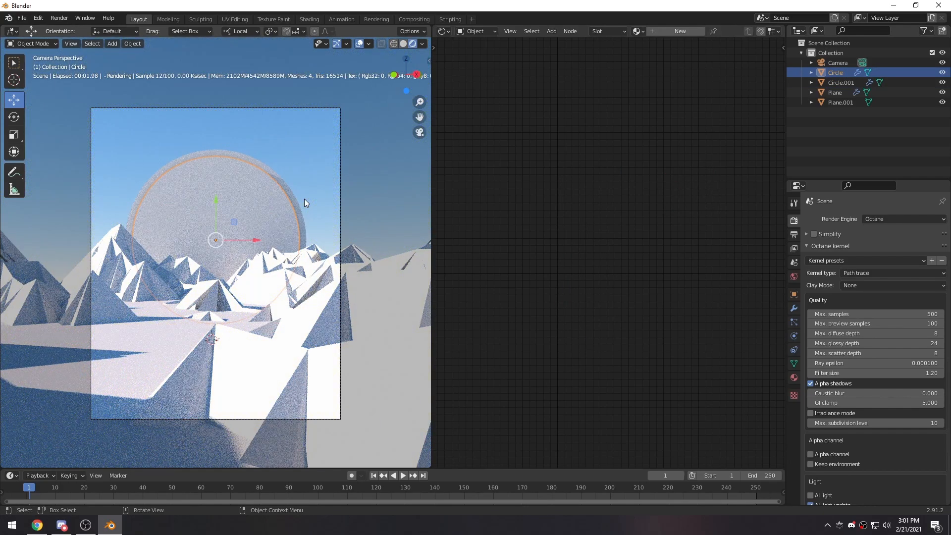
scroll(305, 199, up, 2)
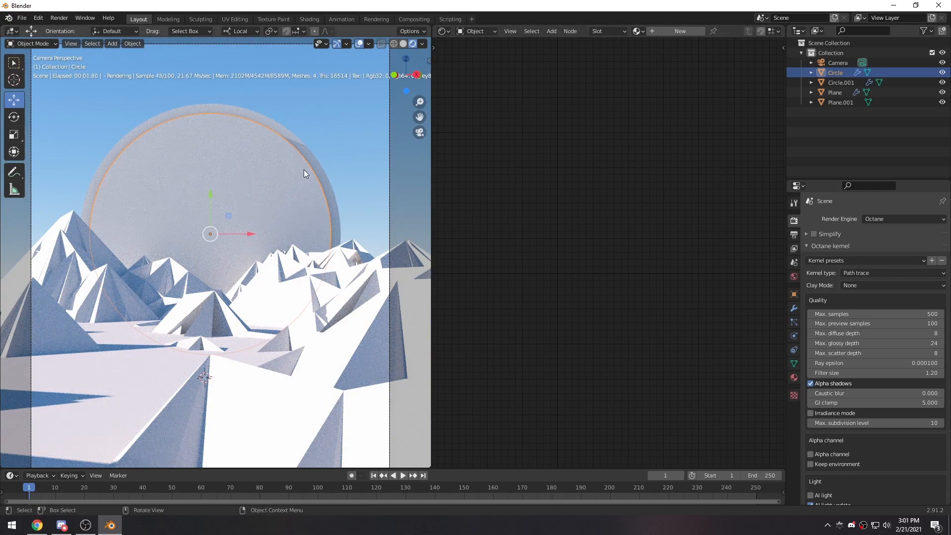
- Assign the larger circle's existing material to the smaller circle and rename the material Glow1
click(638, 30)
click(654, 54)
double_click(719, 31)
text(Glow1)
key(Return)
- Make the larger circle's material a single-user copy, name it Glow2, and deselect the circle
click(319, 157)
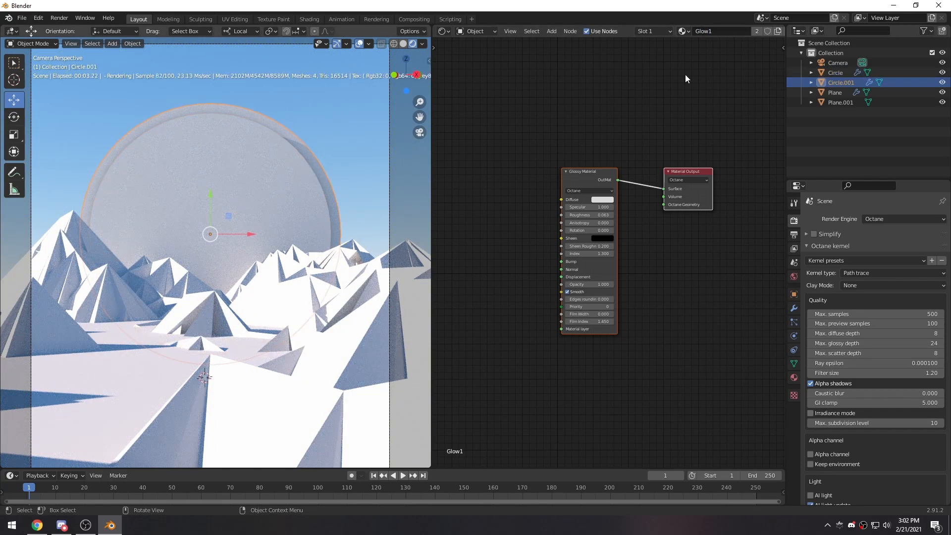
click(757, 31)
text(Gl)
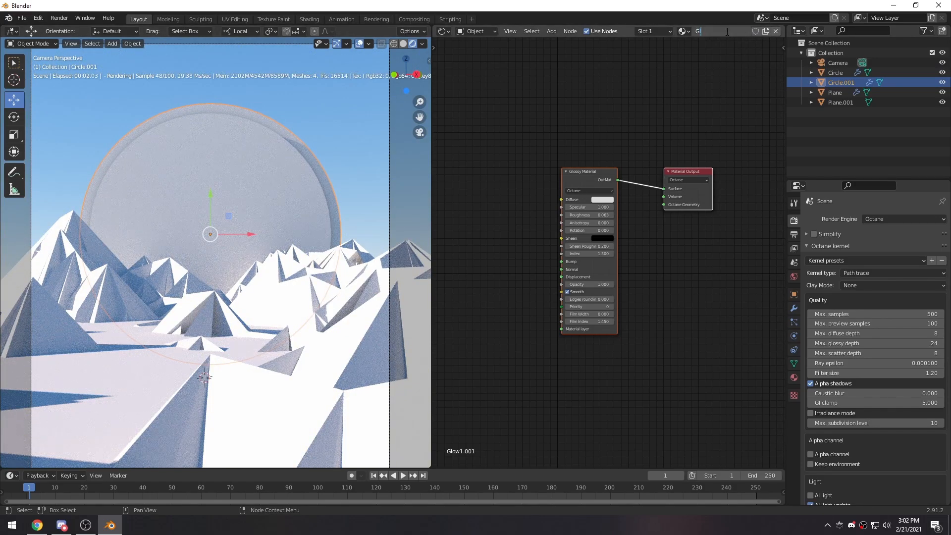
text(ow2)
key(Return)
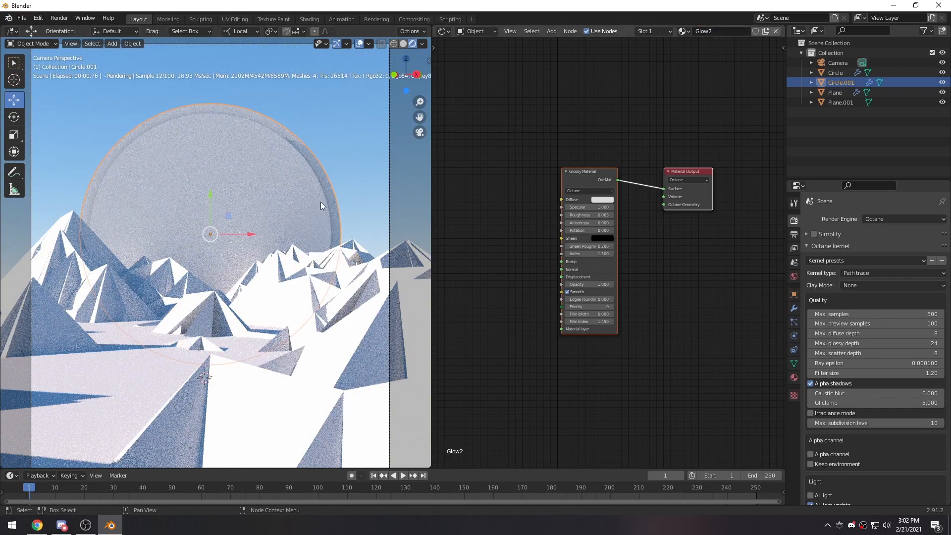
click(332, 126)
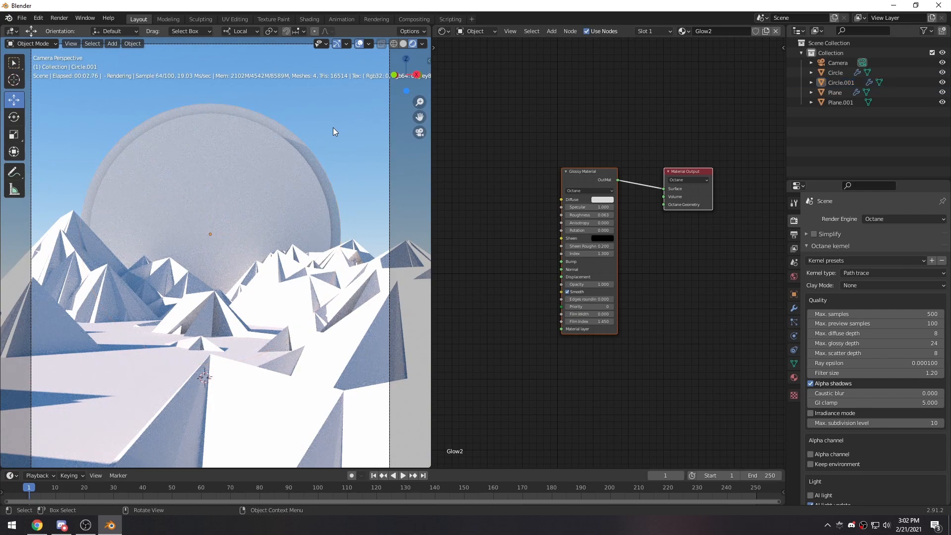
- Select the smaller circle and delete the Glossy Material node from its Glow1 material
click(301, 201)
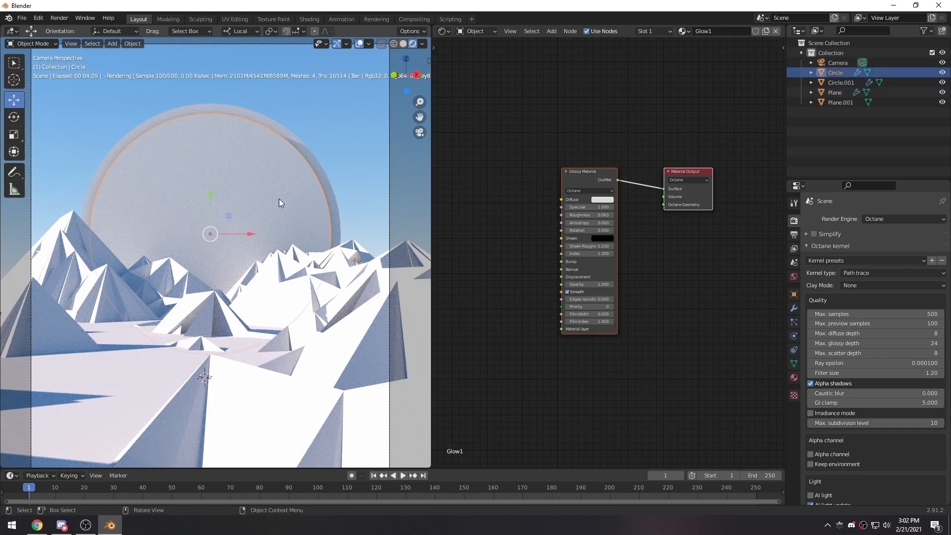
click(316, 162)
click(287, 179)
click(316, 169)
click(277, 195)
middle_drag(596, 183, 596, 174)
drag(510, 120, 579, 192)
key(x)
- Add a Diffuse Material node to Glow1 and connect it to the Material Output's Surface input
key(shift+a)
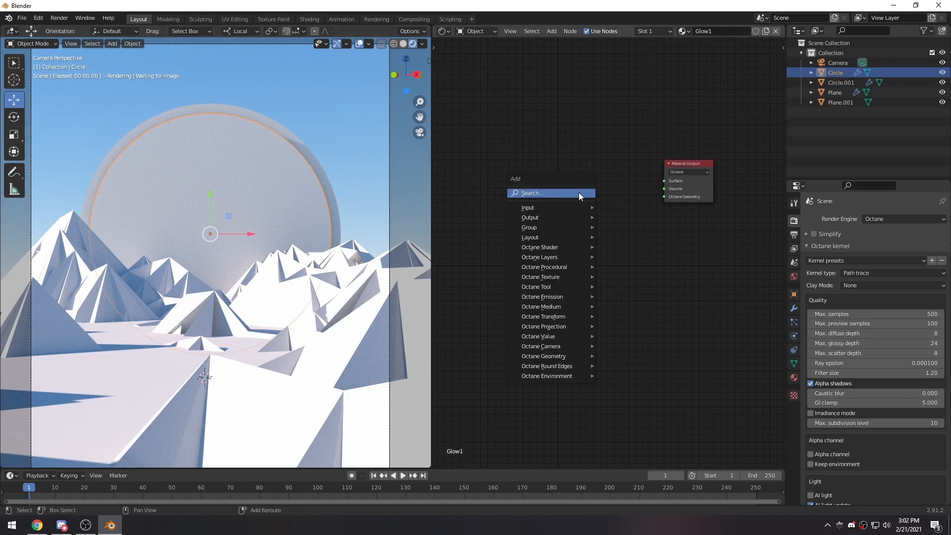
click(579, 192)
text(d)
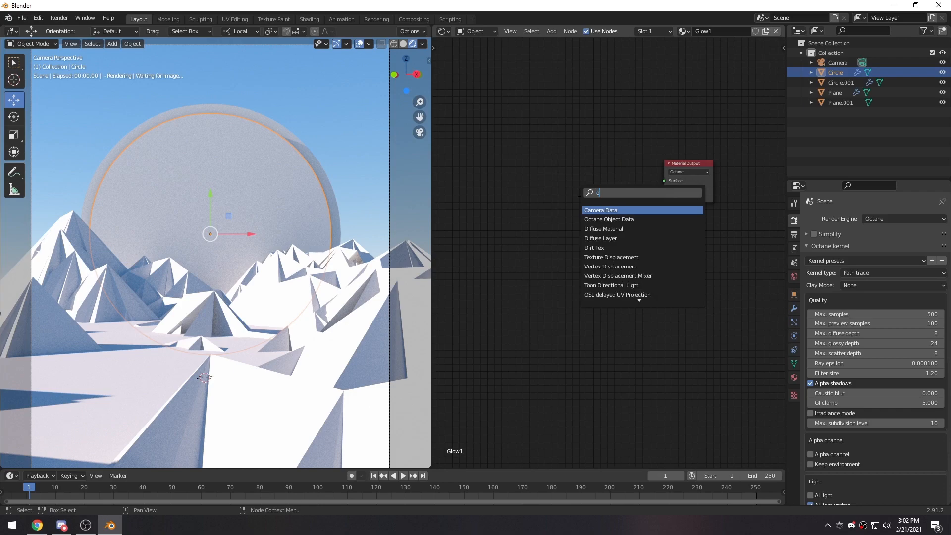
text(i)
key(Return)
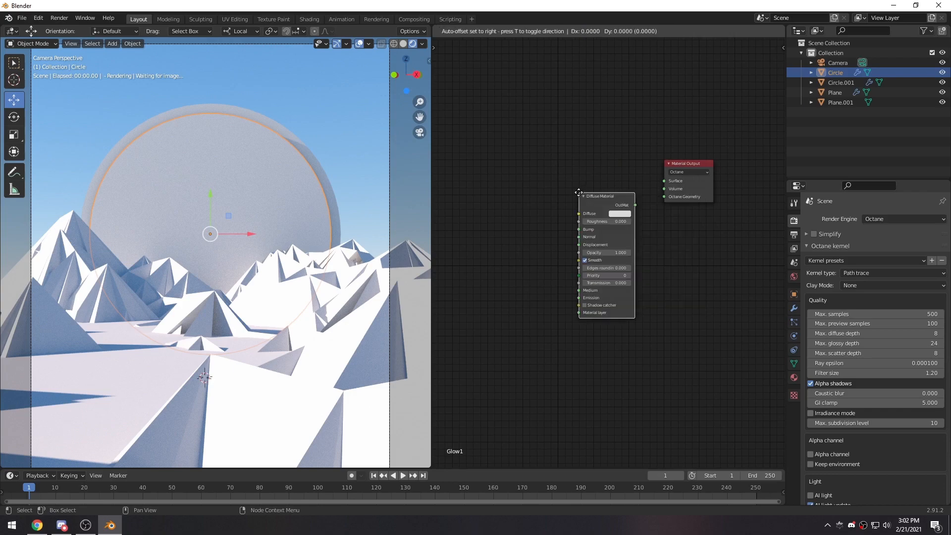
click(569, 171)
drag(626, 183, 664, 181)
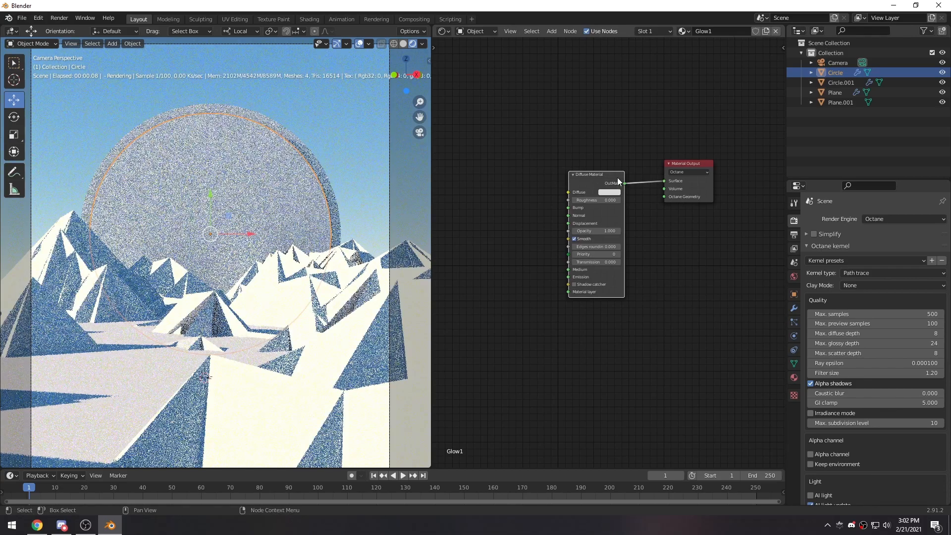
- Add a Black Body Emission node to Glow1 and connect it to the Diffuse Material's Emission input
drag(594, 175, 611, 159)
key(shift+a)
click(531, 192)
text(bla)
key(Return)
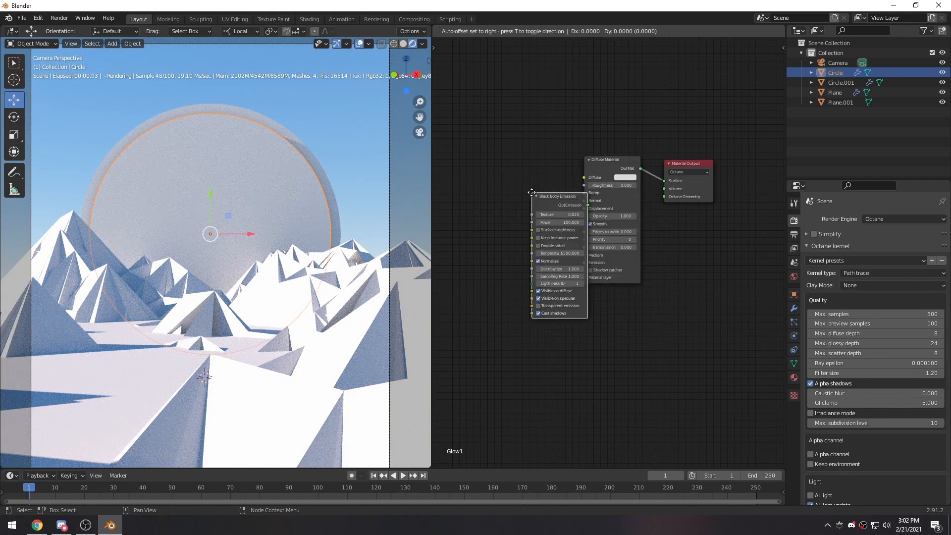
click(491, 204)
drag(544, 179, 585, 263)
- Line up the Black Body Emission and Diffuse Material nodes in a row beside the Material Output
drag(522, 177, 556, 168)
mouse_move(557, 144)
mouse_down()
mouse_move(622, 175)
mouse_move(614, 165)
mouse_up()
drag(613, 163, 627, 167)
click(617, 156)
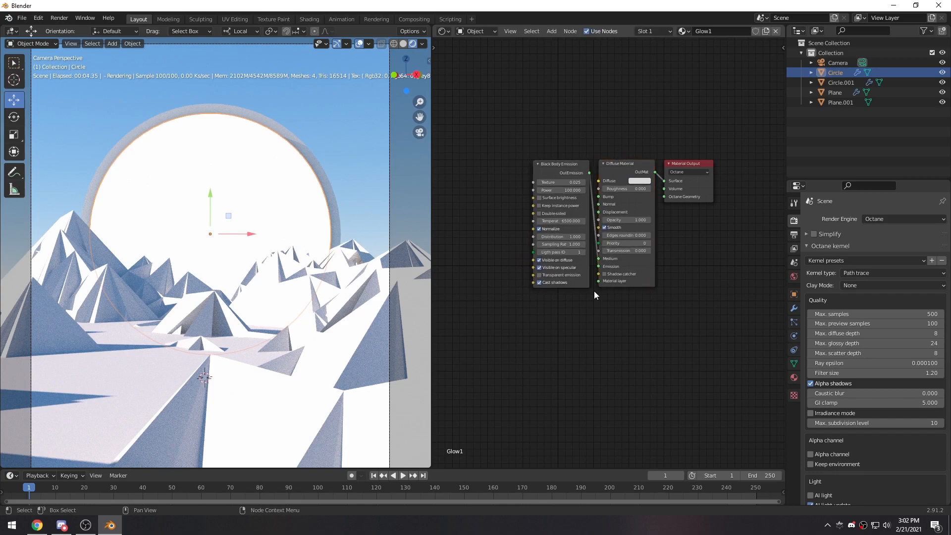
drag(598, 268, 594, 264)
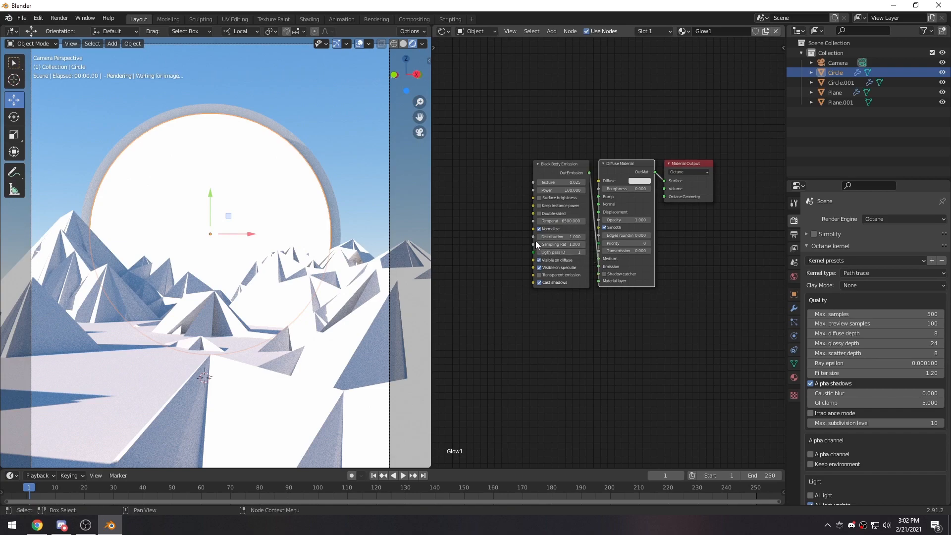
- Add an RGB Spectrum texture node and connect it to the Black Body Emission's Texture input
shift+middle_drag(510, 231, 531, 232)
key(shift+a)
click(502, 209)
text(rgb)
key(Return)
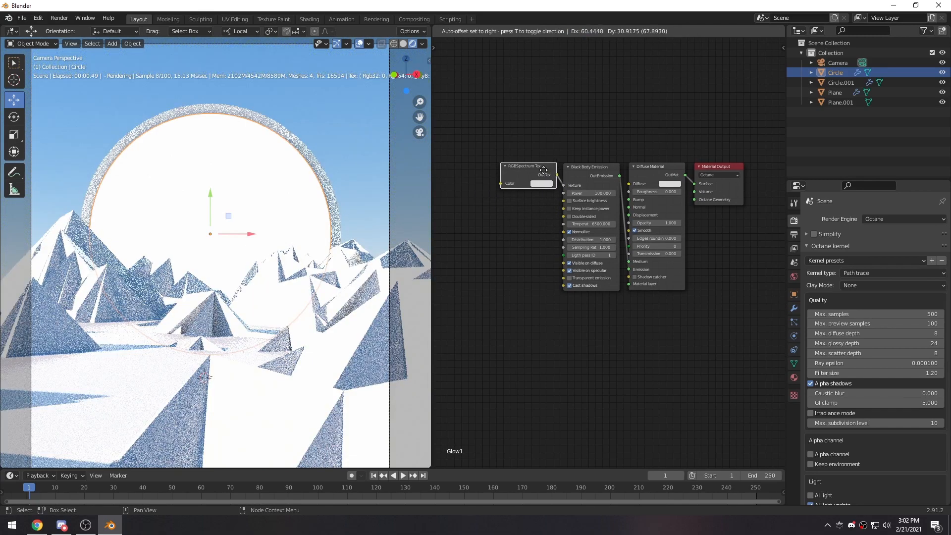
click(544, 172)
- Enable Surface brightness on the smaller circle's Black Body Emission and set its power to 1
click(305, 111)
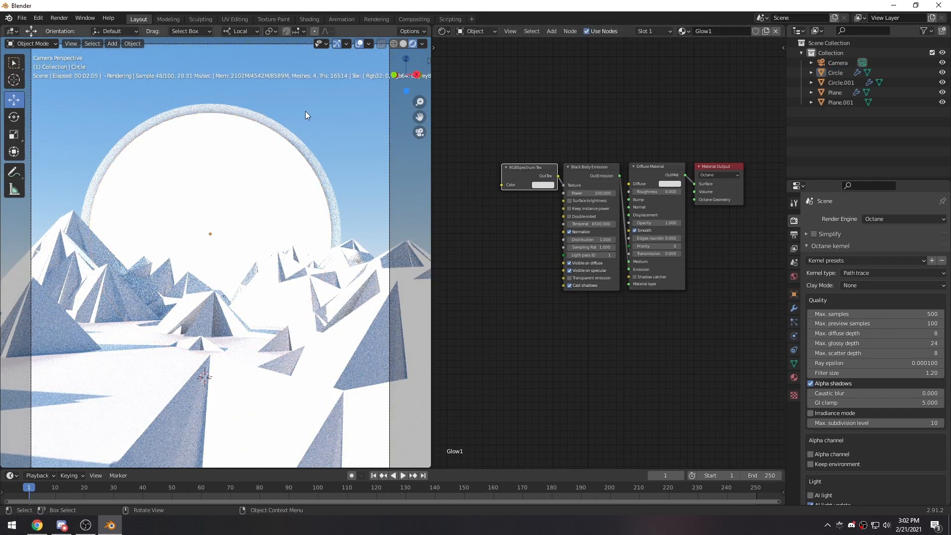
click(240, 198)
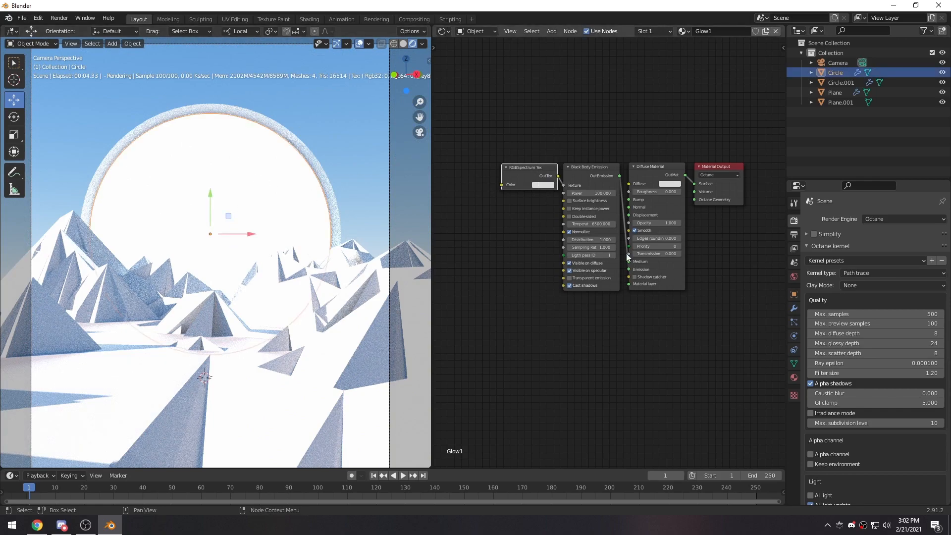
click(587, 193)
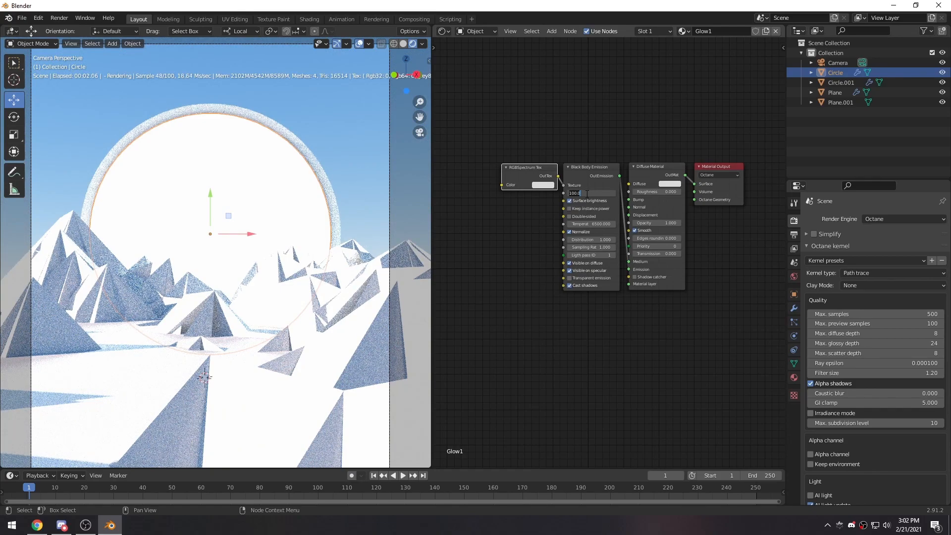
text(1)
key(Return)
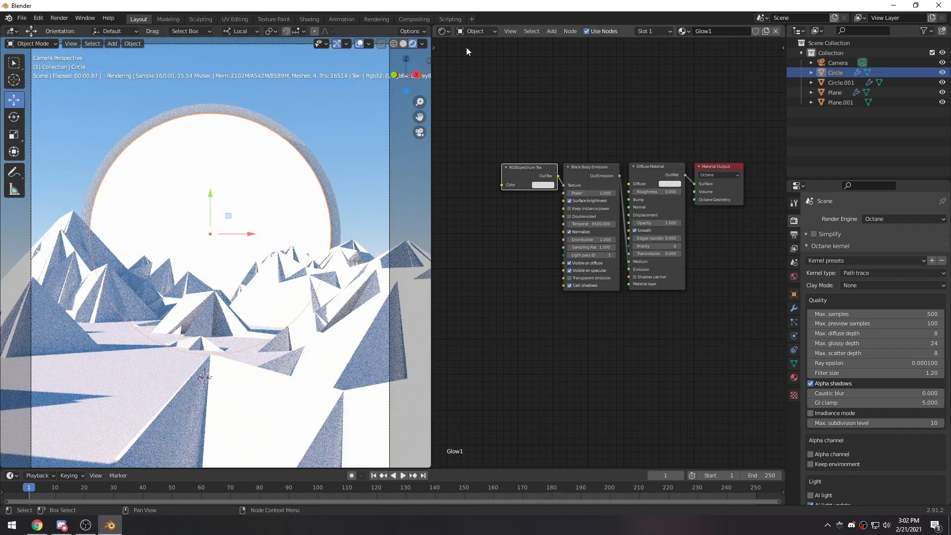
- Copy the RGB Spectrum, Black Body Emission and Diffuse Material nodes from the smaller circle's Glow1 material
click(335, 189)
click(335, 189)
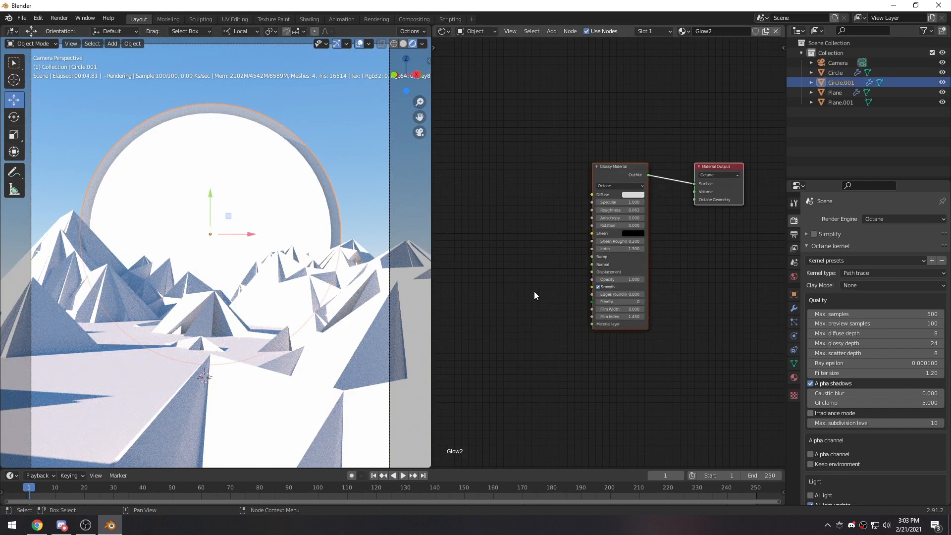
drag(596, 223, 584, 221)
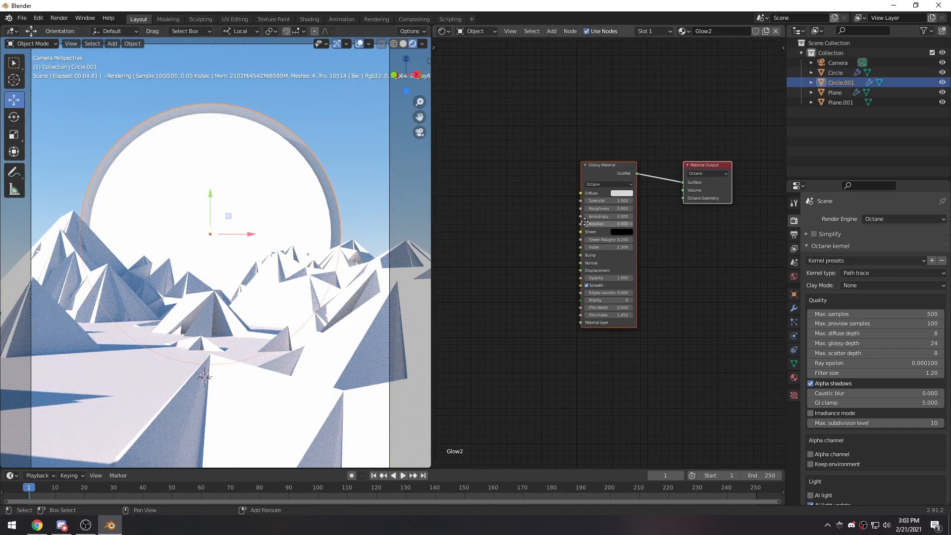
click(289, 196)
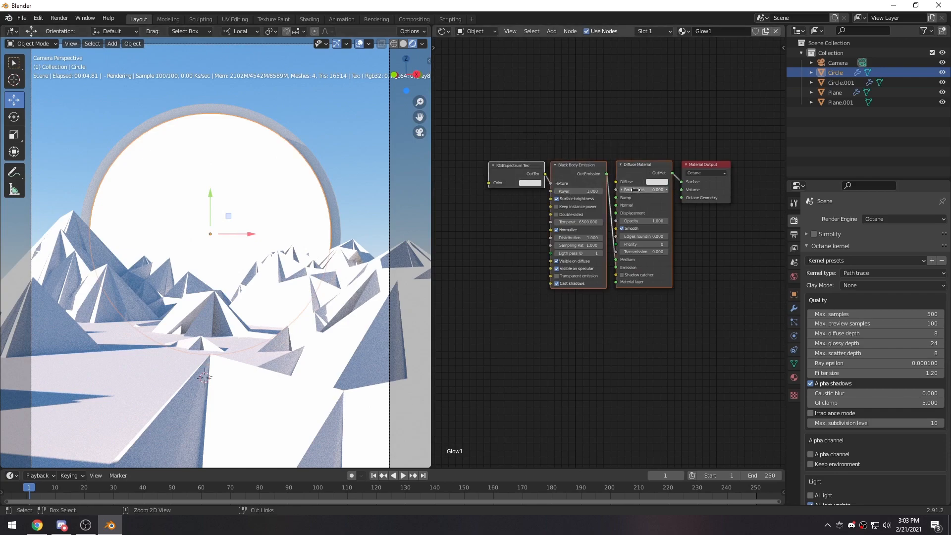
drag(492, 117, 646, 175)
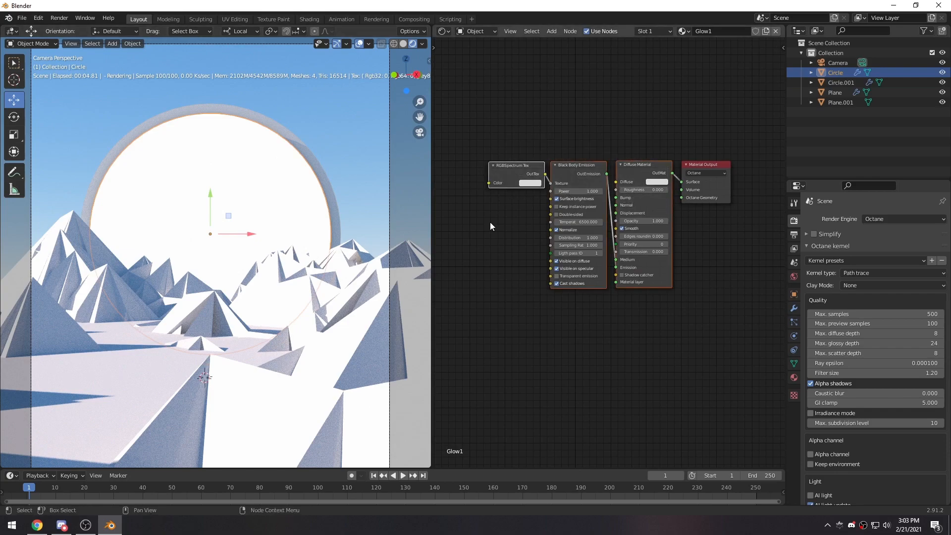
- Replace the Glossy Material in the larger circle's Glow2 with the copied nodes and connect the Diffuse Material to the output's Surface
click(308, 153)
click(591, 175)
key(x)
key(ctrl+v)
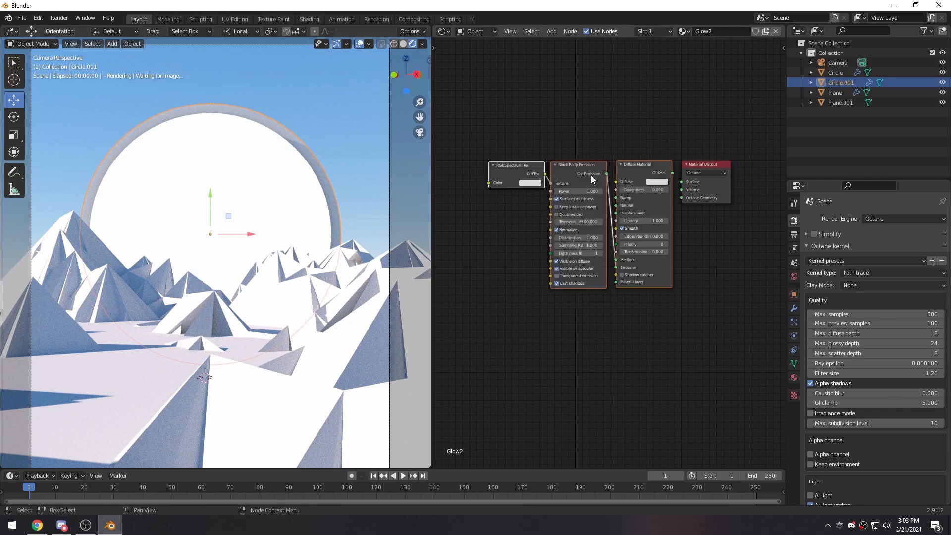
click(659, 174)
drag(659, 175, 685, 182)
drag(624, 169, 639, 169)
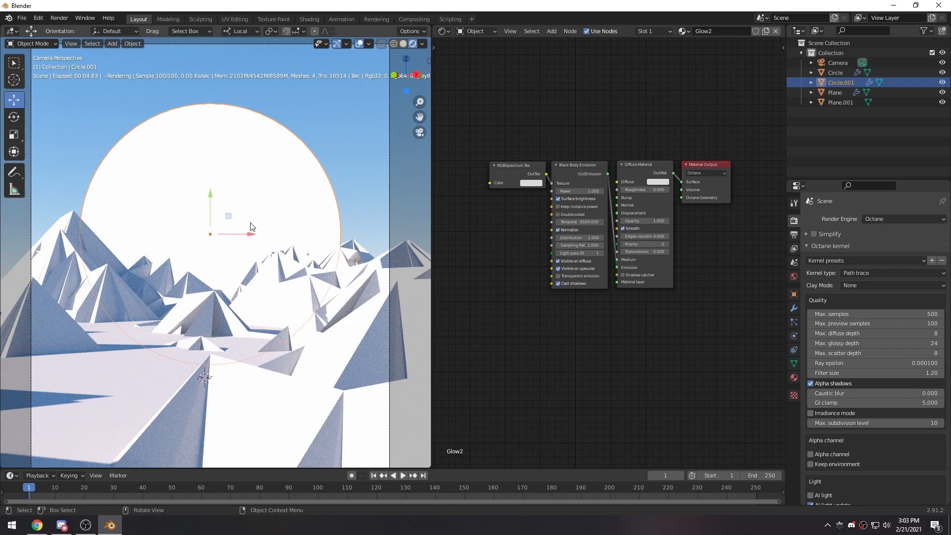
- Try the Double-sided emission option on the smaller circle's Glow1 material and examine the circles from another angle
click(269, 203)
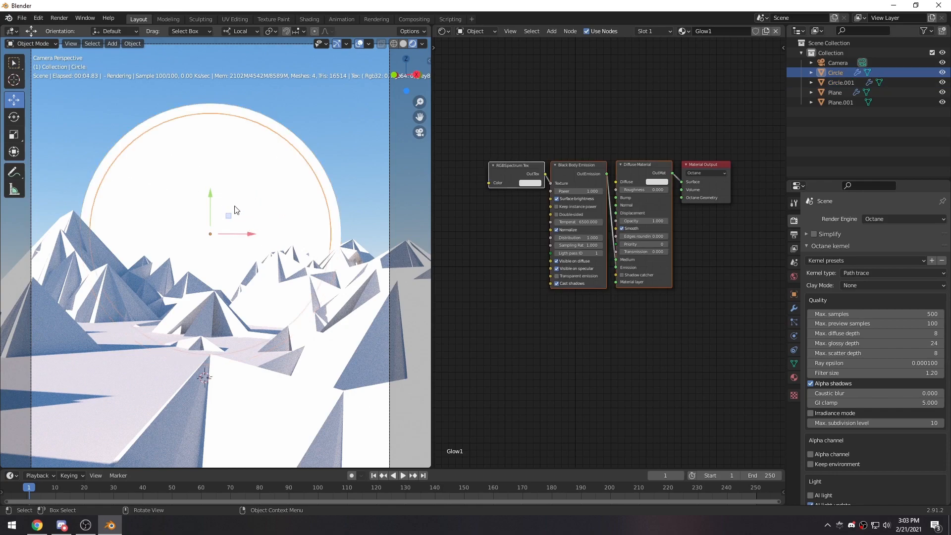
click(557, 214)
click(557, 215)
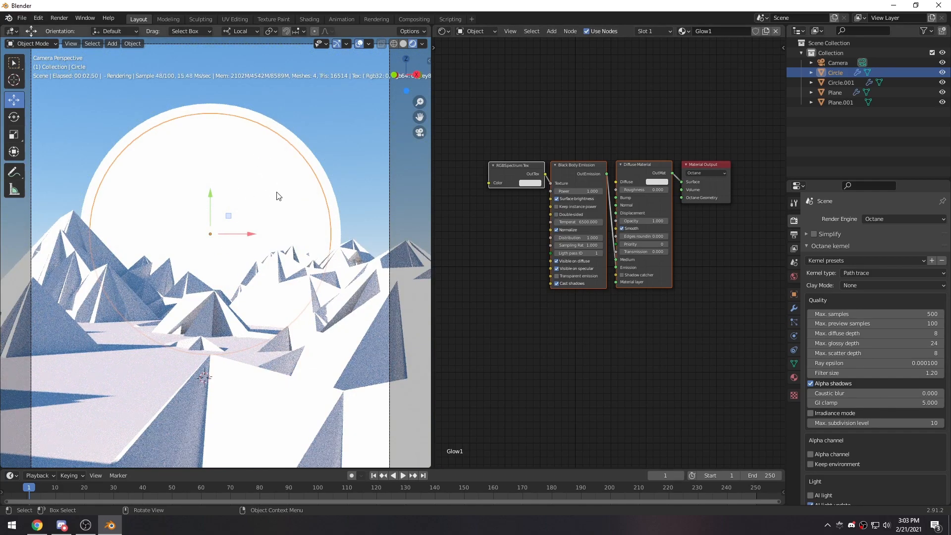
middle_drag(297, 191, 270, 216)
click(268, 210)
middle_drag(250, 248, 249, 223)
click(251, 219)
key(KP_0)
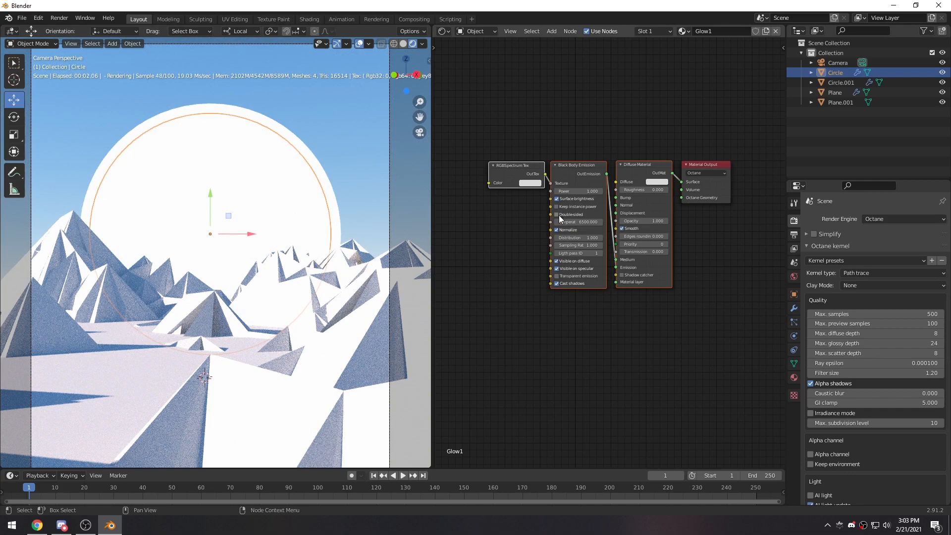
click(351, 209)
click(313, 197)
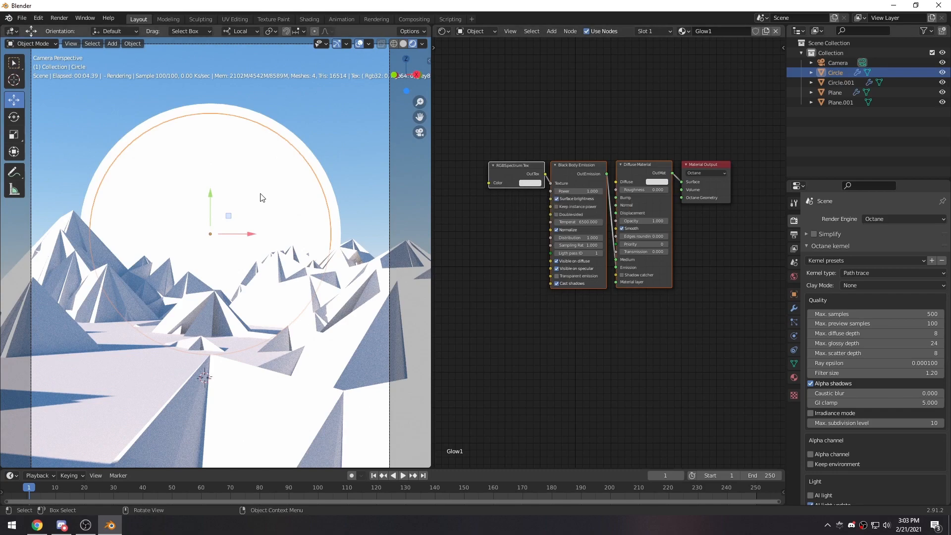
- Select the flat plane between the mountains and give it a new material named Water
click(128, 364)
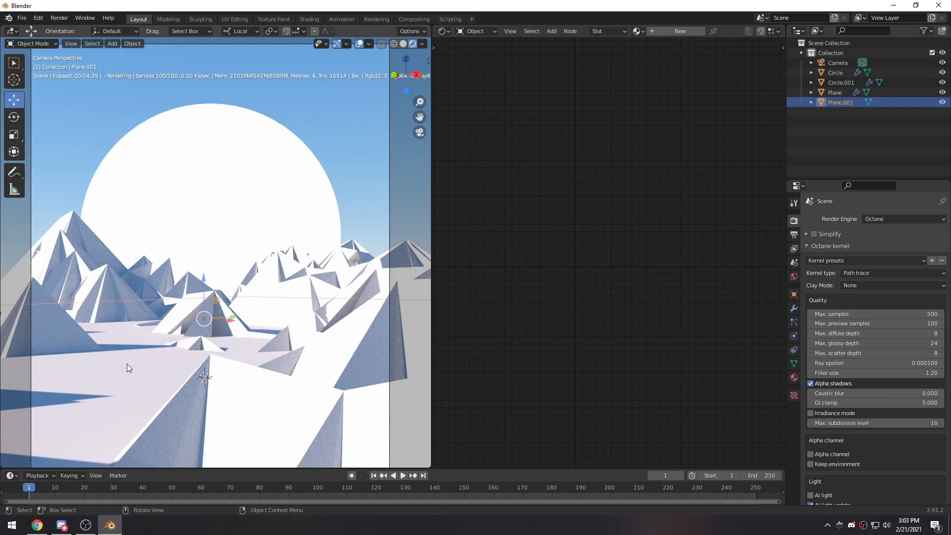
click(365, 207)
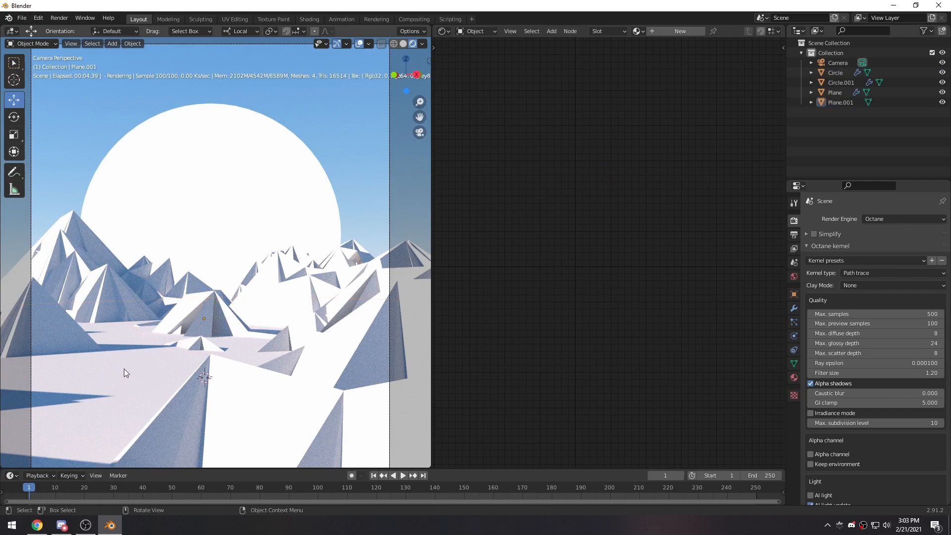
click(121, 369)
click(680, 31)
text(Water)
key(Return)
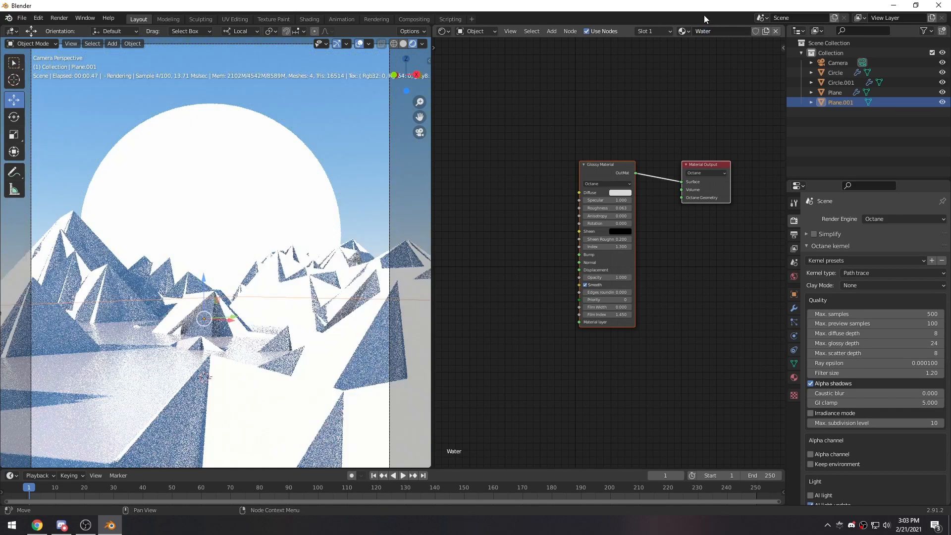
- Replace Water's Glossy Material node with a Specular Material connected to the Material Output's Surface input
key(Home)
key(x)
key(shift+a)
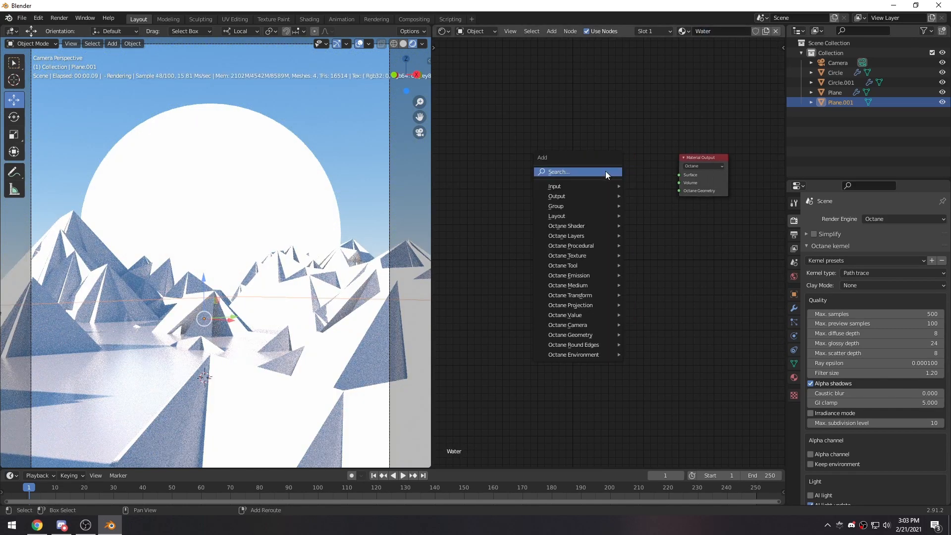
text(spec)
key(Return)
click(586, 170)
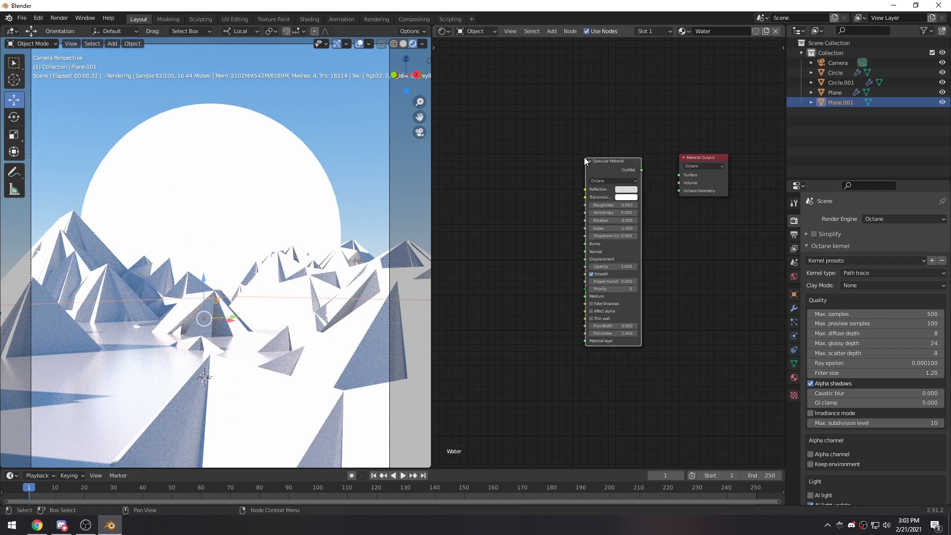
drag(641, 170, 669, 175)
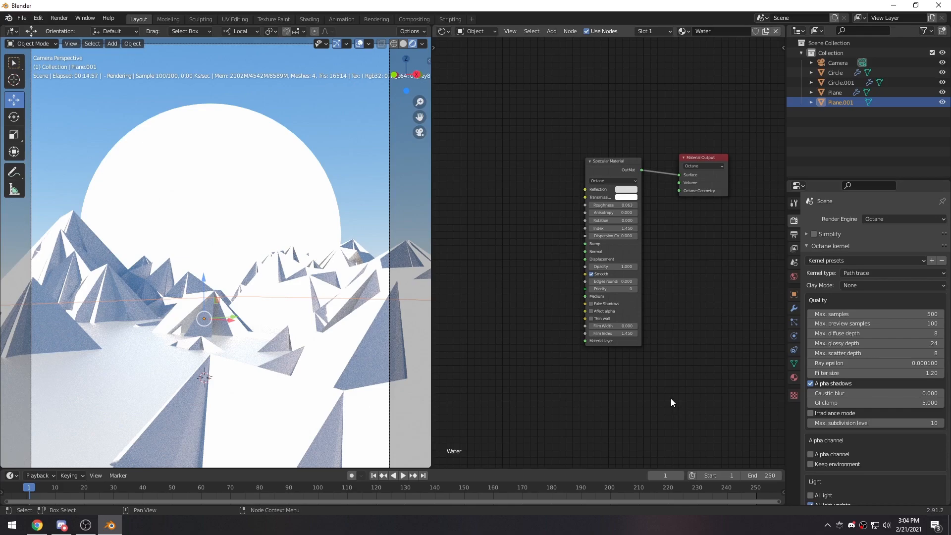
- Add a Solidify modifier to the water plane
middle_drag(191, 307, 251, 382)
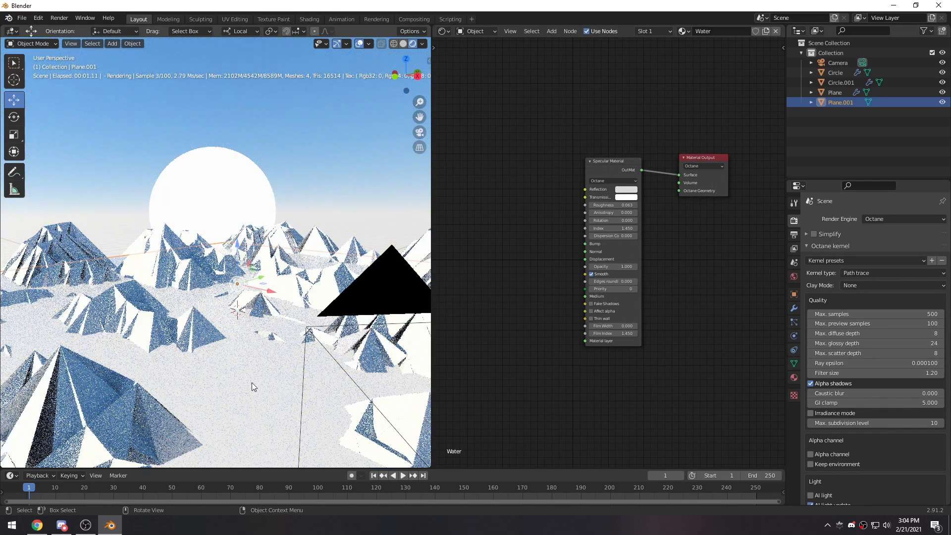
click(247, 384)
click(236, 385)
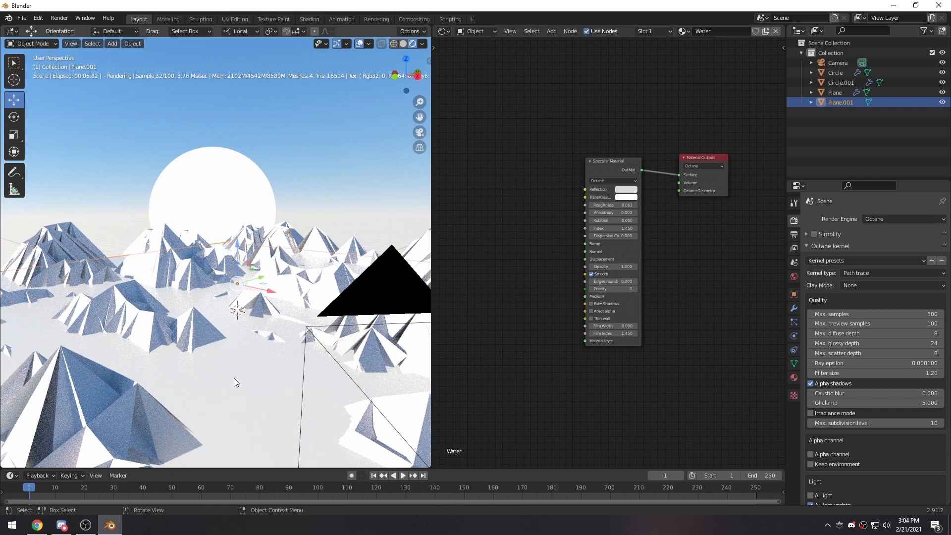
scroll(249, 380, down, 6)
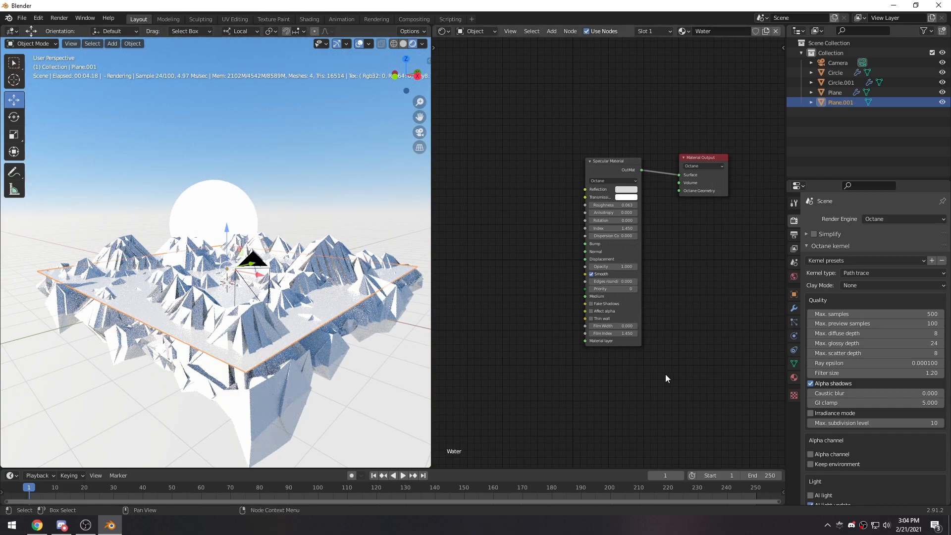
click(796, 308)
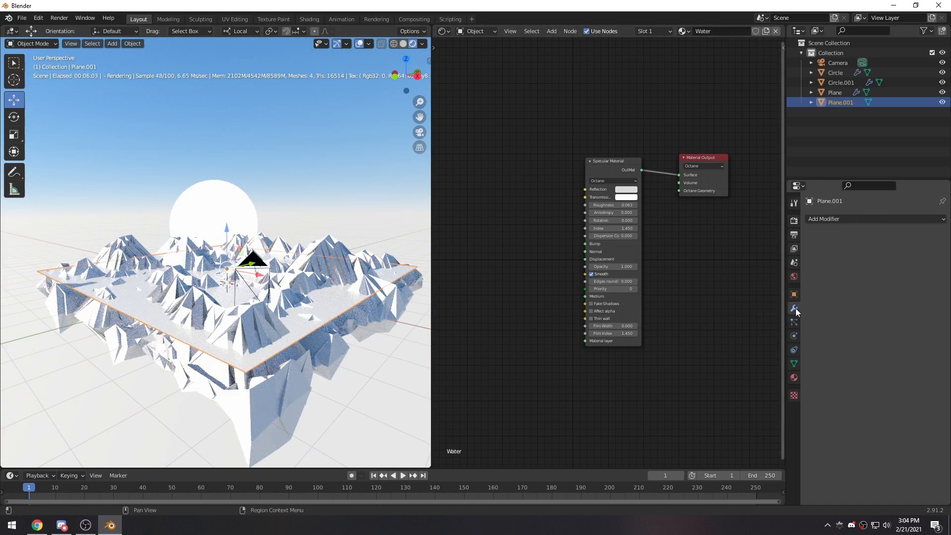
click(823, 221)
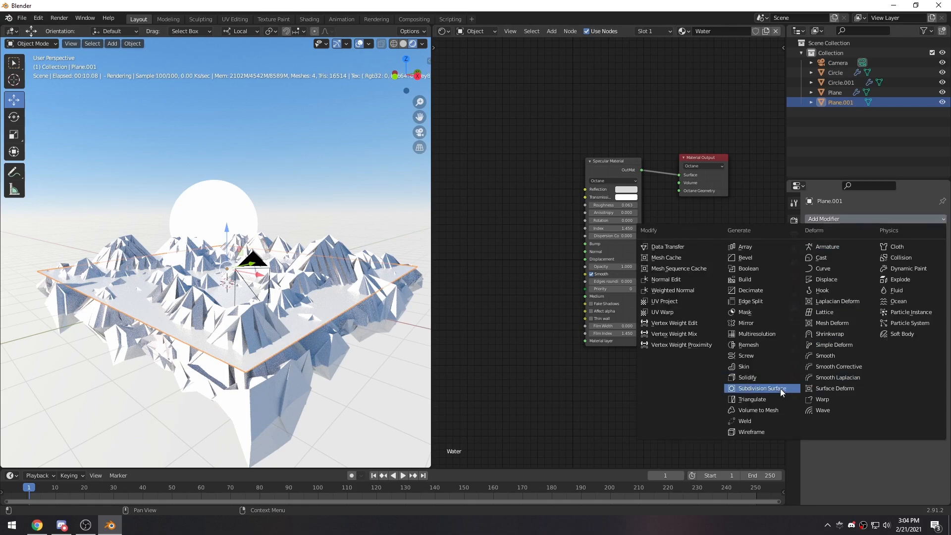
click(754, 378)
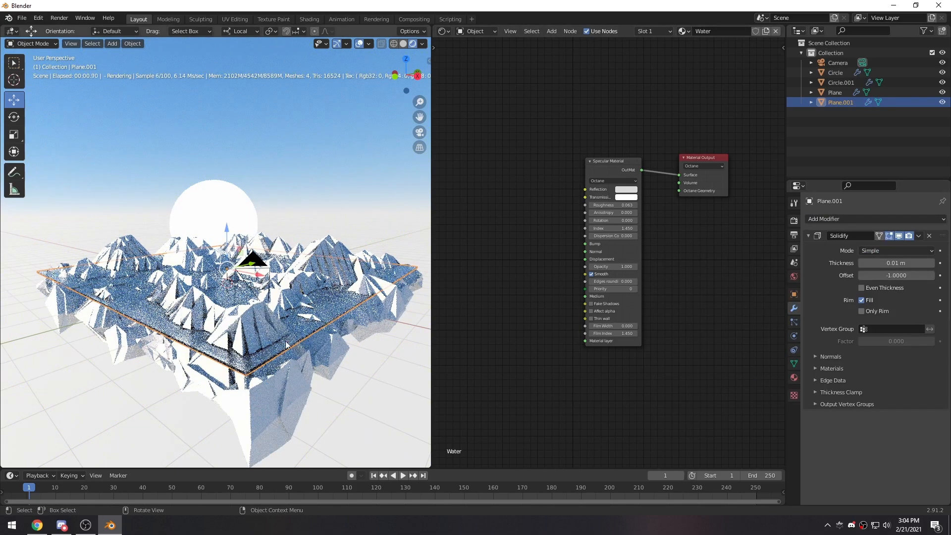
- Look through the camera and set the Roughness of Water's Specular Material to 0
click(369, 417)
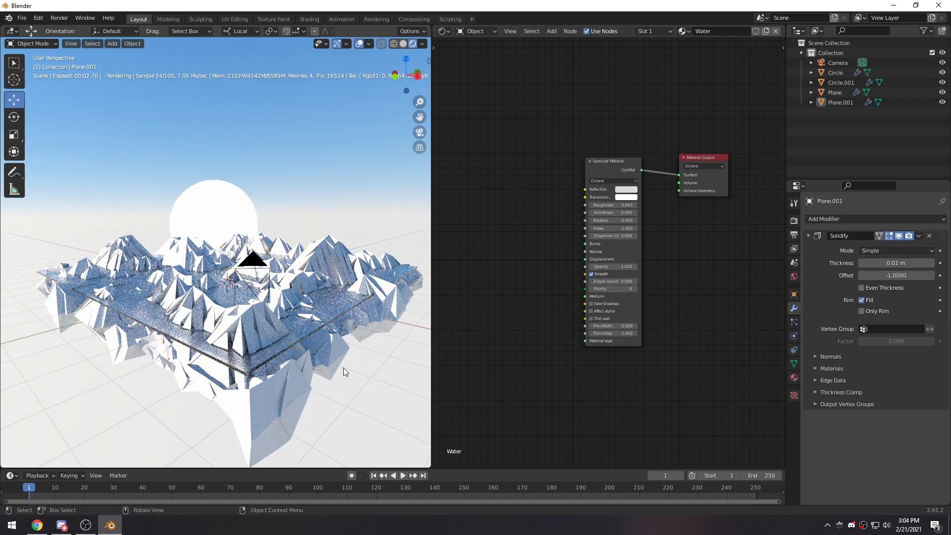
key(KP_0)
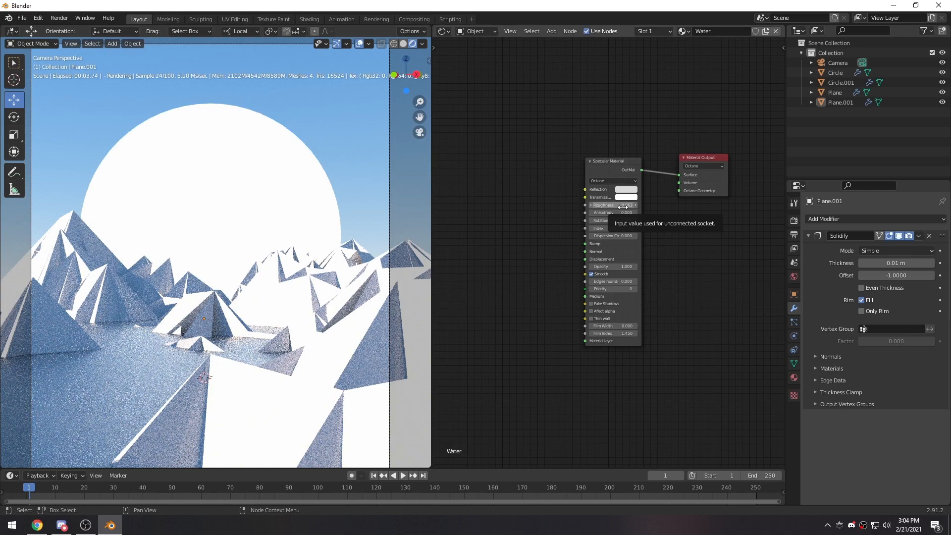
middle_drag(576, 213, 586, 195)
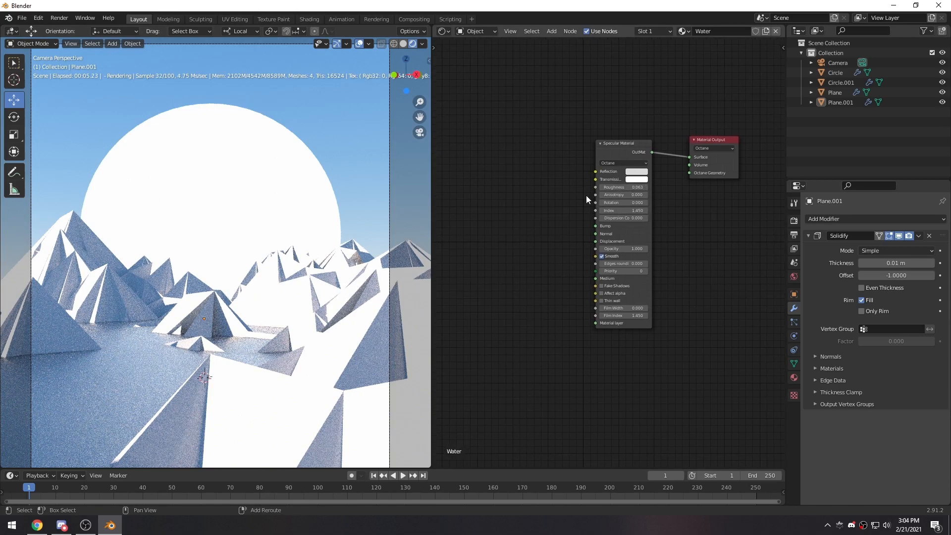
key(BackSpace)
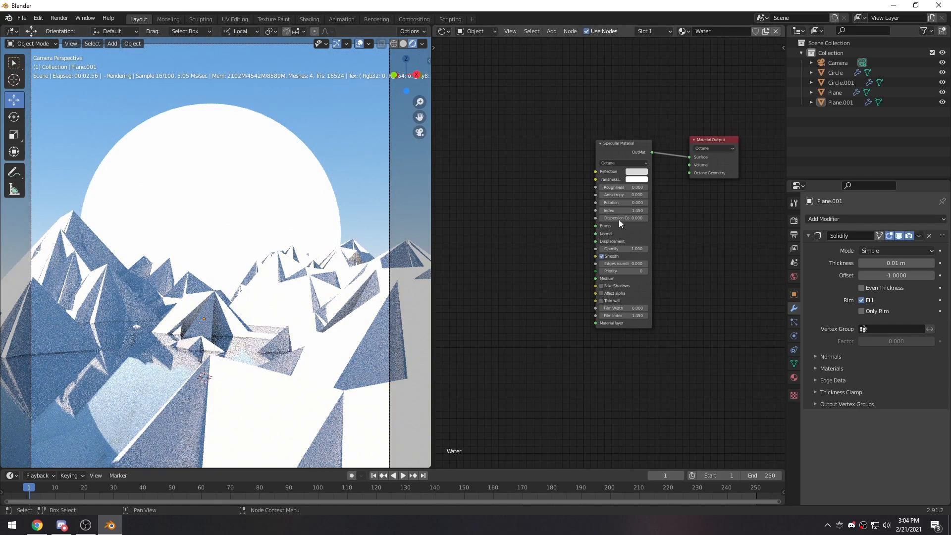
- Add a Noise Tex node to the Water material beside the Specular Material node
middle_drag(555, 240, 583, 249)
key(shift+a)
click(533, 200)
text(bum)
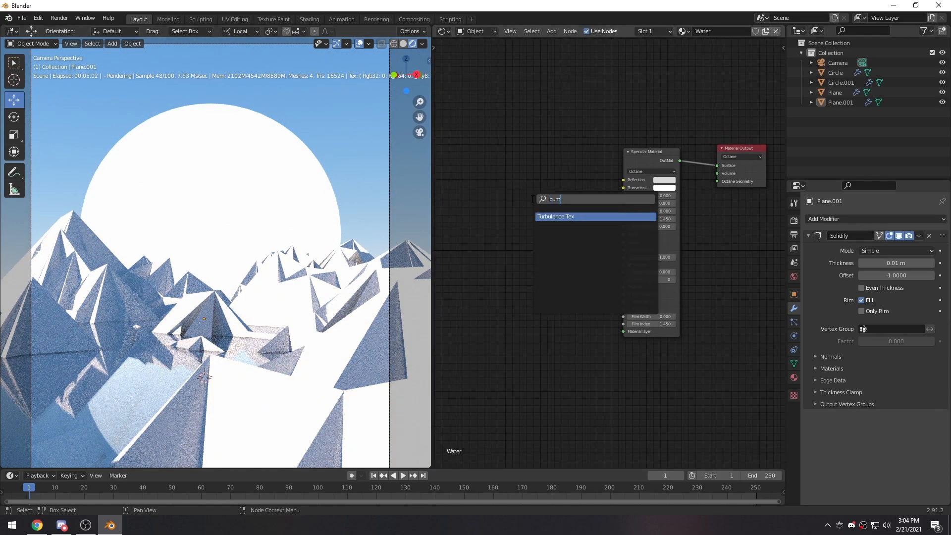
key(BackSpace)
text(noise)
key(Return)
click(533, 200)
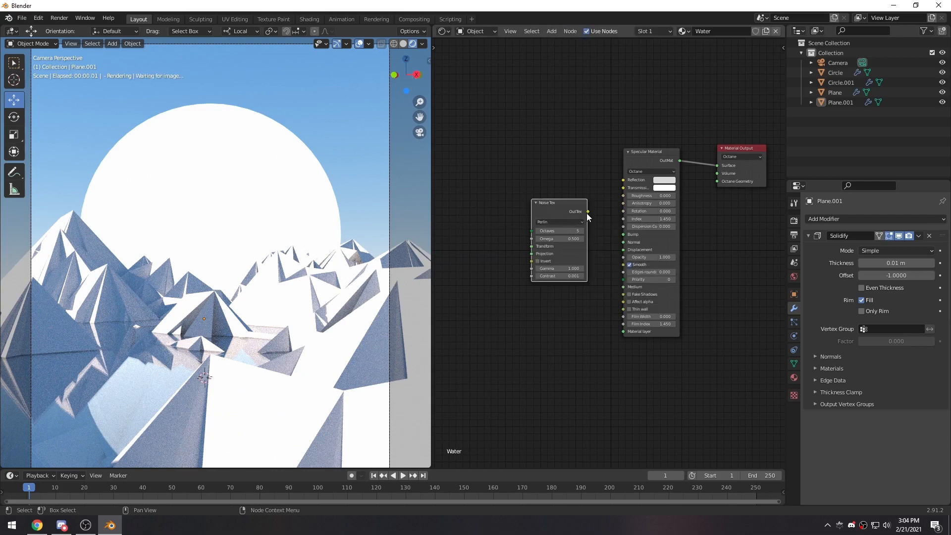
- Reposition the Noise Tex node and connect its OutTex to the Specular Material's Bump input
key(g)
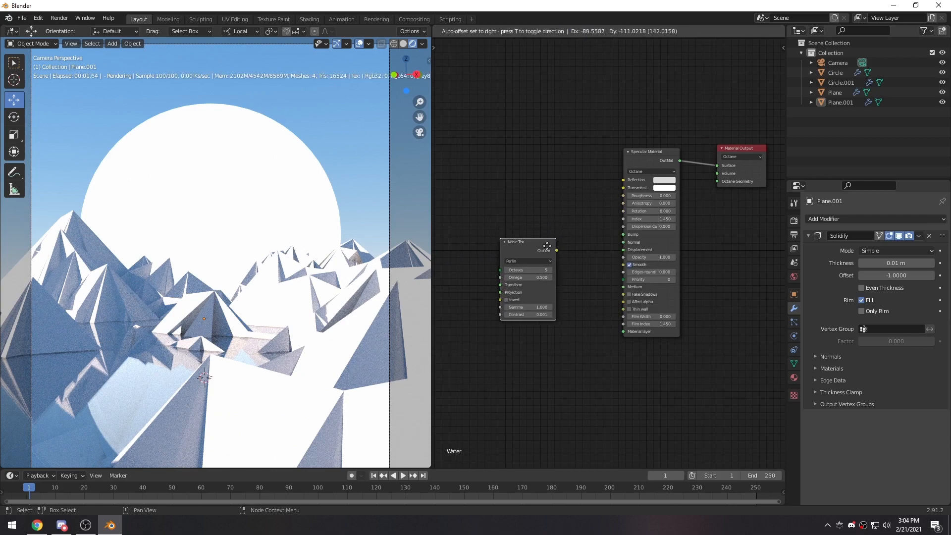
click(534, 238)
drag(543, 242, 615, 238)
drag(518, 235, 540, 236)
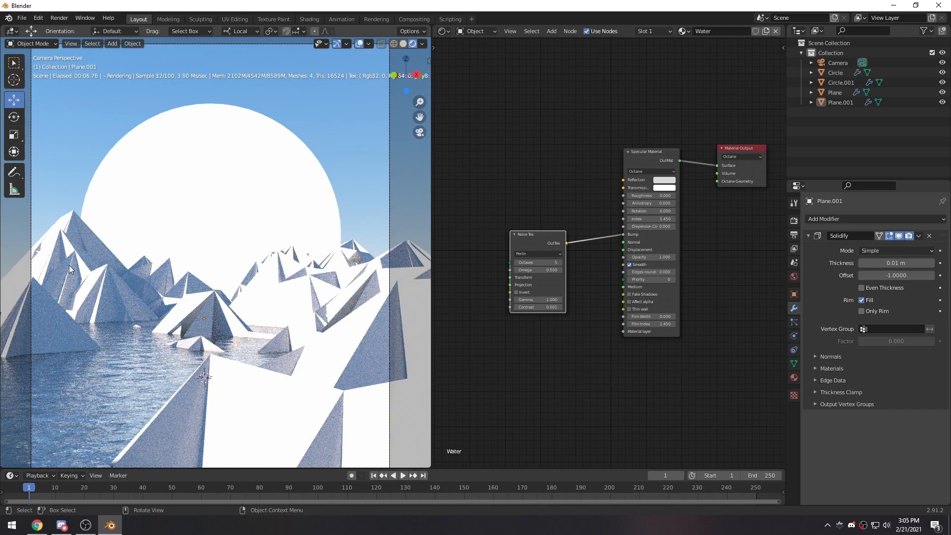
- Select the mountain terrain and give it a new material
click(82, 289)
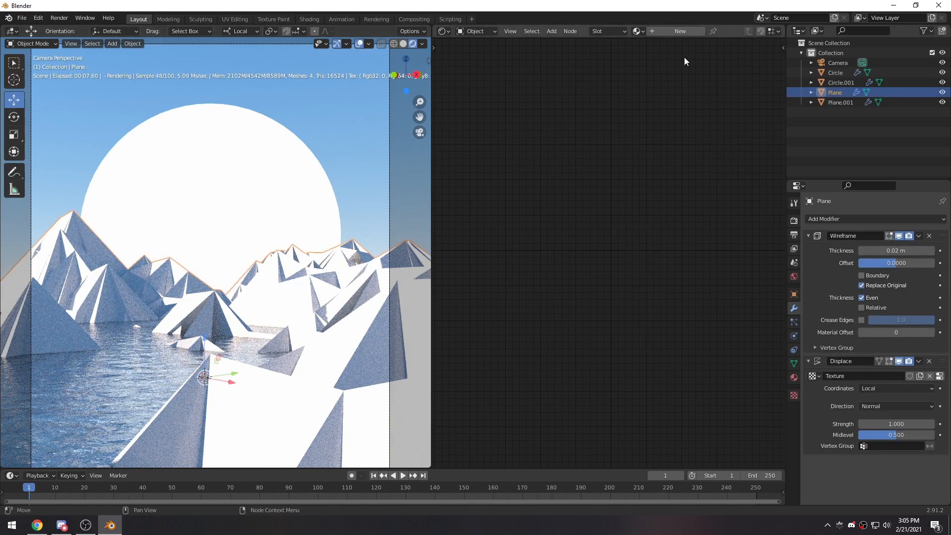
click(680, 32)
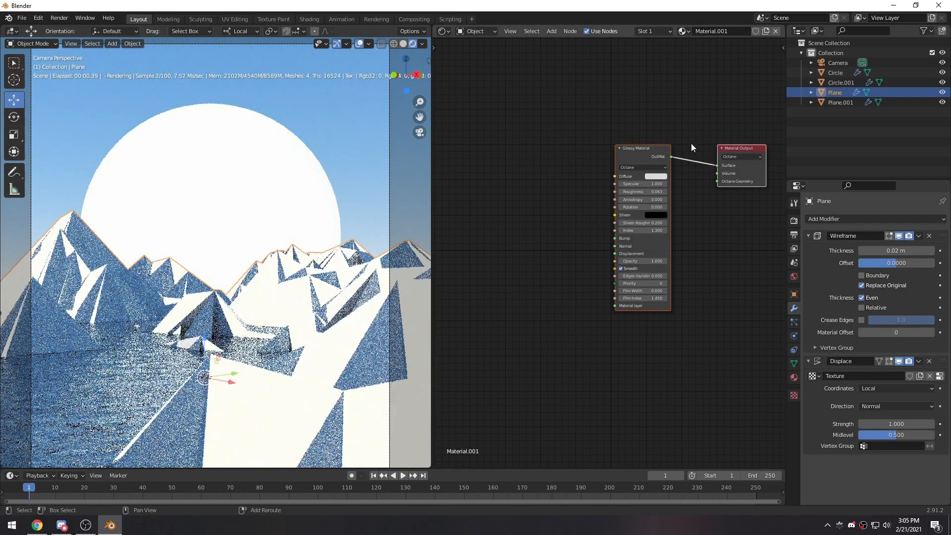
click(579, 126)
click(607, 153)
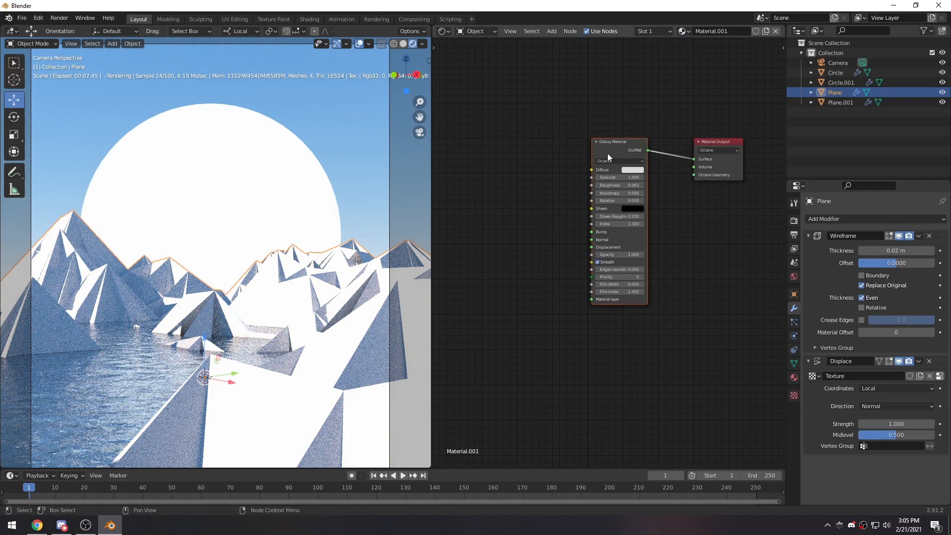
- Replace the mountains' Glossy Material node with a Metal Material connected to the Material Output's Surface input
key(x)
key(shift+a)
click(607, 153)
text(meta)
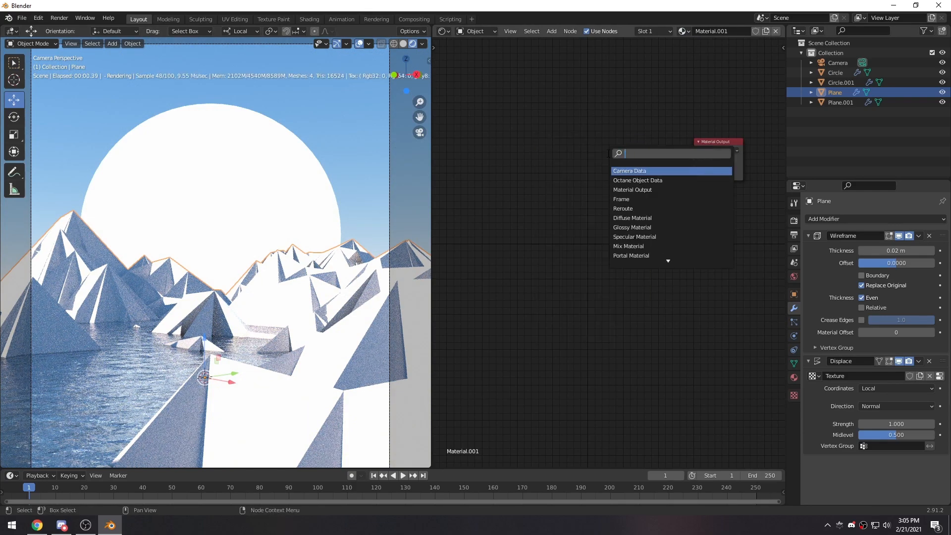
key(Return)
click(595, 145)
mouse_move(652, 156)
mouse_down()
mouse_move(694, 159)
mouse_move(649, 156)
mouse_move(668, 151)
mouse_up()
- Set the Metal Material's Roughness to 0.1 and deselect the mountains
click(675, 202)
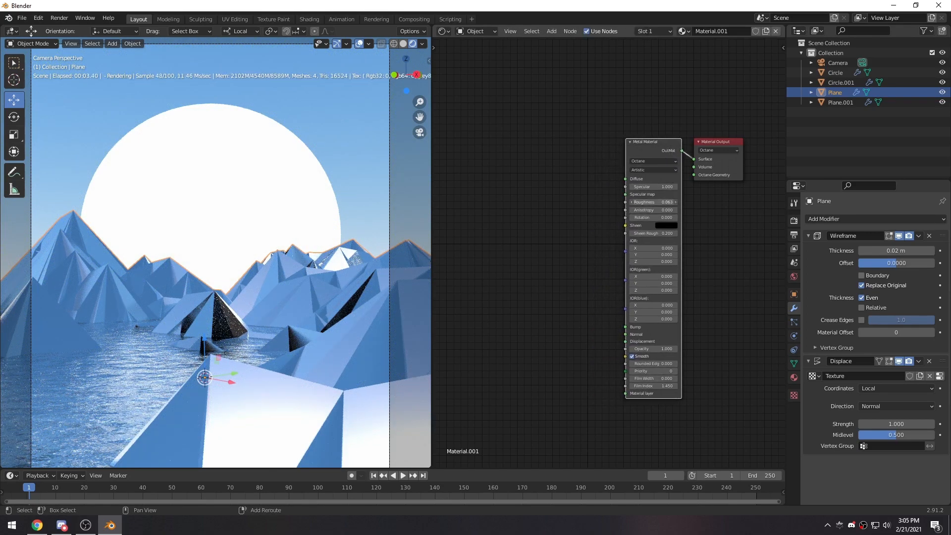
double_click(675, 202)
text(.1)
key(Return)
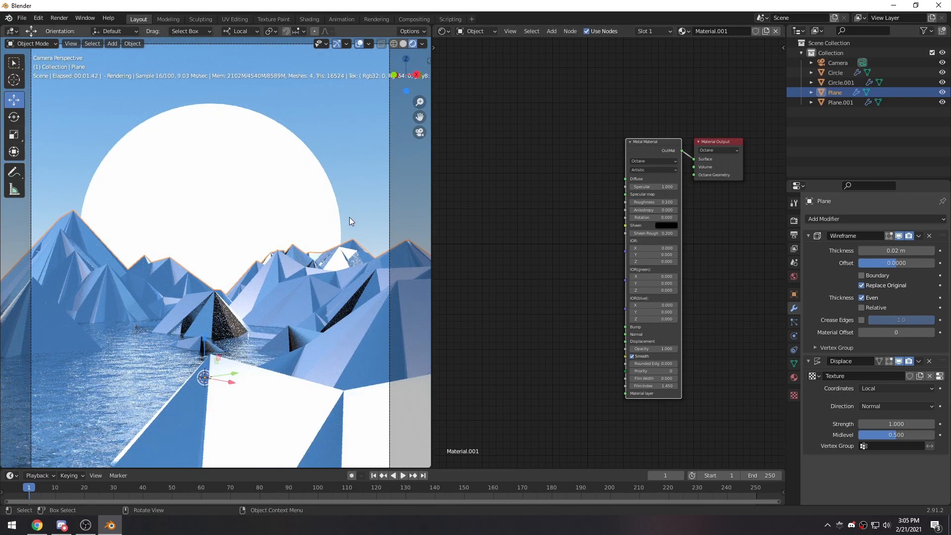
click(361, 142)
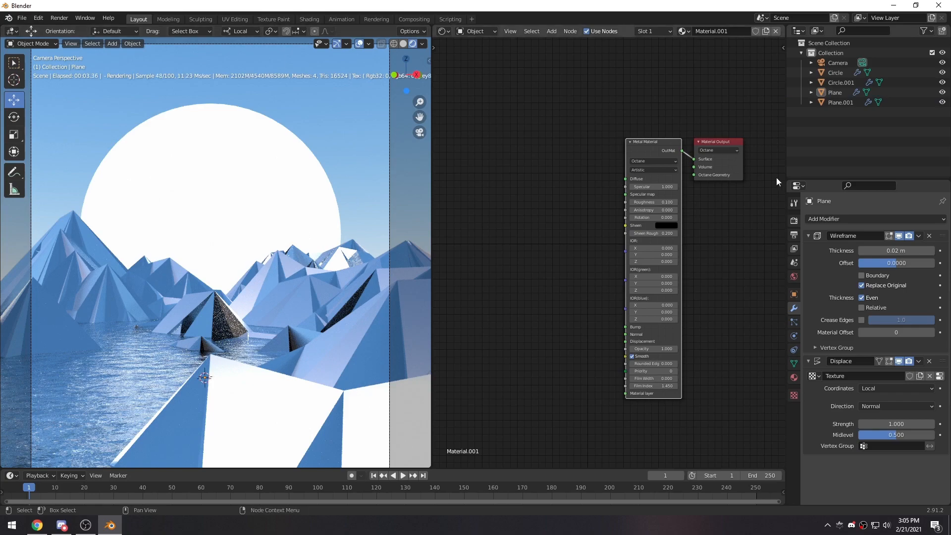
- Set the Power of the world's Octane daylight environment to 0
click(795, 278)
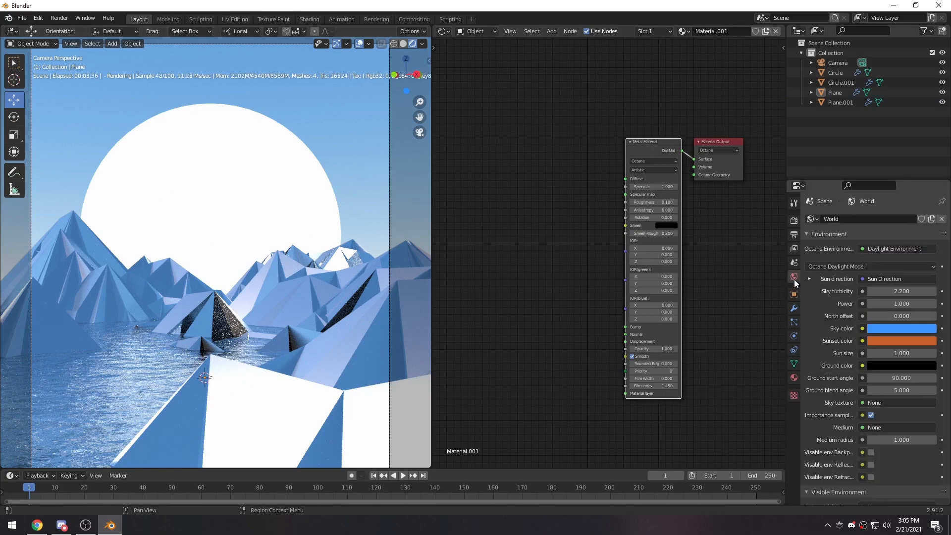
click(911, 305)
text(0)
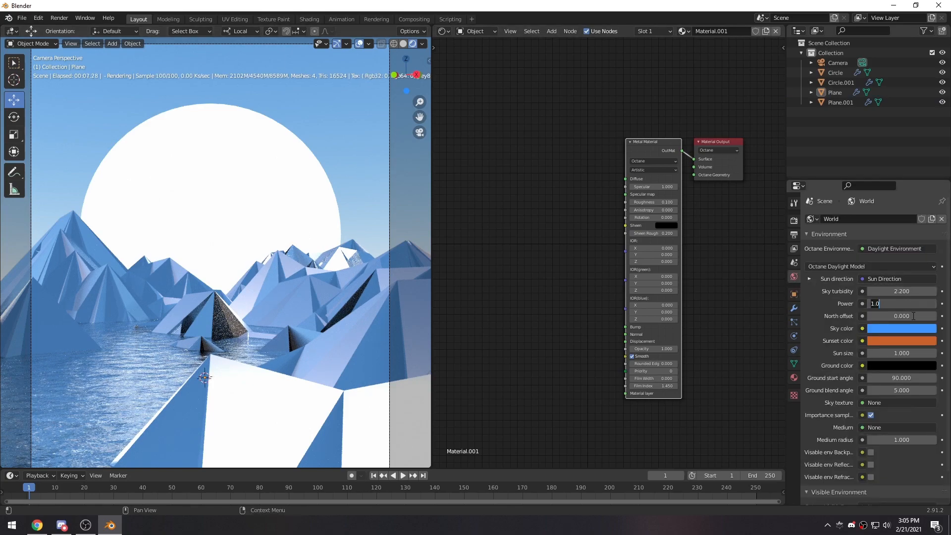
key(Return)
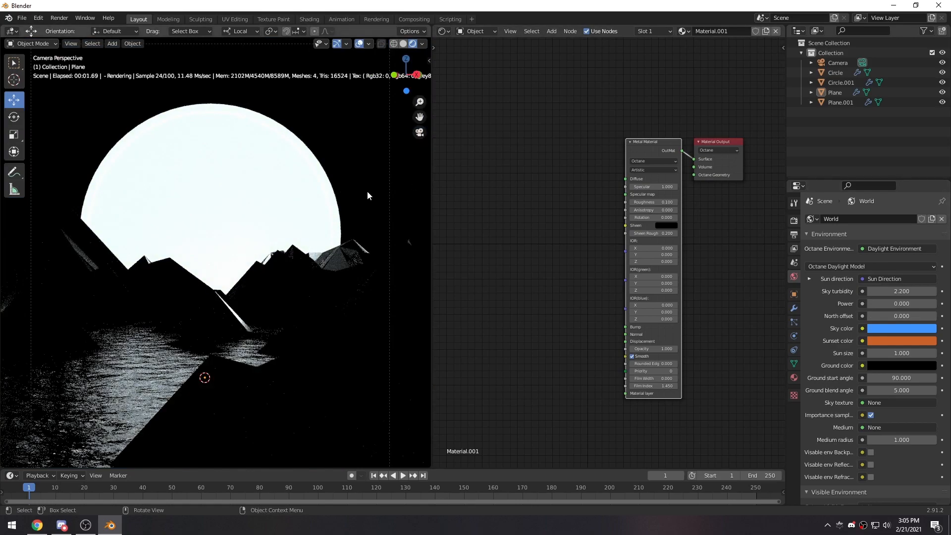
- Set the camera's Octane depth of field to focus on Circle instead of autofocus, and increase its Aperture
click(837, 63)
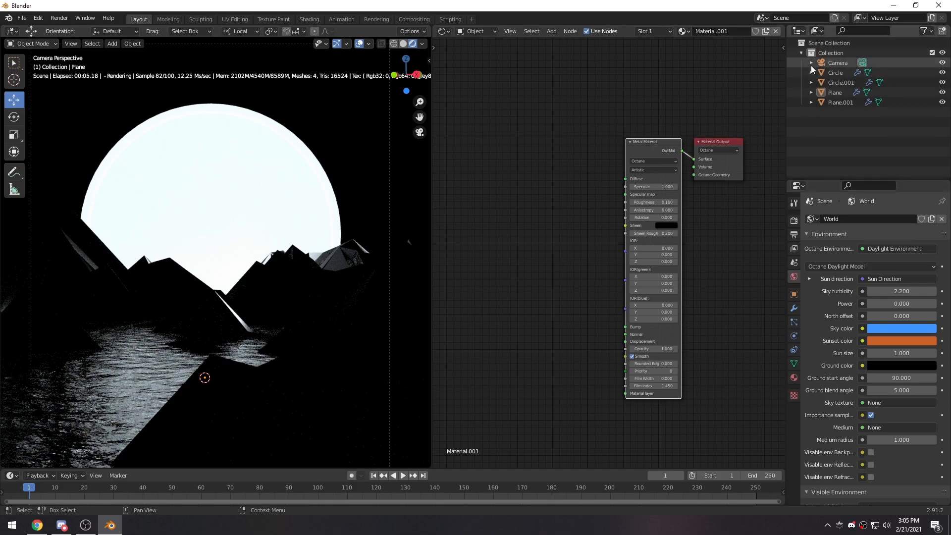
click(794, 337)
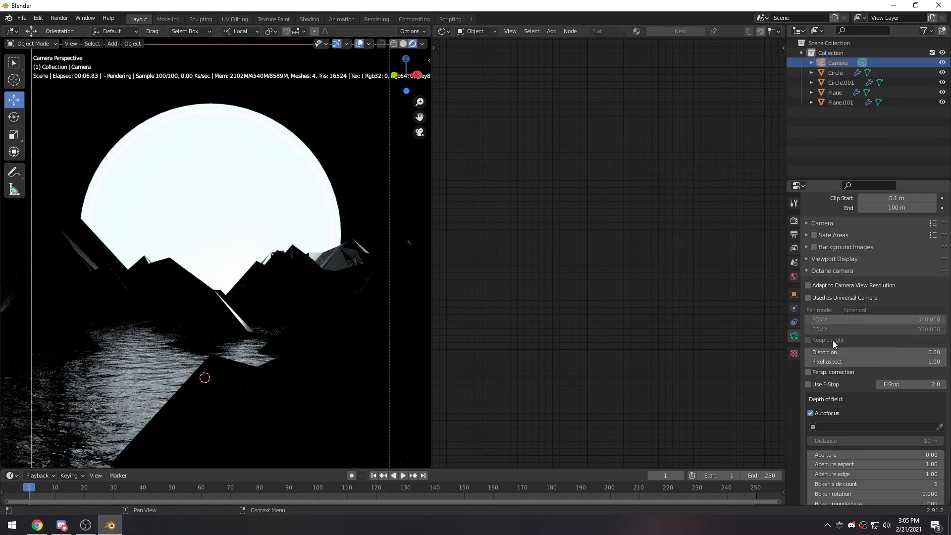
scroll(836, 345, down, 4)
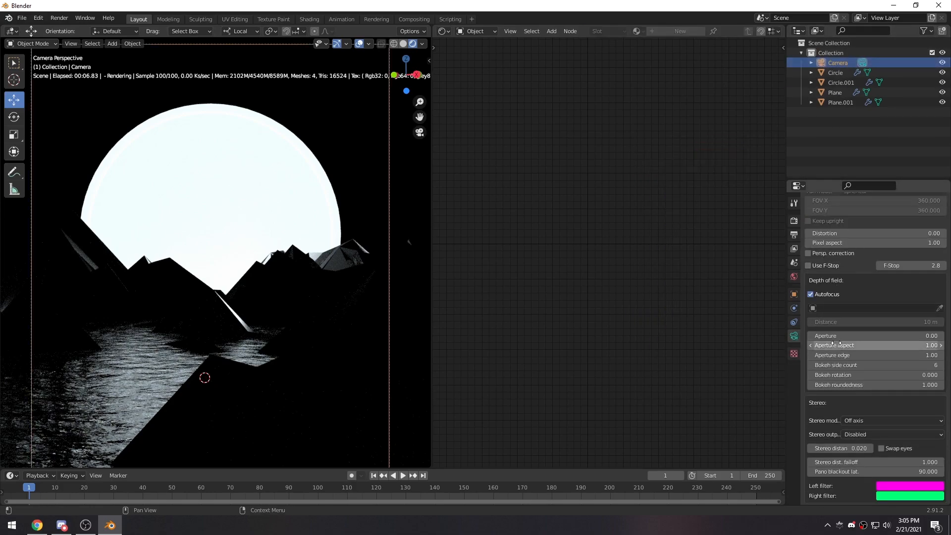
click(811, 295)
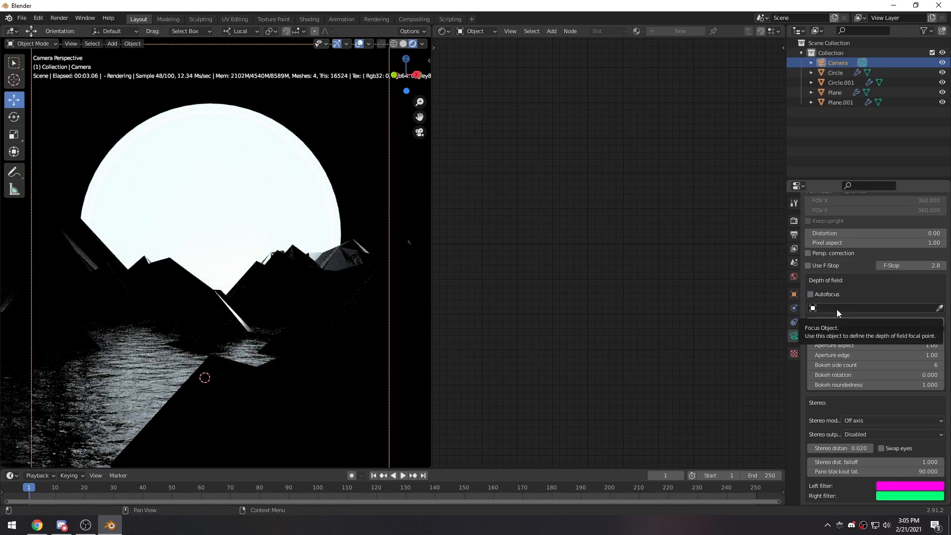
click(940, 308)
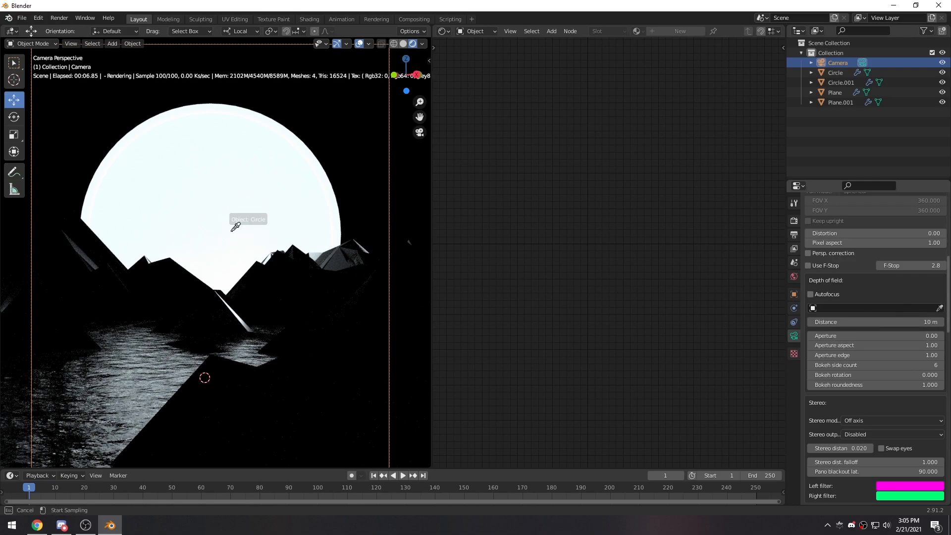
click(206, 197)
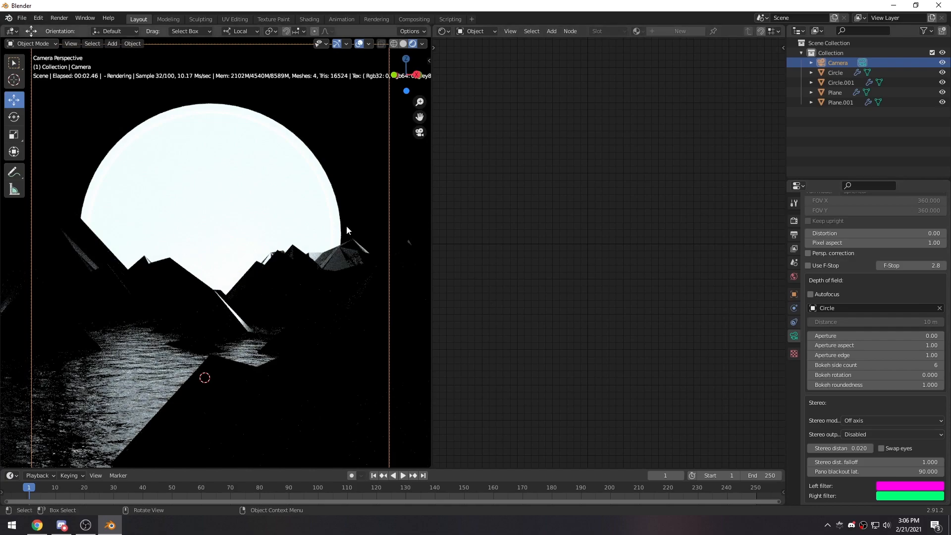
drag(844, 336, 873, 336)
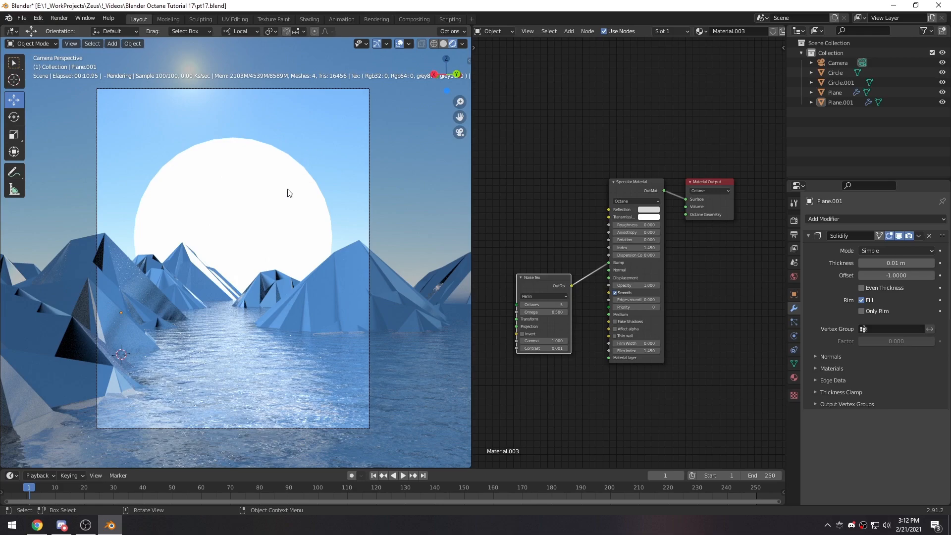
- Select the smaller glowing circle and add a Subdivision Surface modifier to it
middle_drag(276, 196, 218, 269)
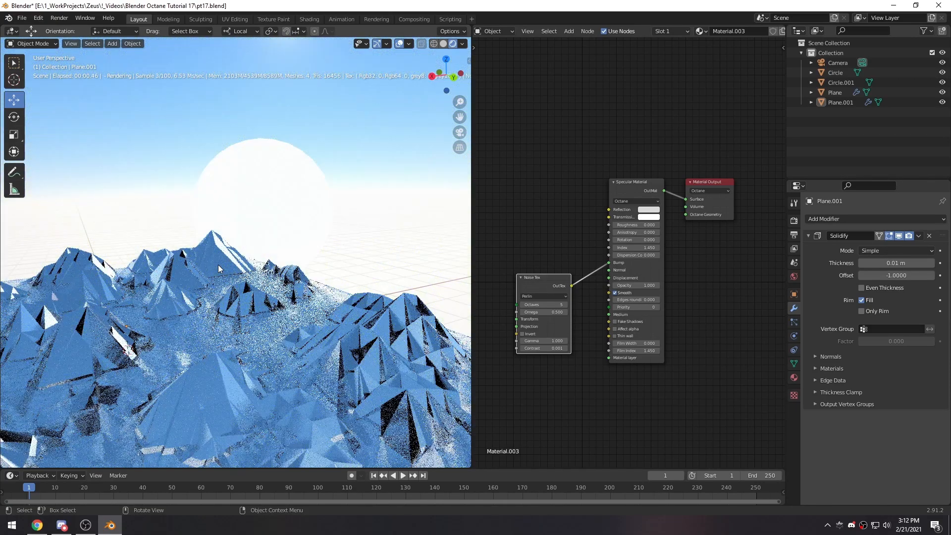
key(KP_0)
click(227, 206)
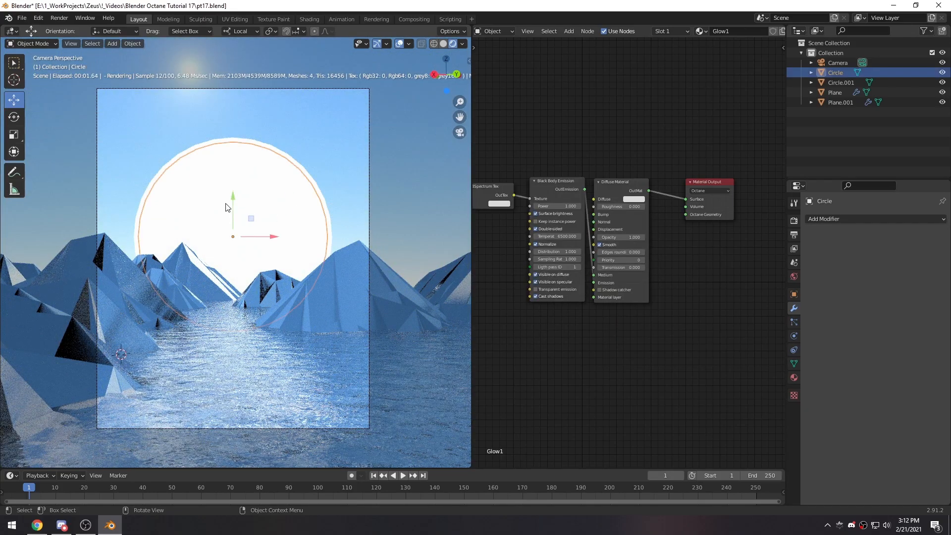
click(831, 221)
click(754, 388)
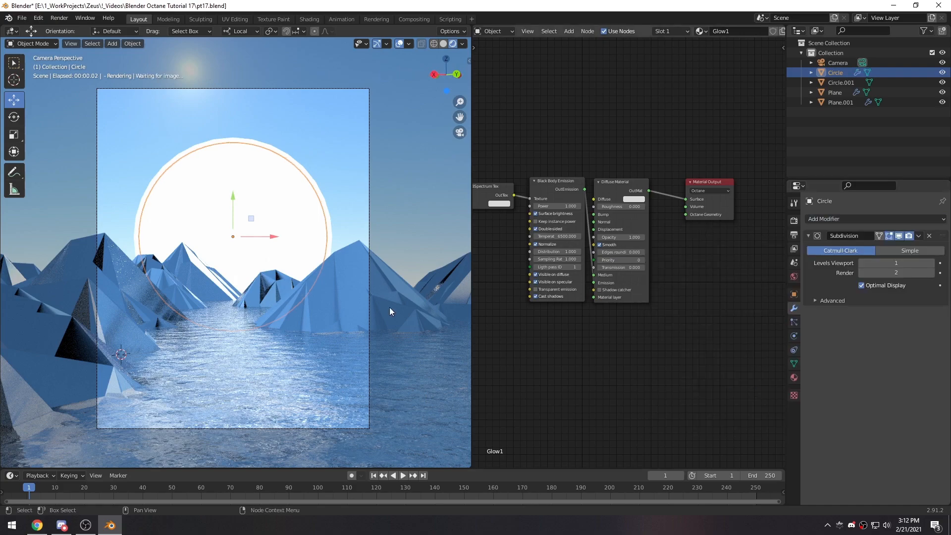
- Add a Subdivision Surface modifier to the larger circle, Circle.001, and save the file
click(312, 180)
click(848, 219)
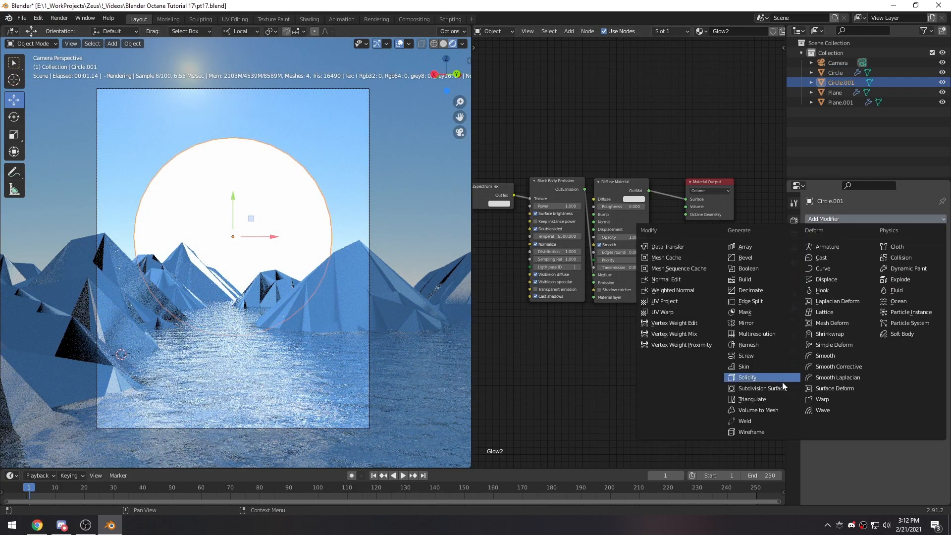
click(757, 388)
click(268, 223)
key(ctrl+s)
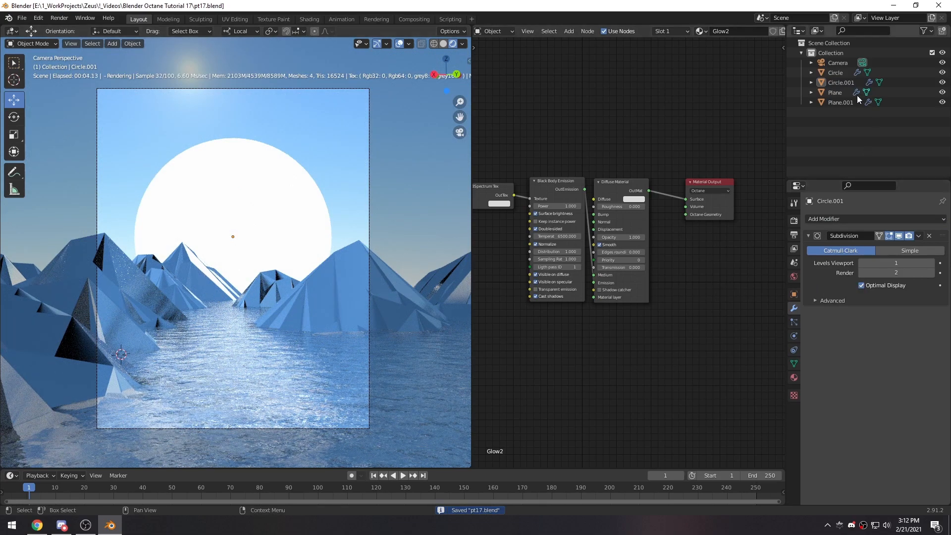
- Turn off the daylight illumination by setting the world environment's Power to 0
click(794, 277)
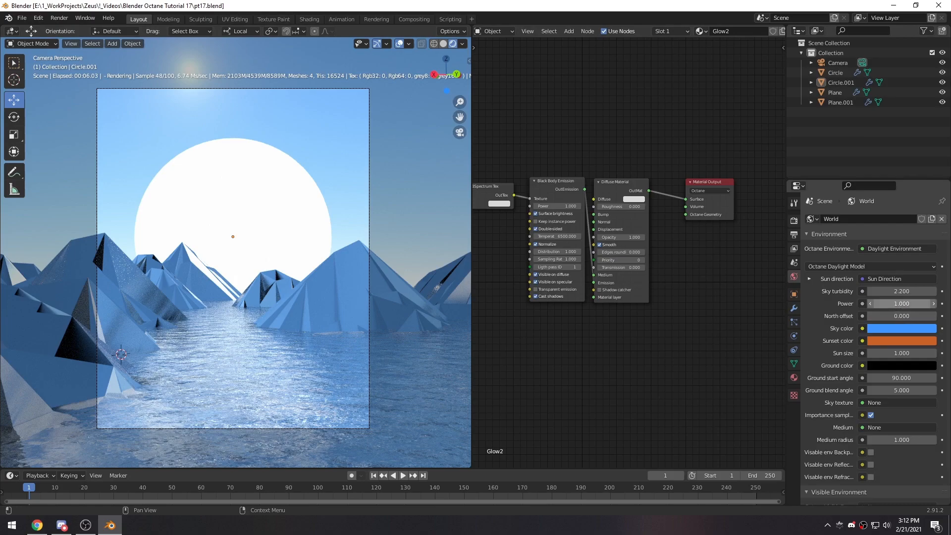
text(0)
key(Return)
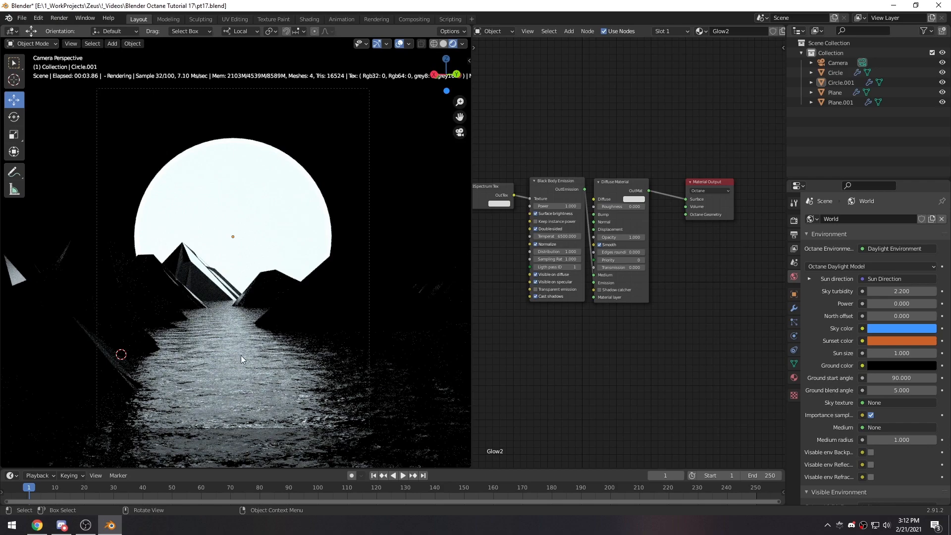
- Set the smaller circle's Glow1 emission color to red-orange with hue 0.044 and saturation 1.000 in the RGB spectrum node
click(285, 210)
middle_drag(540, 253, 580, 287)
scroll(614, 244, up, 3)
click(567, 233)
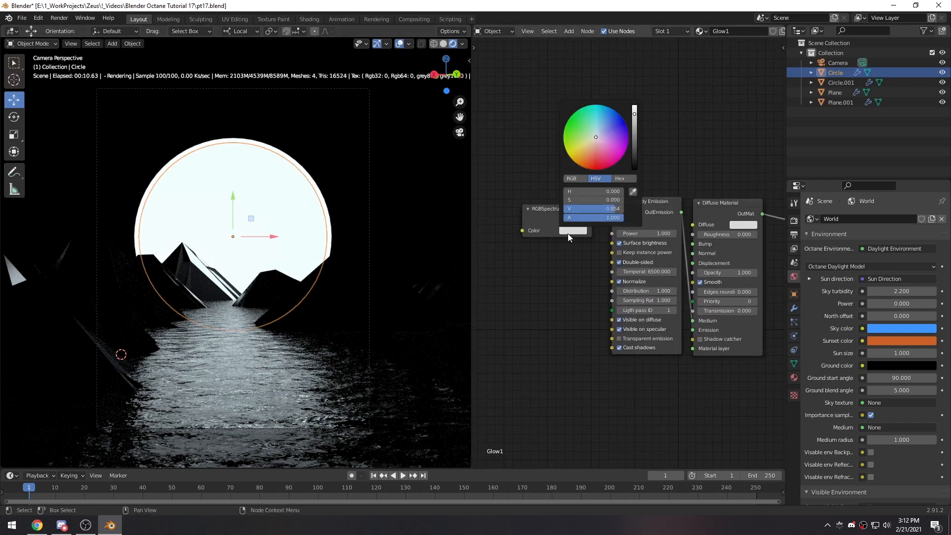
click(590, 163)
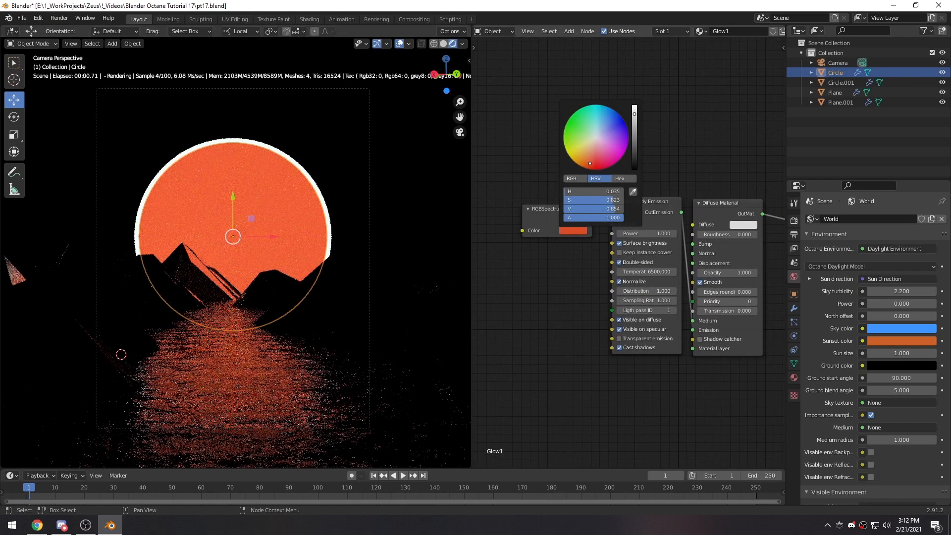
drag(590, 163, 588, 169)
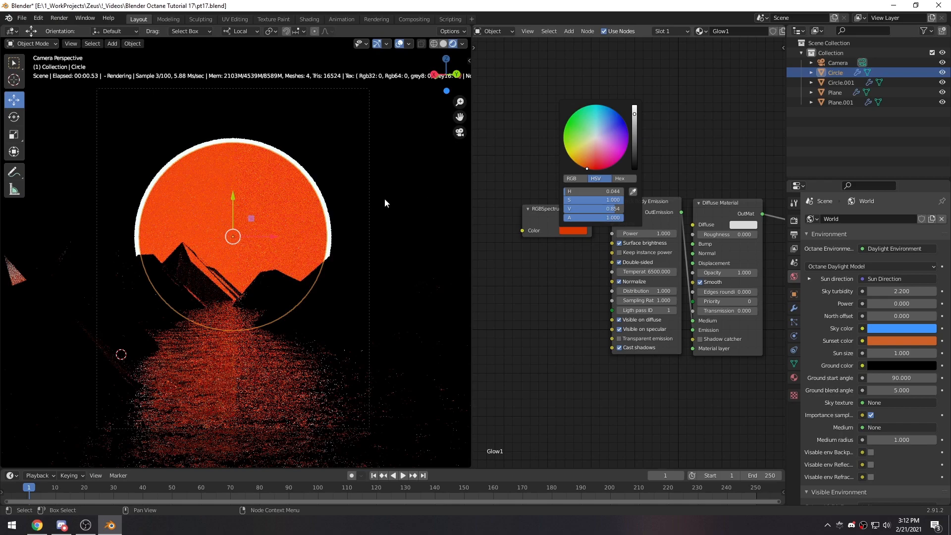
- Slightly desaturate the smaller circle's Glow1 emission color to a lighter red-orange
click(334, 147)
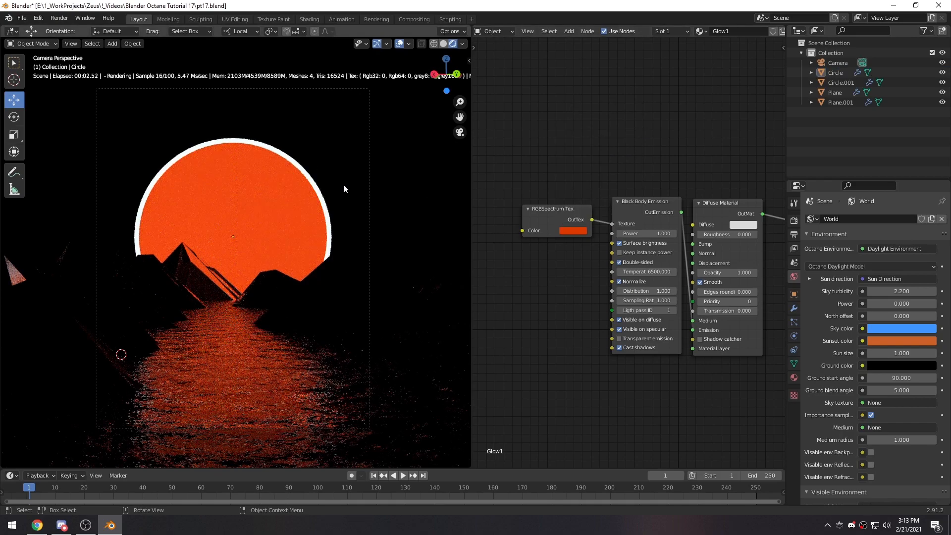
scroll(344, 188, up, 2)
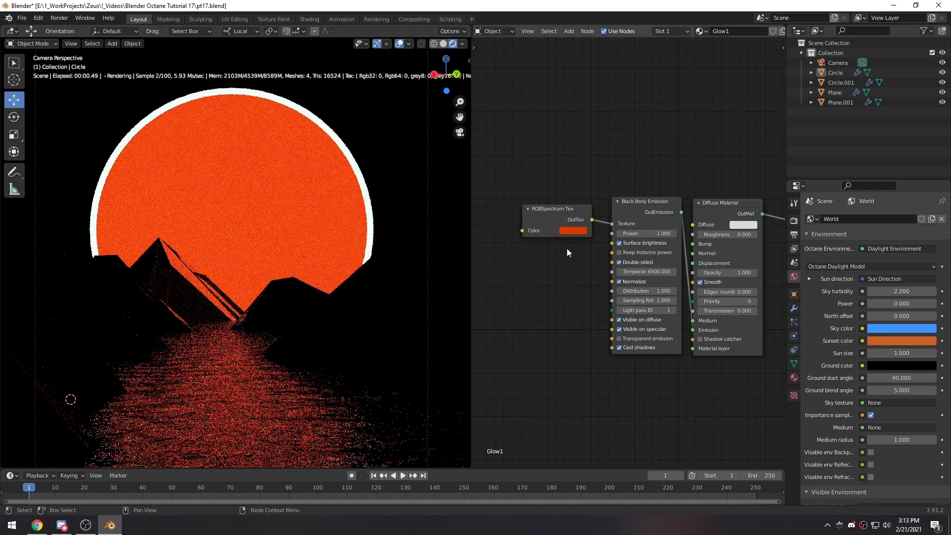
click(572, 230)
drag(587, 167, 593, 151)
- Select the larger circle and set its Glow2 emission color to a pale salmon pink in the RGB spectrum node
click(353, 165)
click(572, 230)
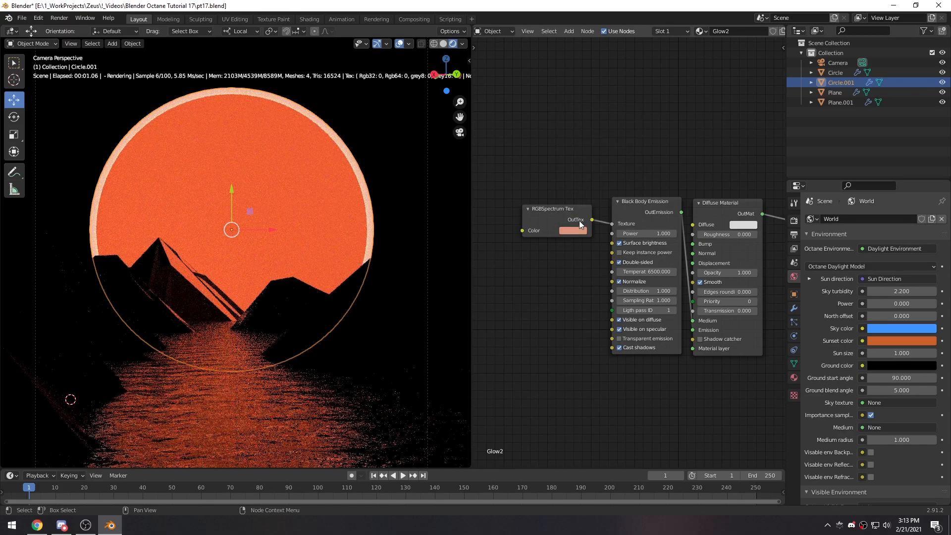
click(567, 230)
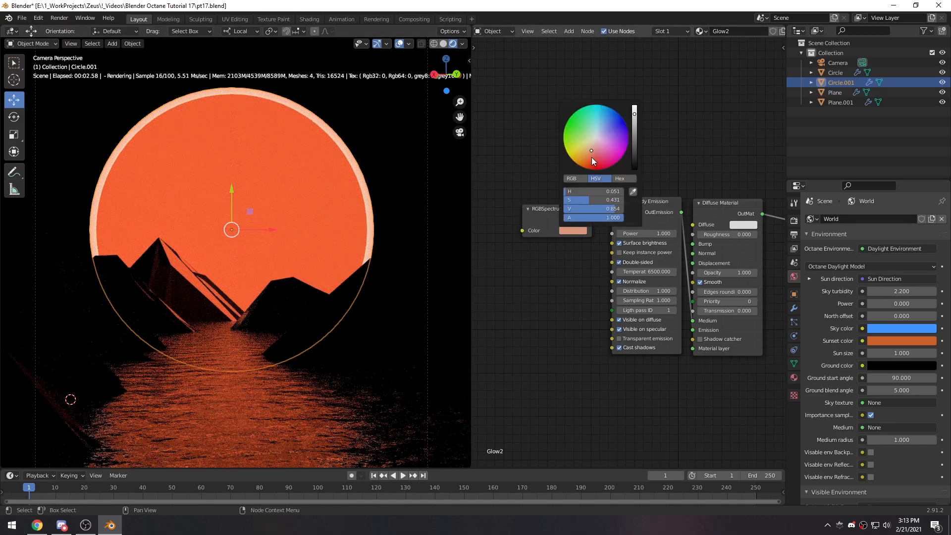
drag(592, 150, 594, 151)
click(379, 156)
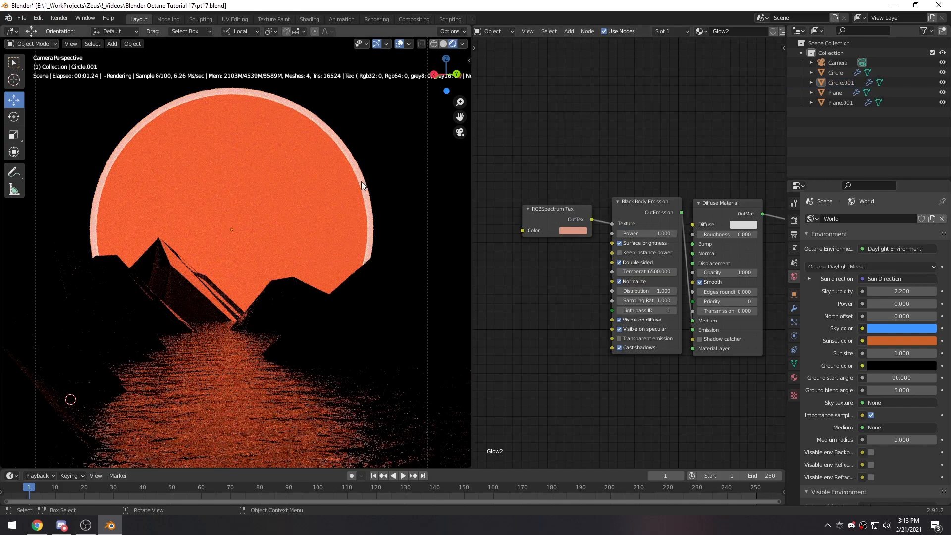
- Scale the larger circle, Circle.001, down slightly to make the pale rim around the smaller circle thinner
click(362, 181)
key(s)
click(365, 182)
click(365, 184)
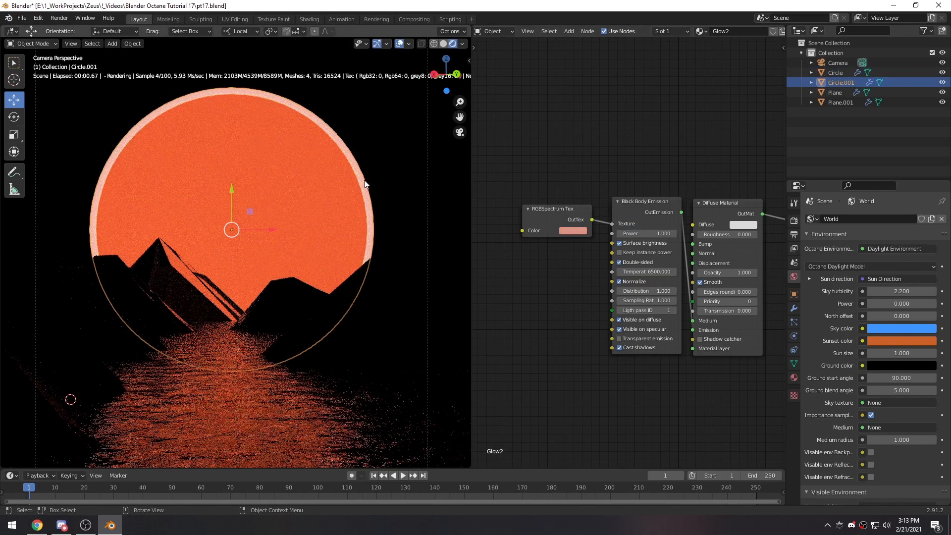
key(s)
click(299, 236)
scroll(300, 236, up, 6)
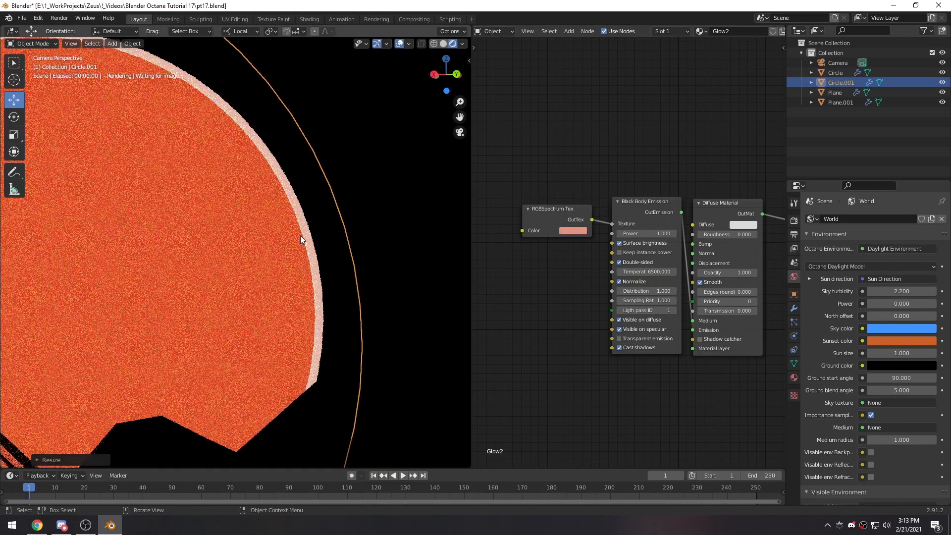
- Duplicate the larger circle and scale the copy up slightly to form a second outer rim
key(shift+d)
key(s)
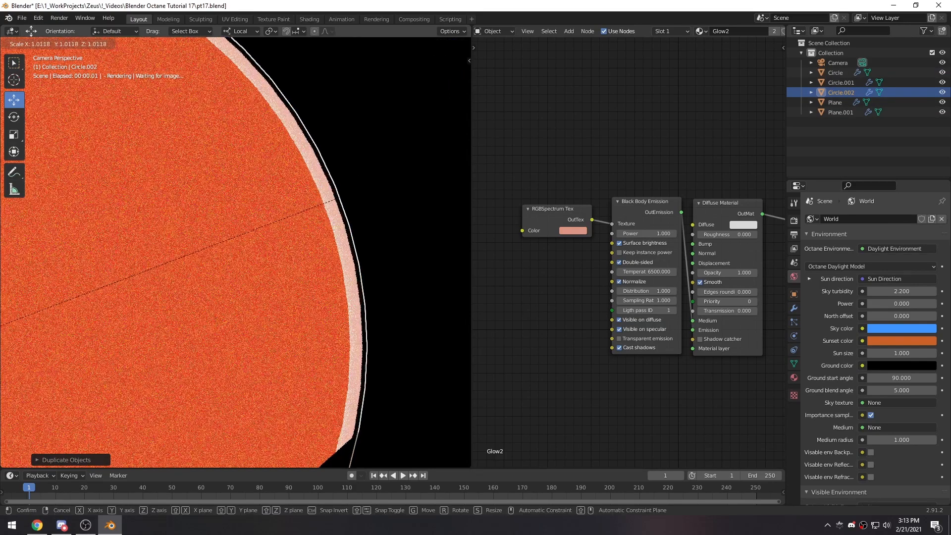
click(356, 197)
- Move the duplicated circle, Circle.002, back behind the other two circles and check it through the camera
middle_drag(356, 197, 288, 214)
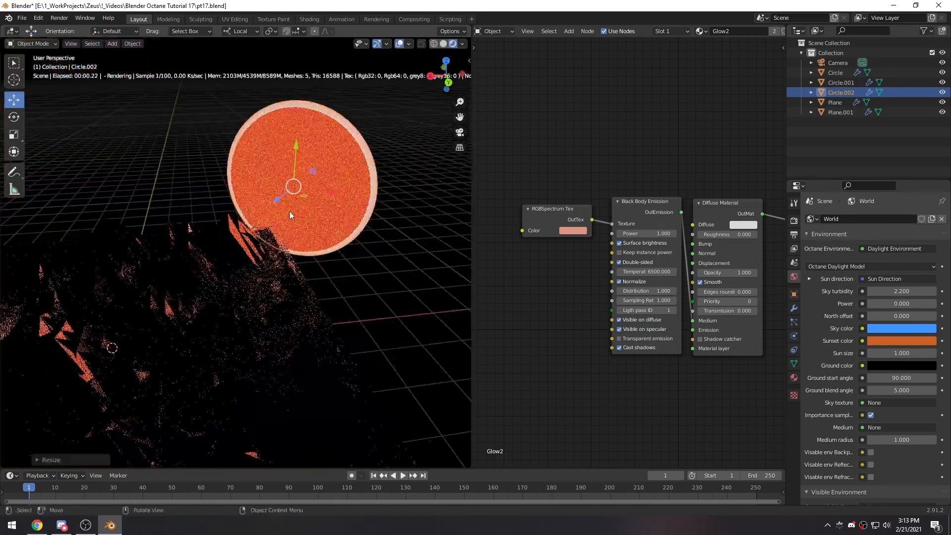
drag(280, 200, 282, 198)
middle_drag(411, 226, 422, 225)
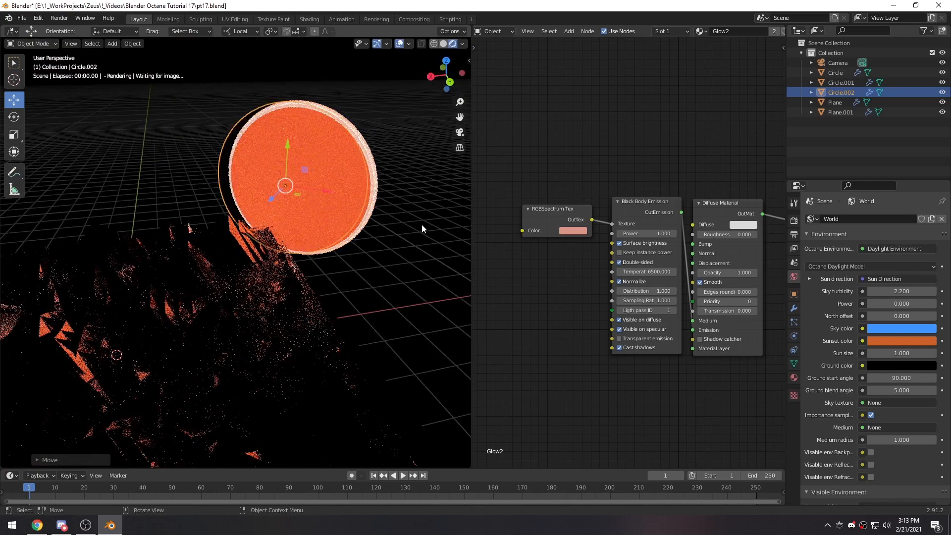
key(KP_0)
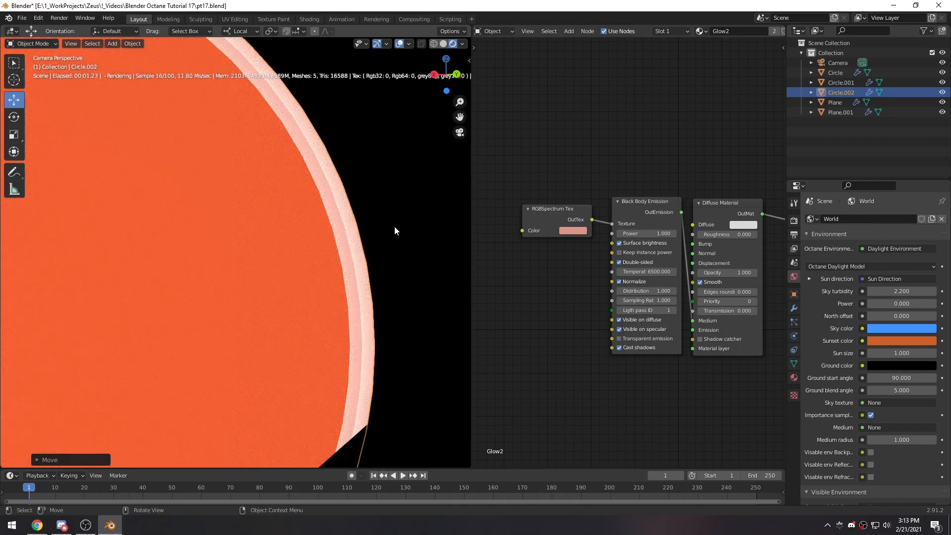
scroll(671, 31, down, 2)
- Make the duplicated circle's Glow2 material a separate copy and name it Glow3
click(737, 31)
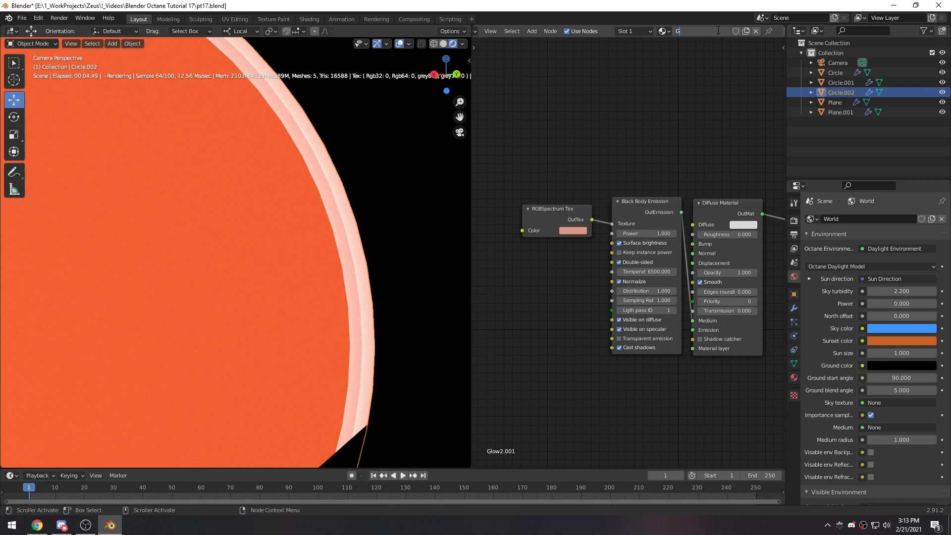
text(3)
key(Return)
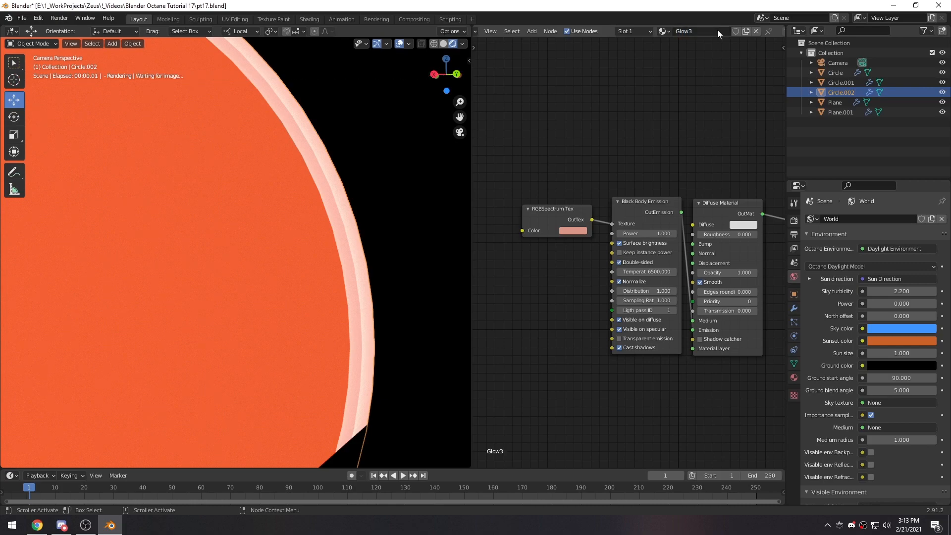
- Set the Glow3 emission color to white with saturation 0.000 in the RGB spectrum node
click(575, 231)
drag(593, 200, 442, 210)
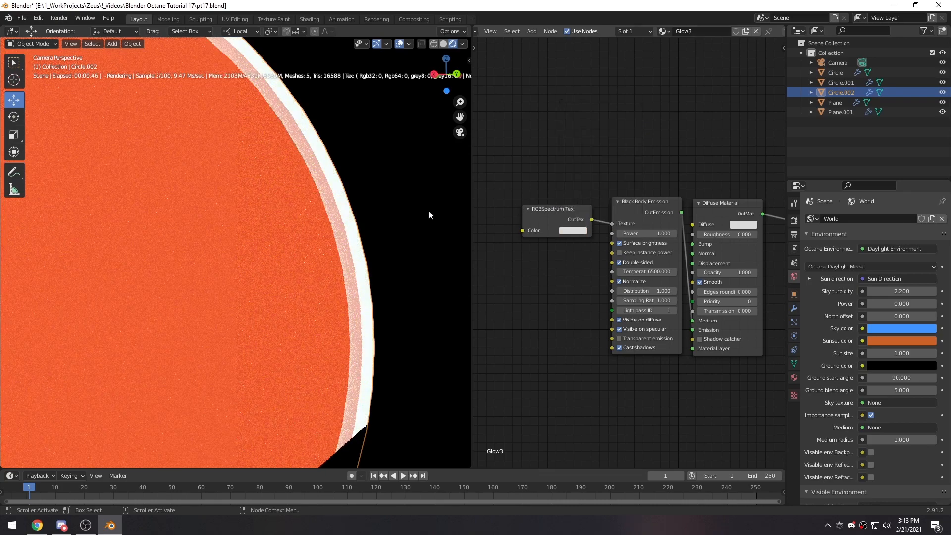
click(573, 232)
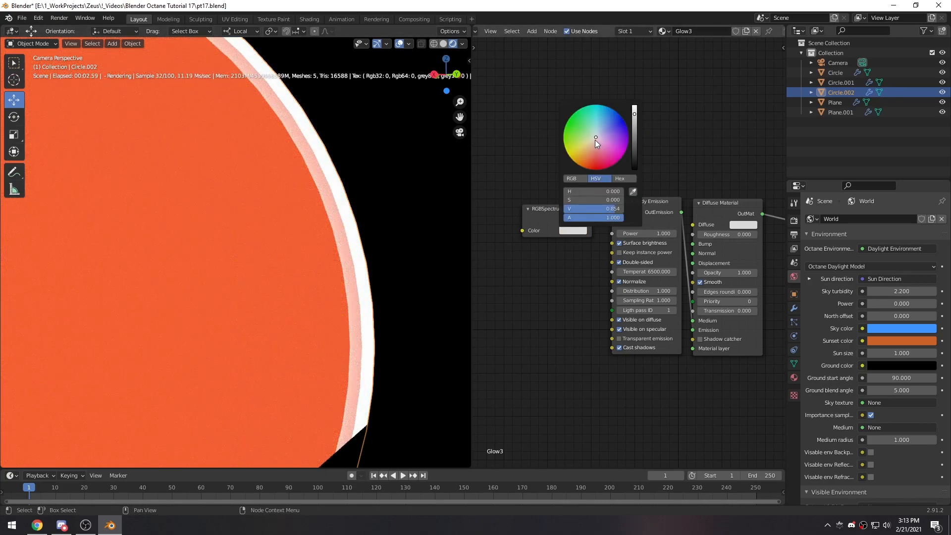
click(381, 232)
scroll(381, 232, down, 5)
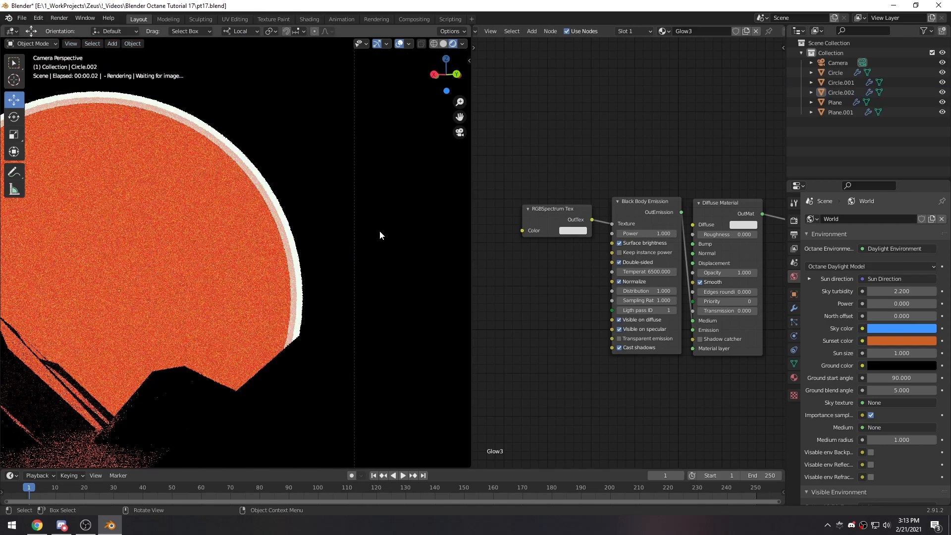
shift+middle_drag(261, 236, 355, 212)
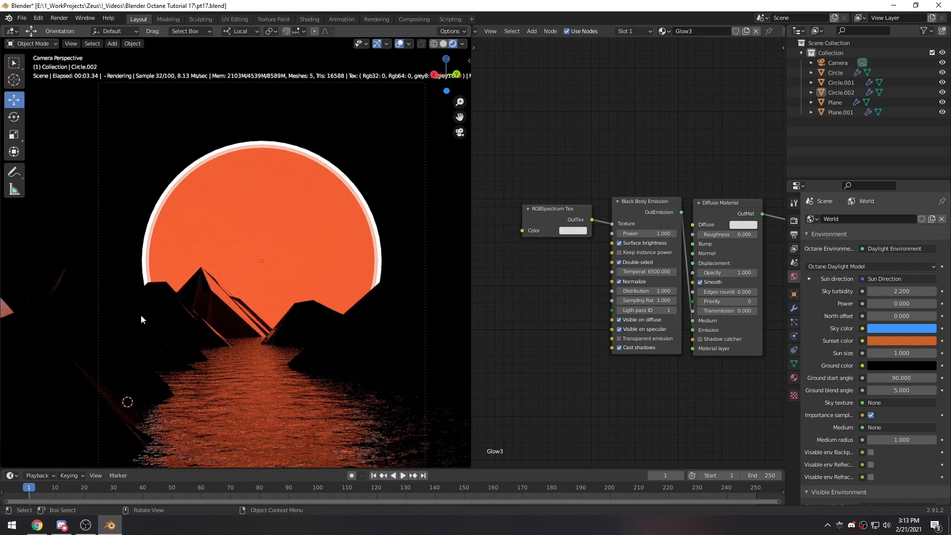
- Add an area light to the scene and raise it above the mountain terrain
click(794, 235)
click(795, 221)
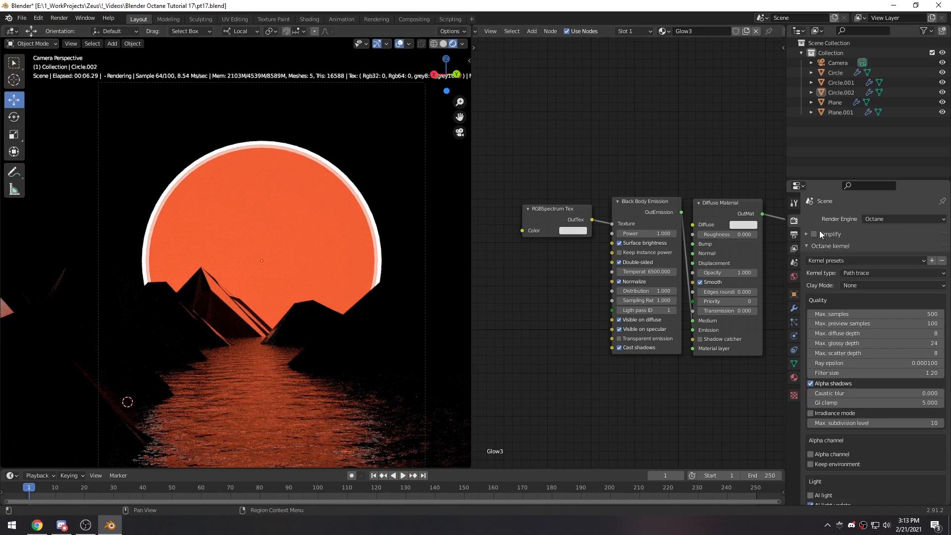
middle_drag(207, 357, 299, 353)
click(254, 301)
middle_drag(254, 302, 254, 329)
click(219, 246)
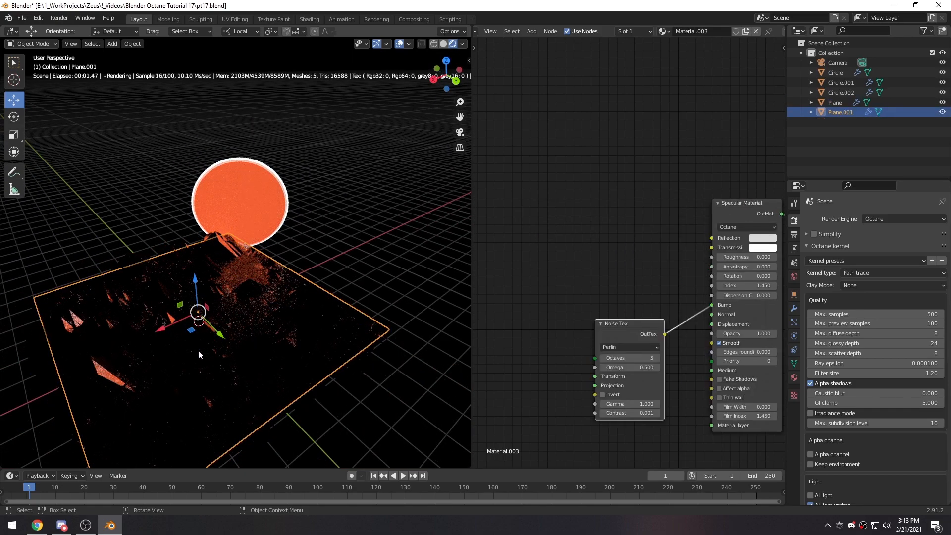
click(213, 251)
key(shift+a)
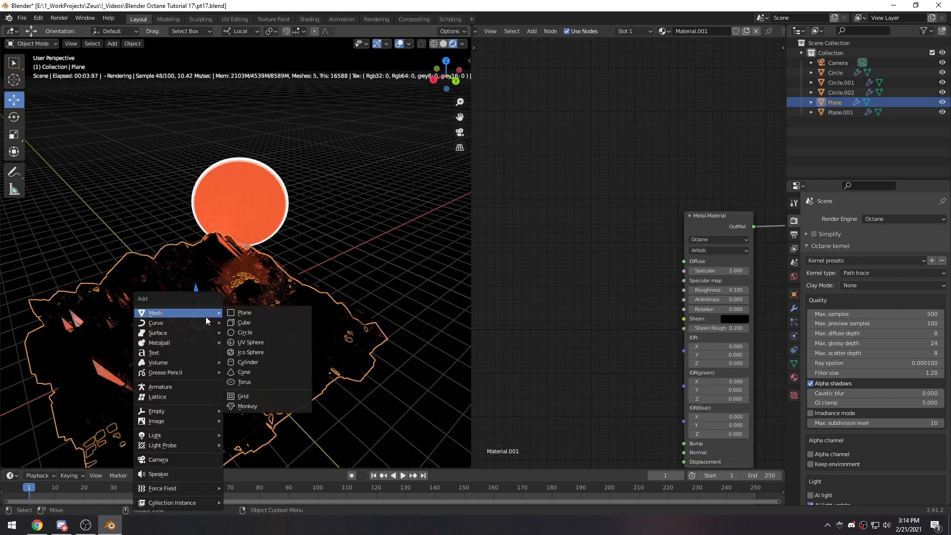
mouse_move(167, 439)
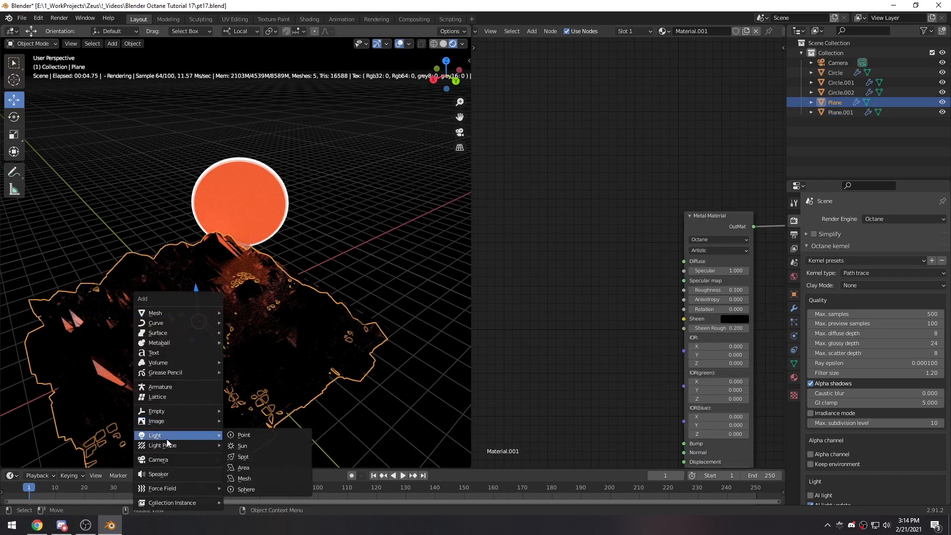
click(258, 468)
drag(196, 289, 190, 219)
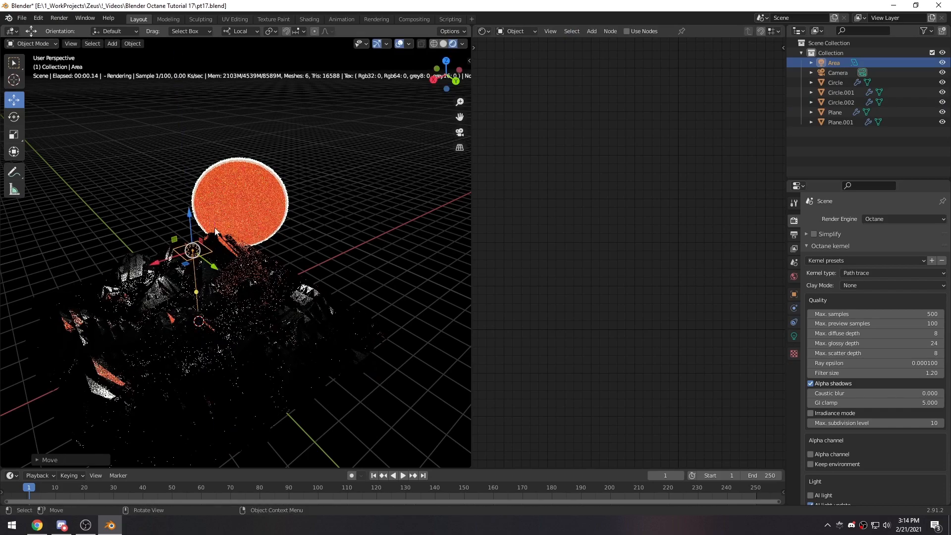
- Add a Damped Track constraint to the area light, targeting the mountain Plane with -Z as the track axis
click(794, 322)
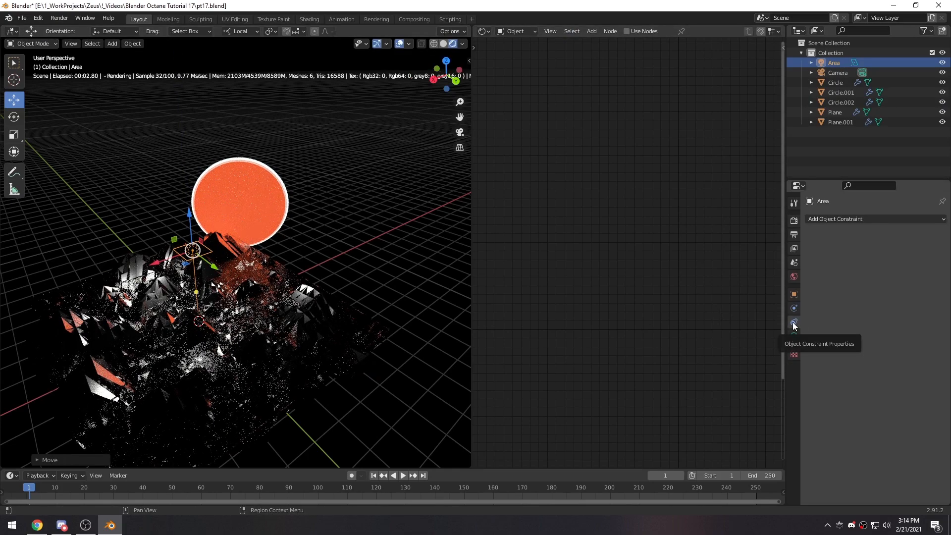
click(837, 219)
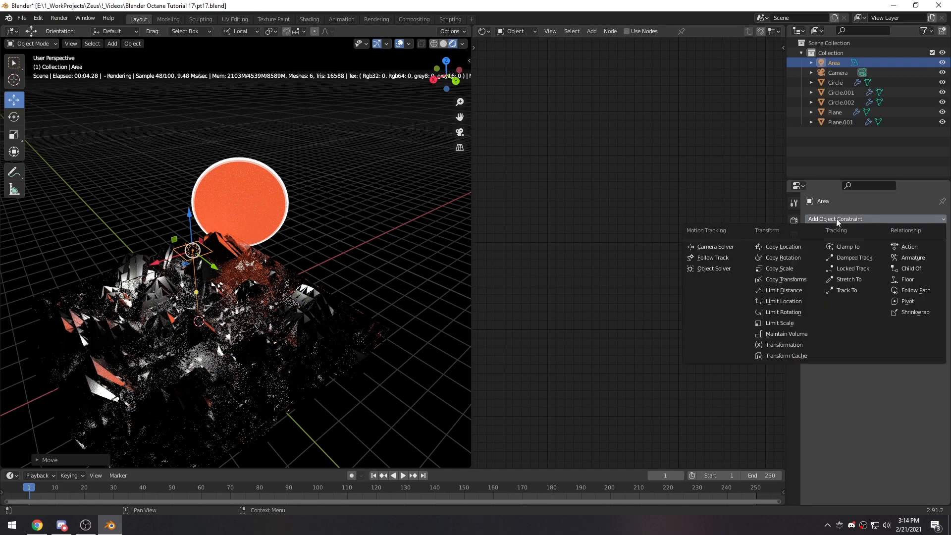
click(864, 258)
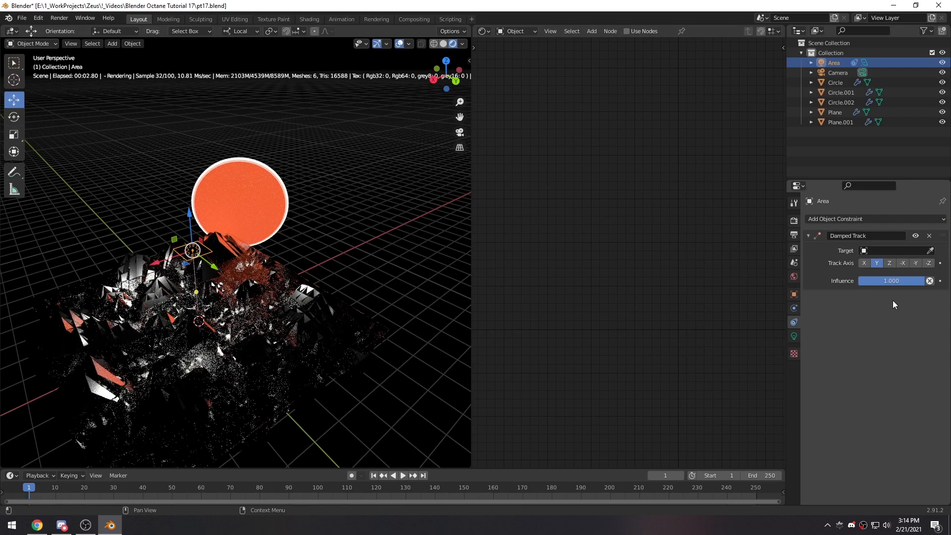
click(929, 263)
click(930, 250)
click(224, 244)
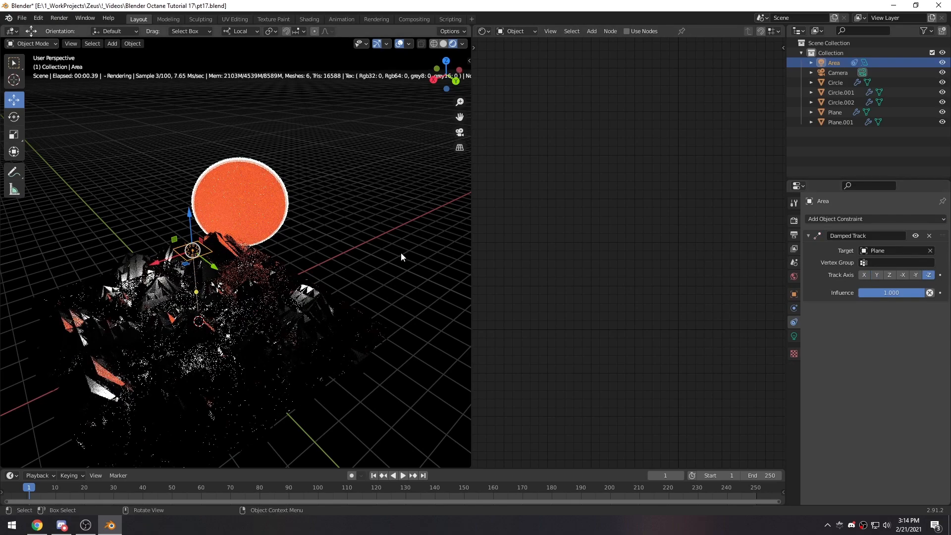
- Move the area light horizontally to the right-hand side of the mountains and check the lighting through the camera
drag(184, 265, 325, 293)
key(KP_0)
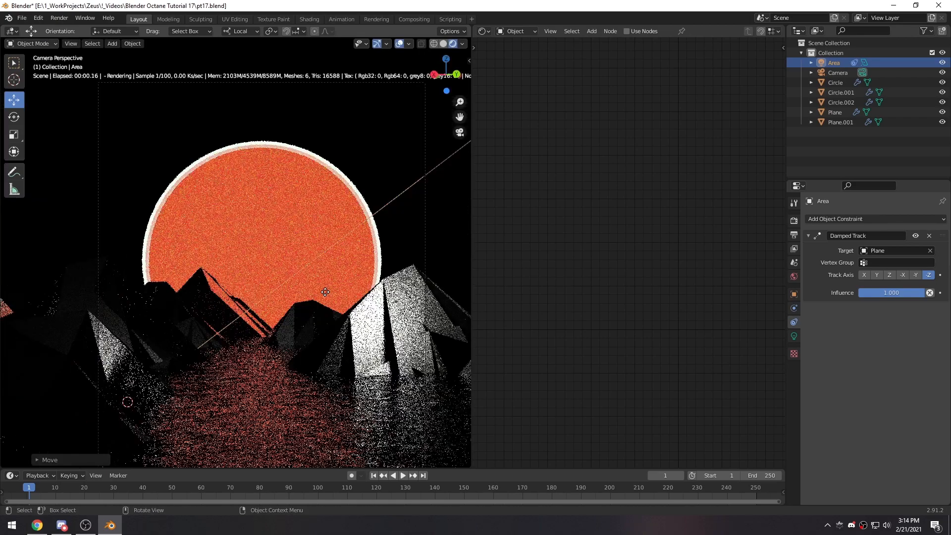
scroll(355, 288, down, 2)
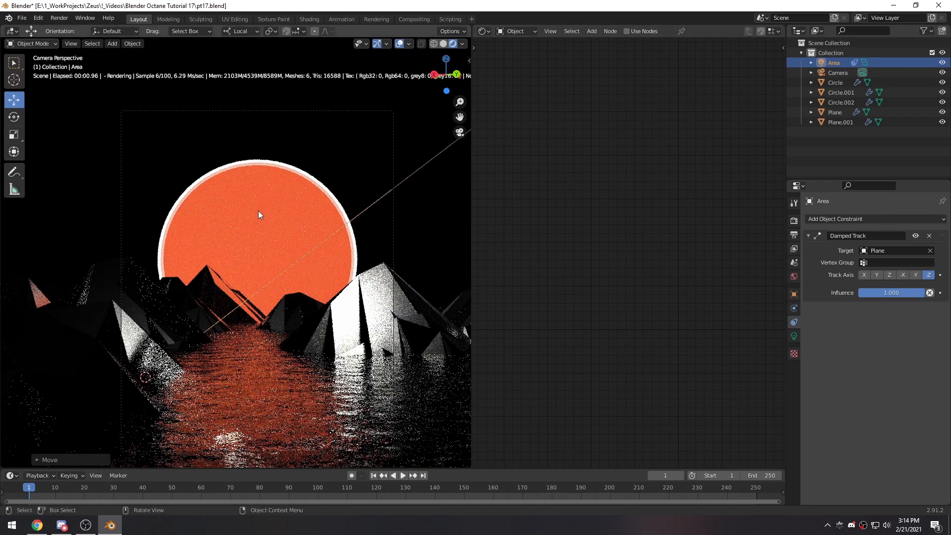
- Copy the RGB spectrum, Black Body Emission and Diffuse Material nodes from the smaller circle's Glow1 material, and enable nodes on the area light
click(258, 211)
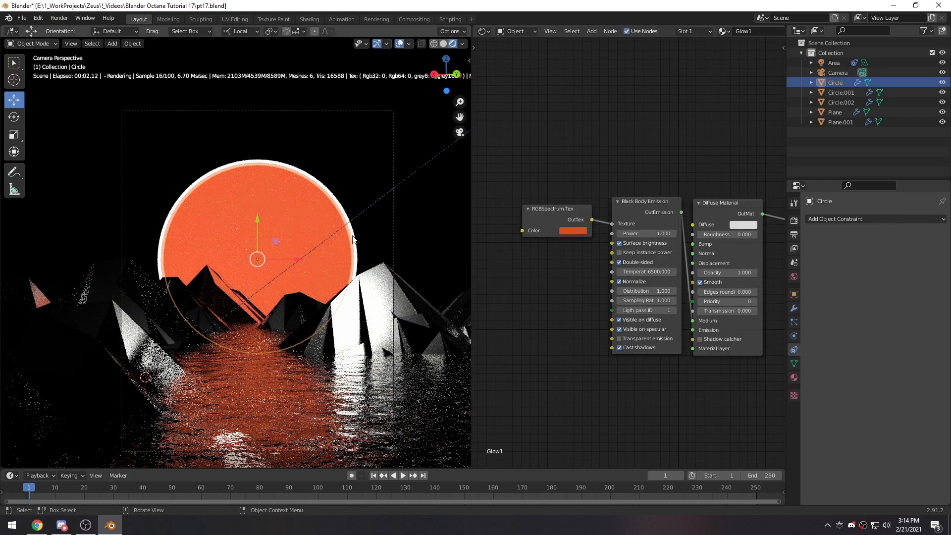
drag(516, 162, 700, 216)
middle_drag(288, 315, 314, 334)
scroll(314, 334, down, 3)
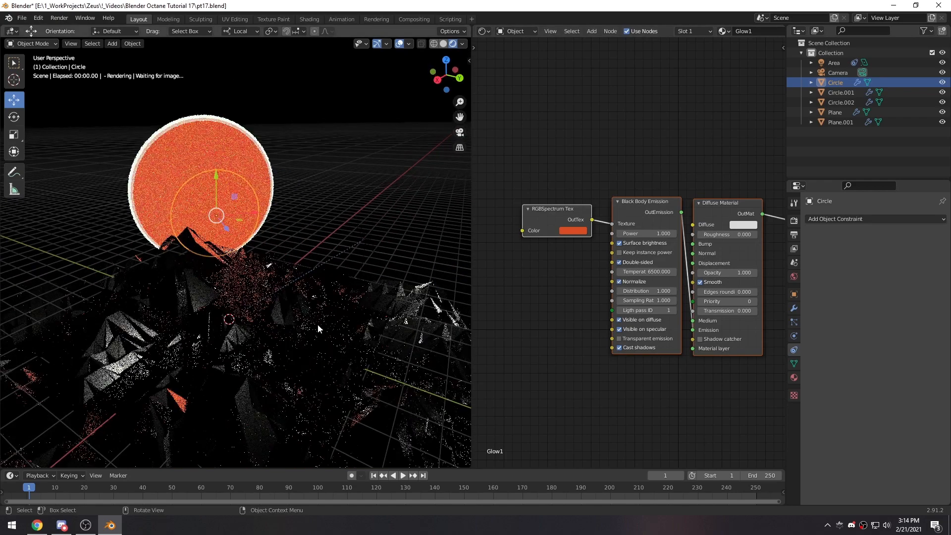
click(366, 239)
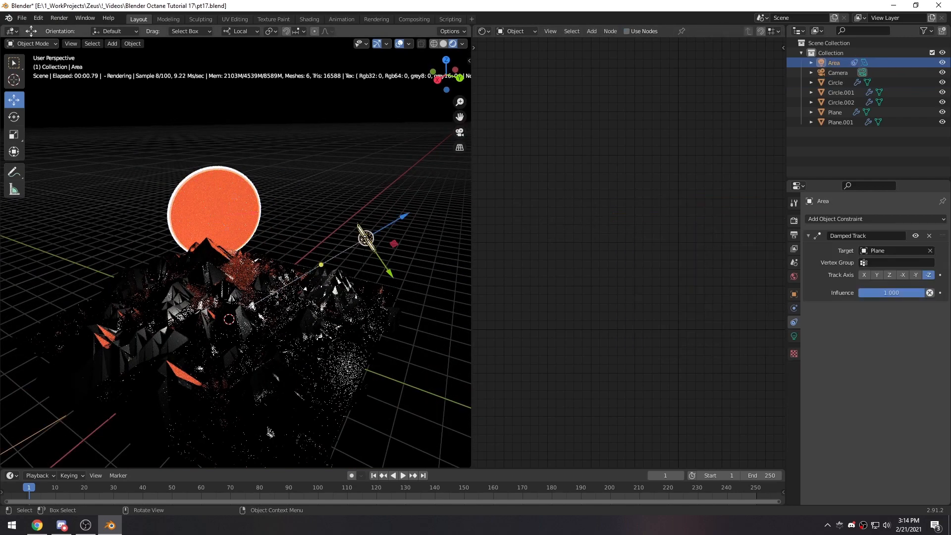
click(794, 336)
click(879, 332)
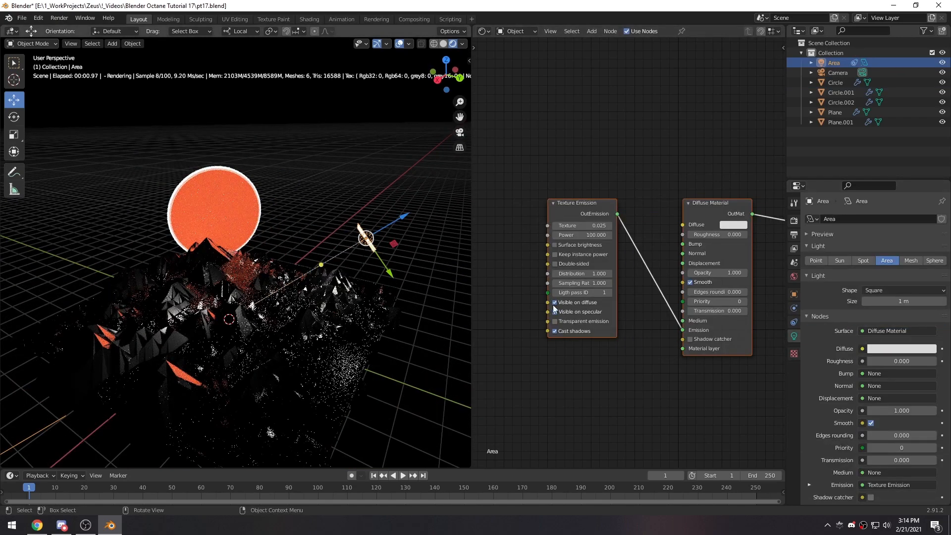
- Replace the area light's default emission and diffuse nodes with the copied Glow1 nodes, and connect the Diffuse Material to the Light Output surface
middle_drag(637, 361, 598, 338)
scroll(589, 362, down, 3)
drag(525, 178, 644, 246)
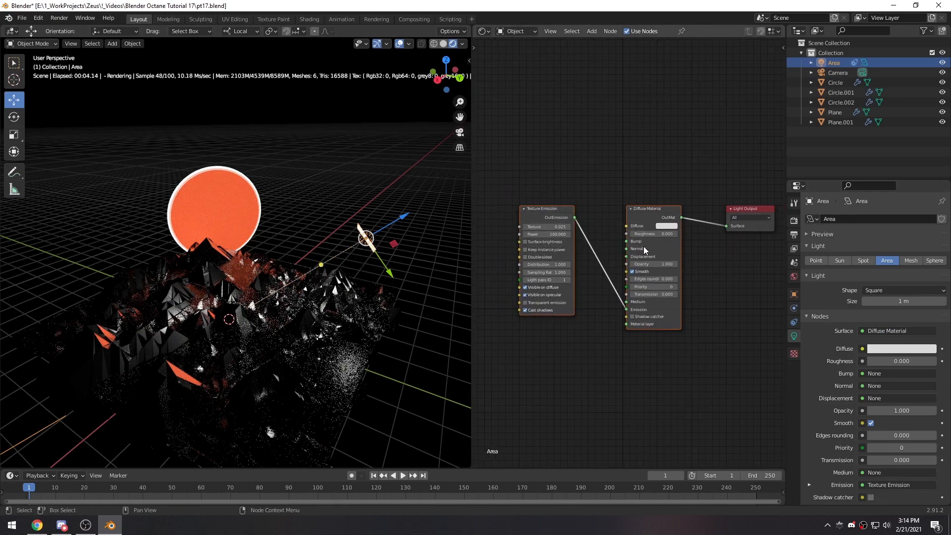
key(x)
key(ctrl+v)
drag(689, 217, 726, 226)
key(KP_0)
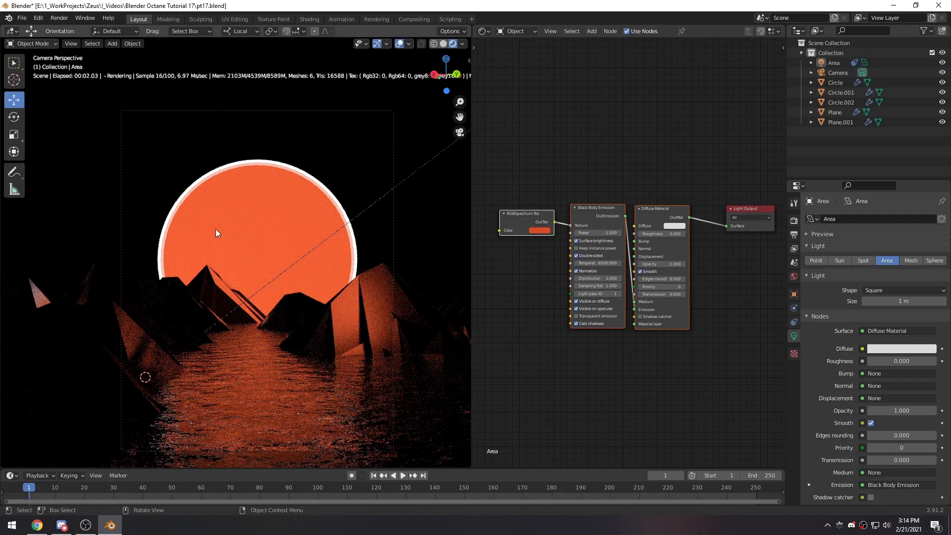
middle_drag(311, 305, 354, 355)
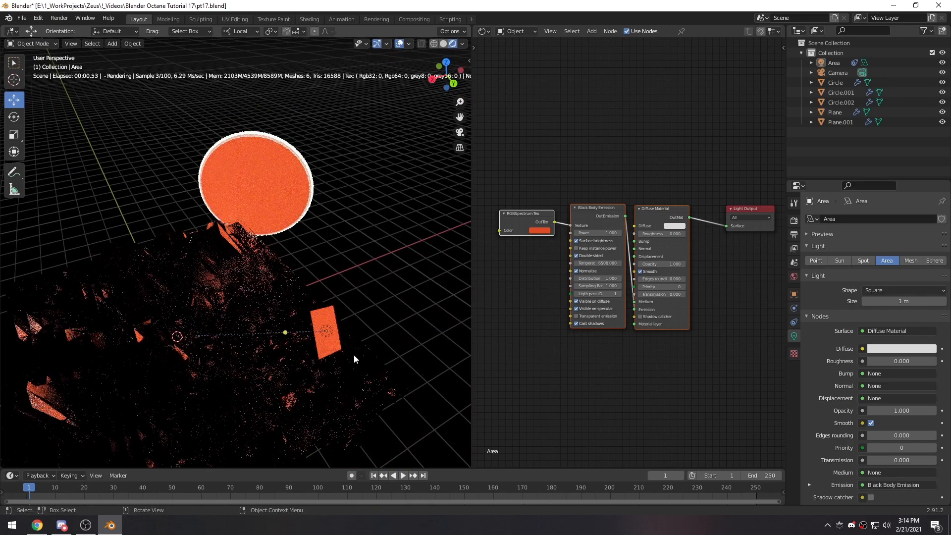
- Using the Global orientation, move the area light above the camera frame, enlarge it to 1.24 m and check the lighting through the camera
click(330, 332)
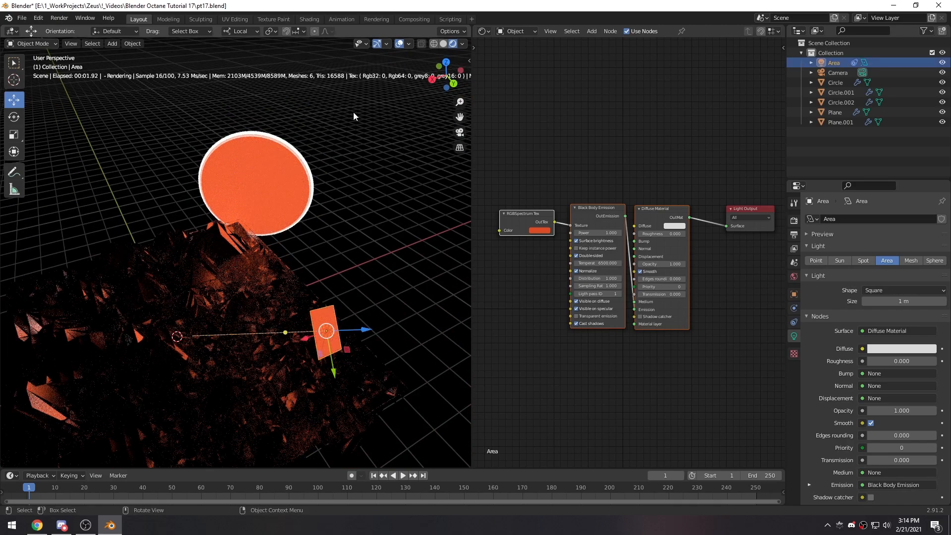
click(240, 31)
click(238, 64)
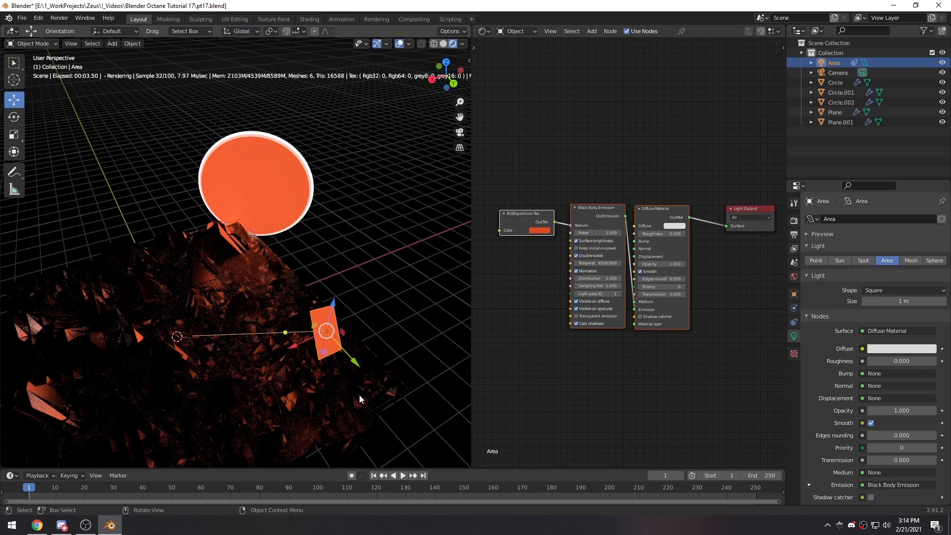
drag(323, 353, 187, 394)
click(187, 394)
key(KP_0)
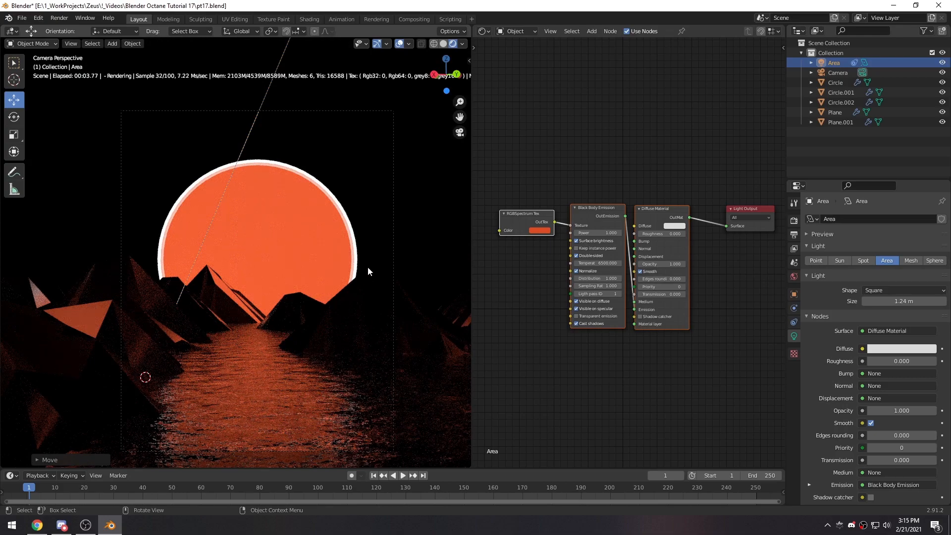
click(369, 214)
shift+middle_drag(279, 319, 284, 296)
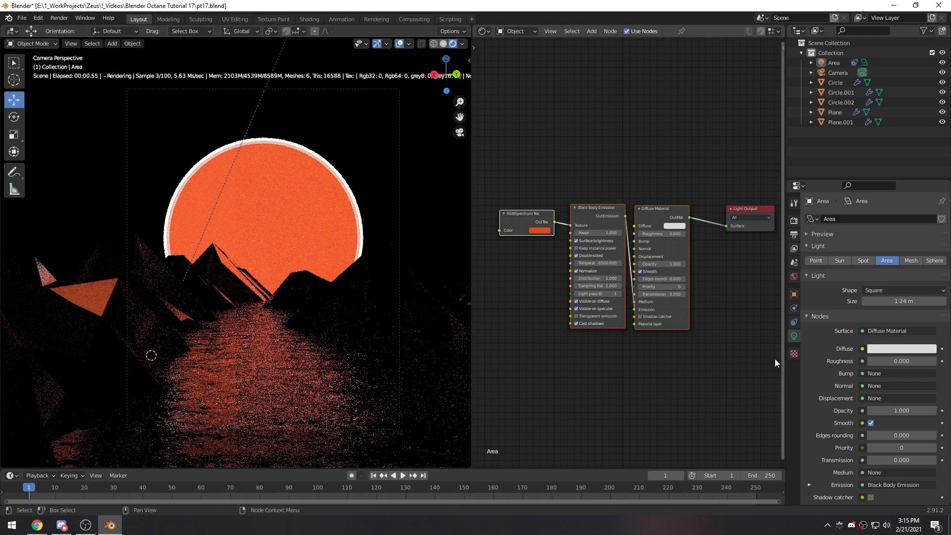
- Set the camera's depth of field with autofocus off, Circle as the focus object and an aperture of 0.54, saving the file
click(842, 73)
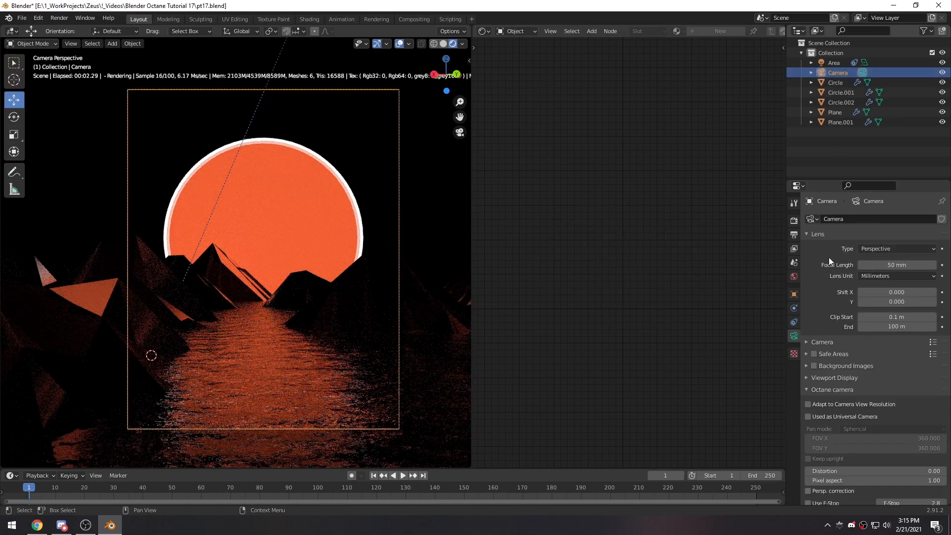
scroll(824, 373, down, 10)
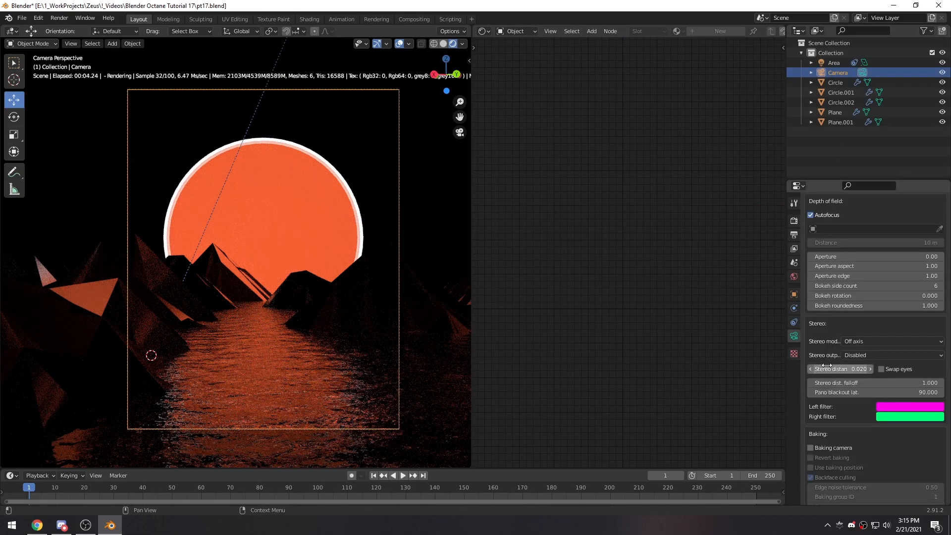
click(811, 314)
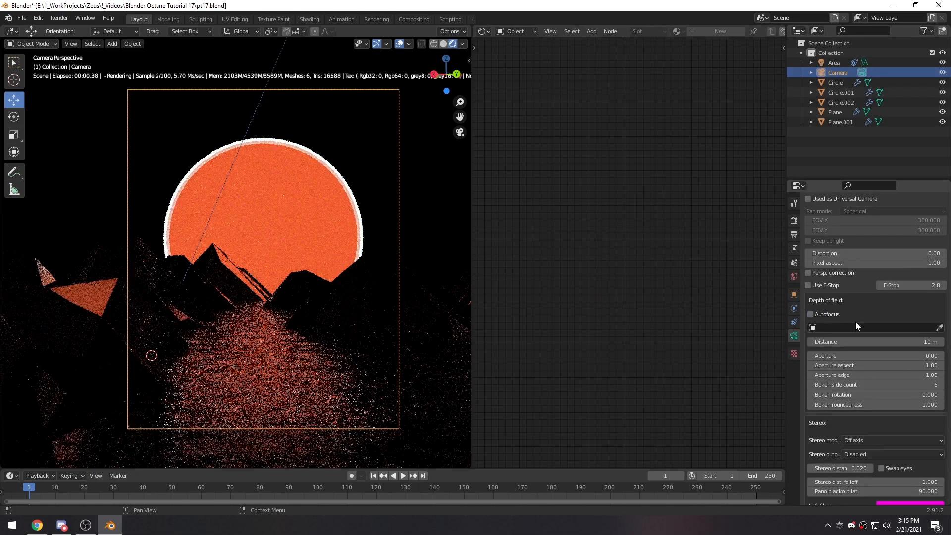
click(940, 328)
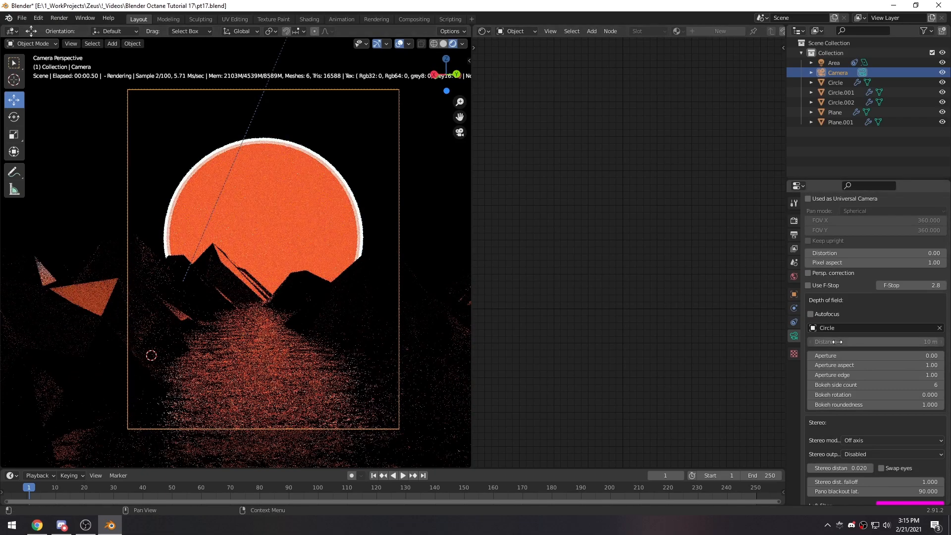
key(ctrl+s)
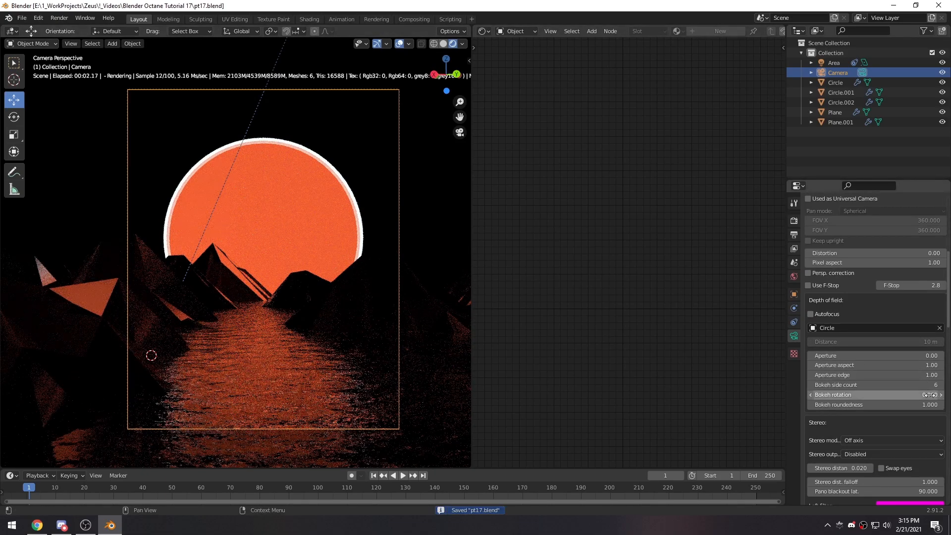
drag(876, 356, 908, 356)
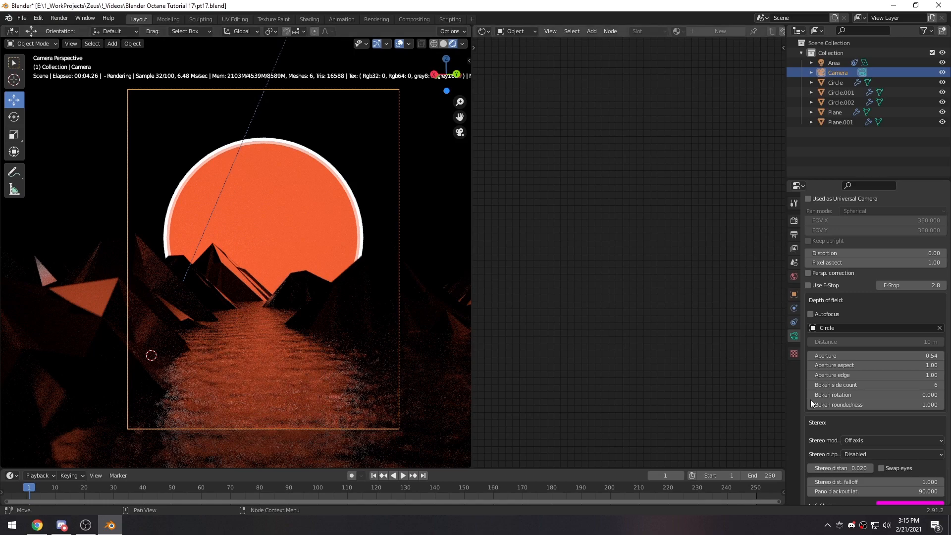
scroll(843, 394, down, 15)
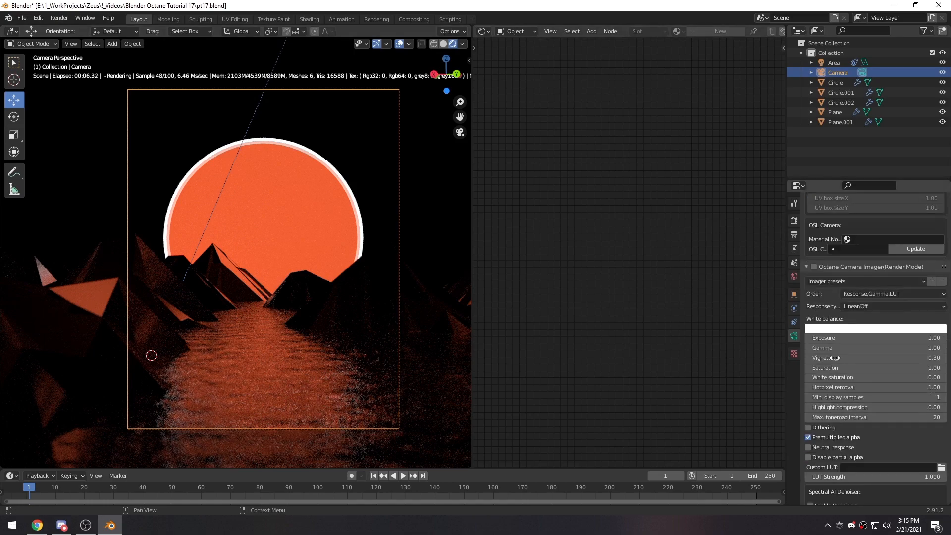
click(813, 287)
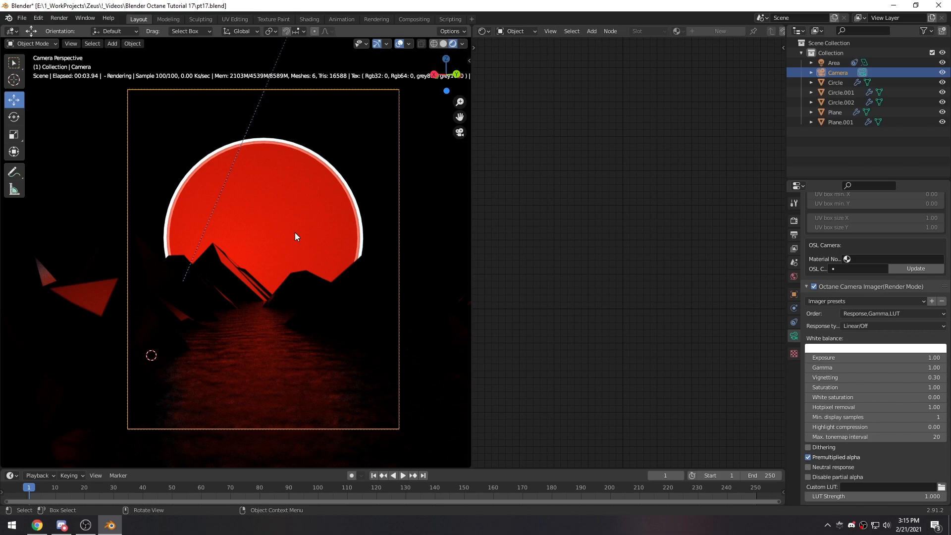
click(875, 325)
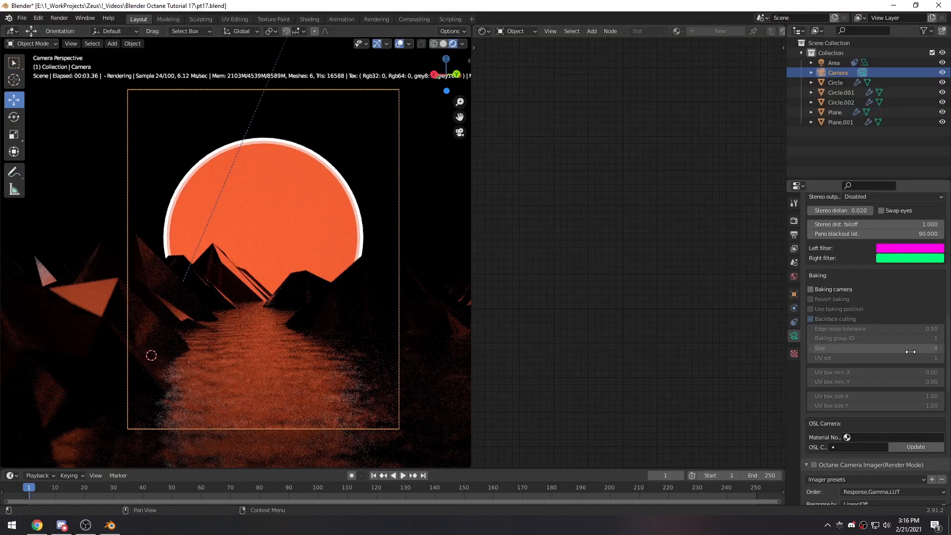
- Enable the camera's Octane Camera Imager with the FCICD response type, saving the file
scroll(911, 358, down, 5)
scroll(910, 357, down, 2)
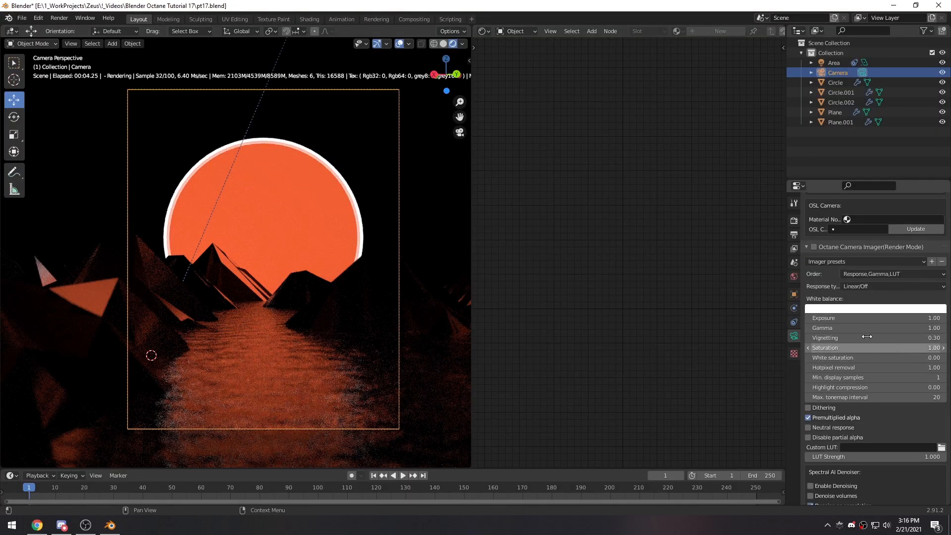
click(814, 247)
key(ctrl+s)
click(878, 285)
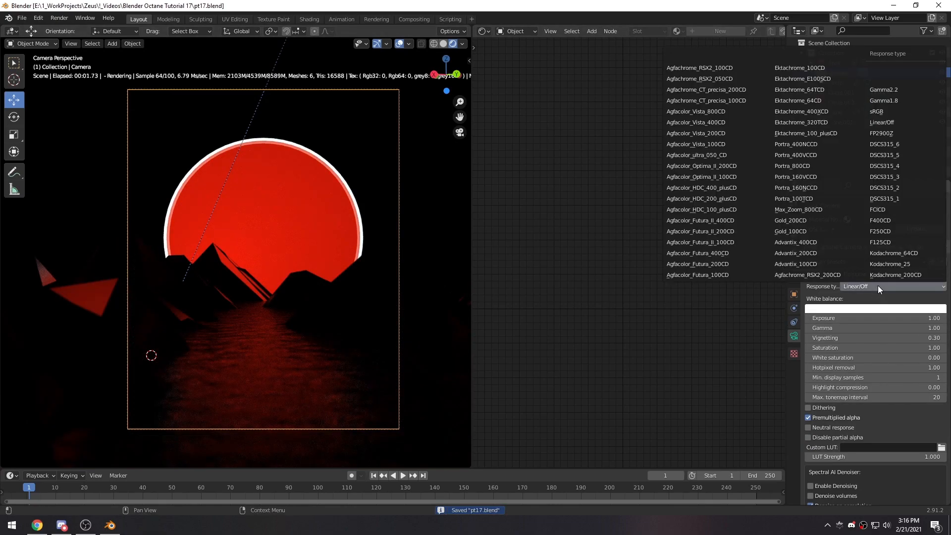
click(882, 209)
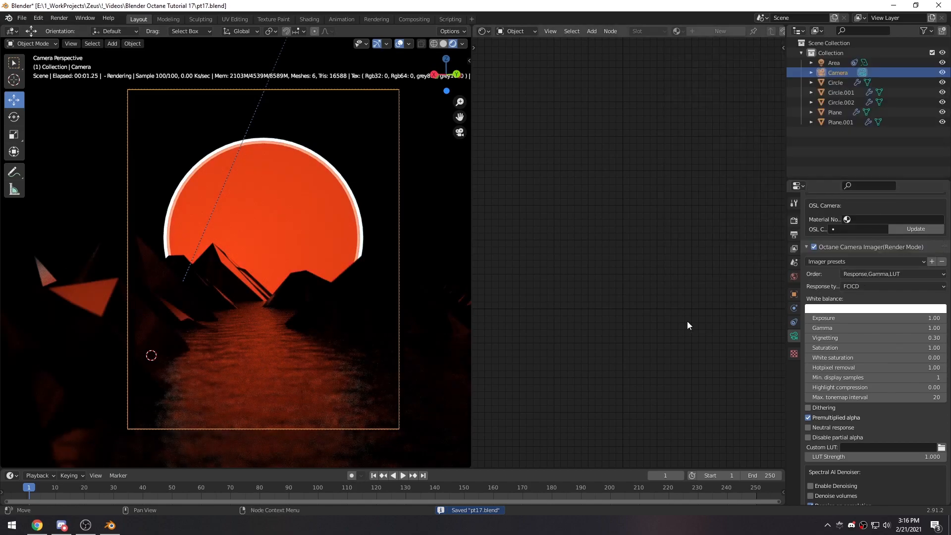
- Try the F400CD response type for the camera imager, and go back to FCICD
click(866, 285)
click(883, 220)
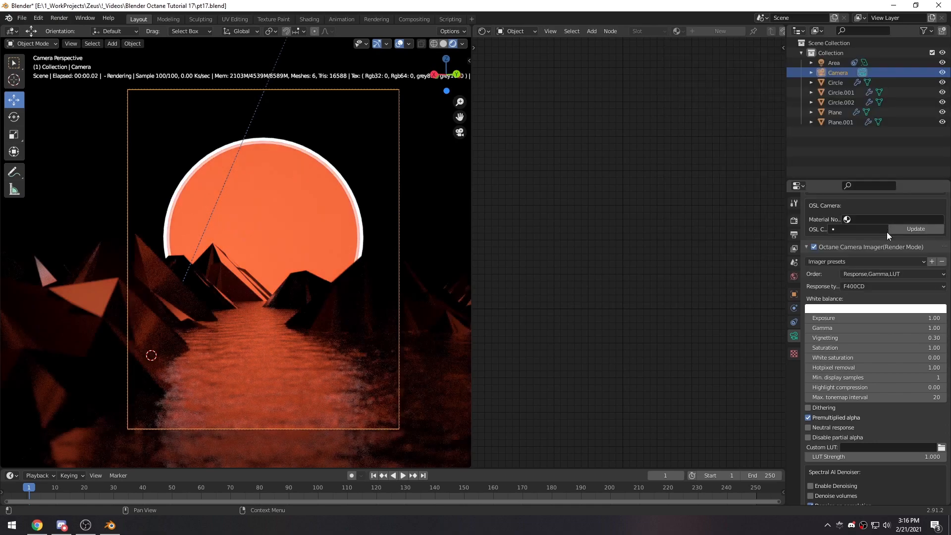
click(866, 286)
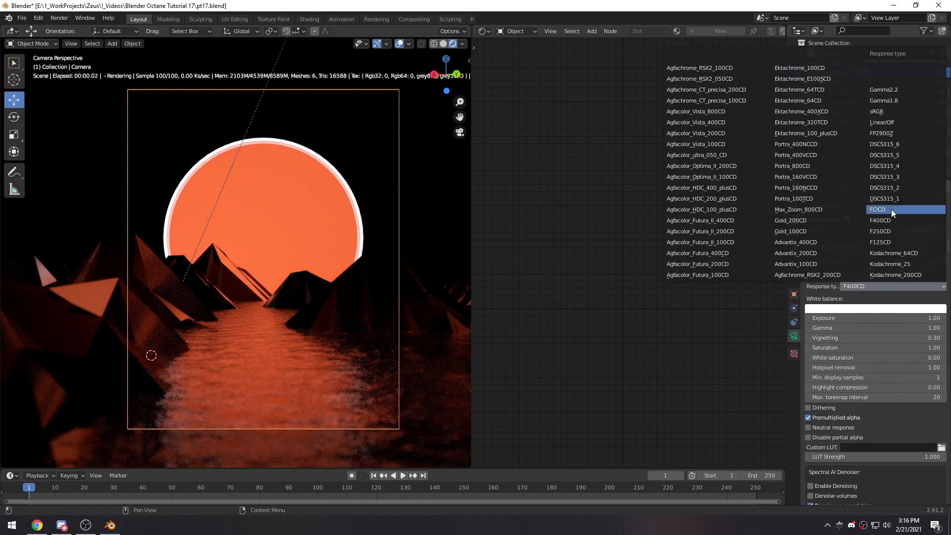
click(891, 209)
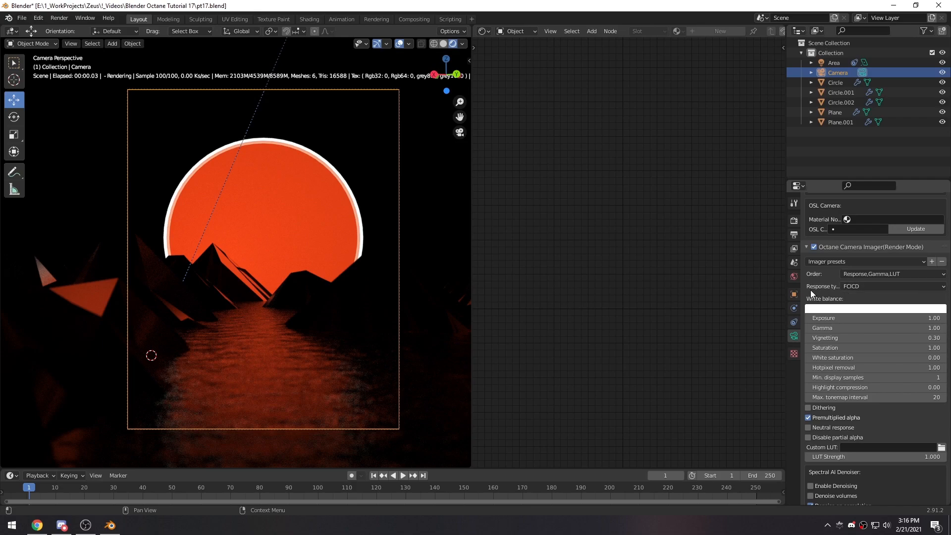
- Set the camera imager's exposure and gamma both to 1.17, and save the file
mouse_move(783, 292)
mouse_down()
mouse_move(728, 288)
mouse_move(787, 288)
mouse_up()
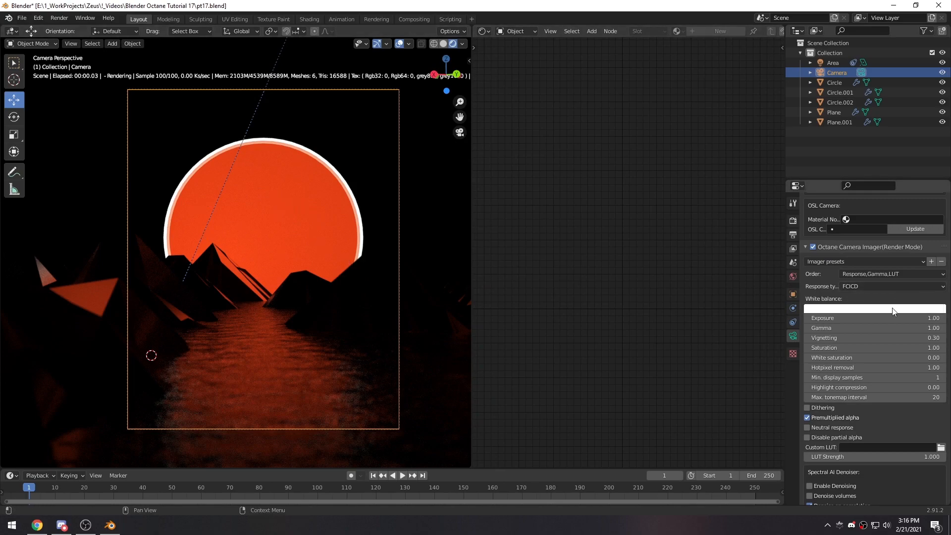
drag(852, 320, 864, 327)
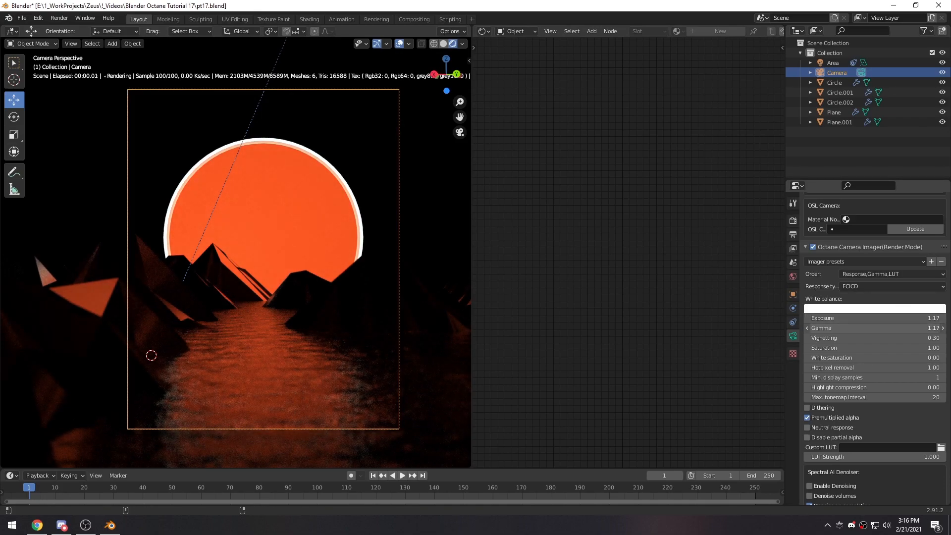
scroll(860, 364, down, 10)
key(ctrl+s)
- Enable Octane Post Processing for the camera with a bloom power of 25, and deselect the camera
click(813, 398)
double_click(832, 422)
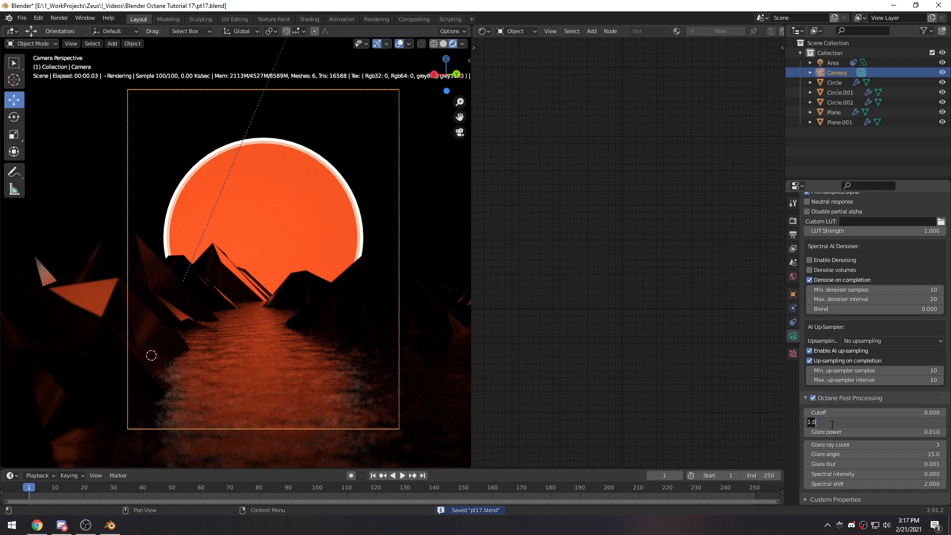
text(25)
key(Return)
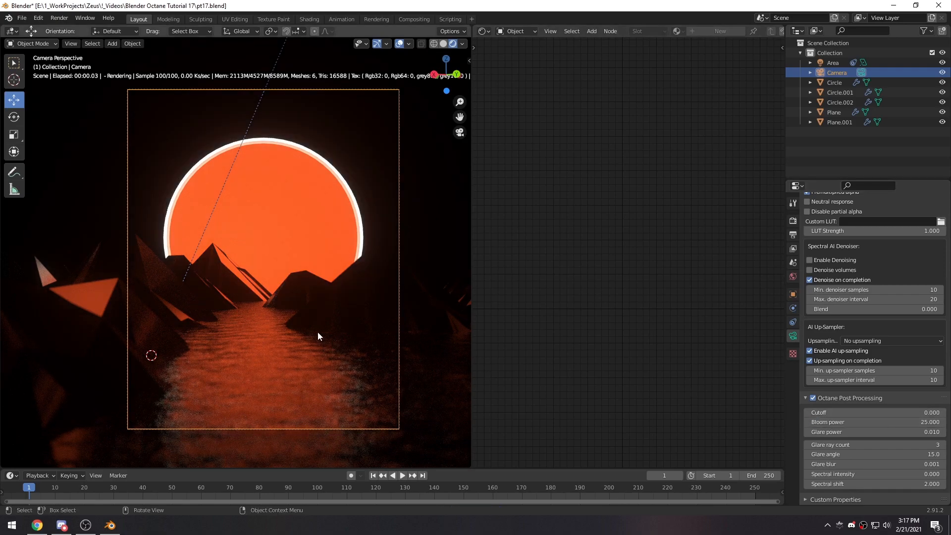
click(374, 254)
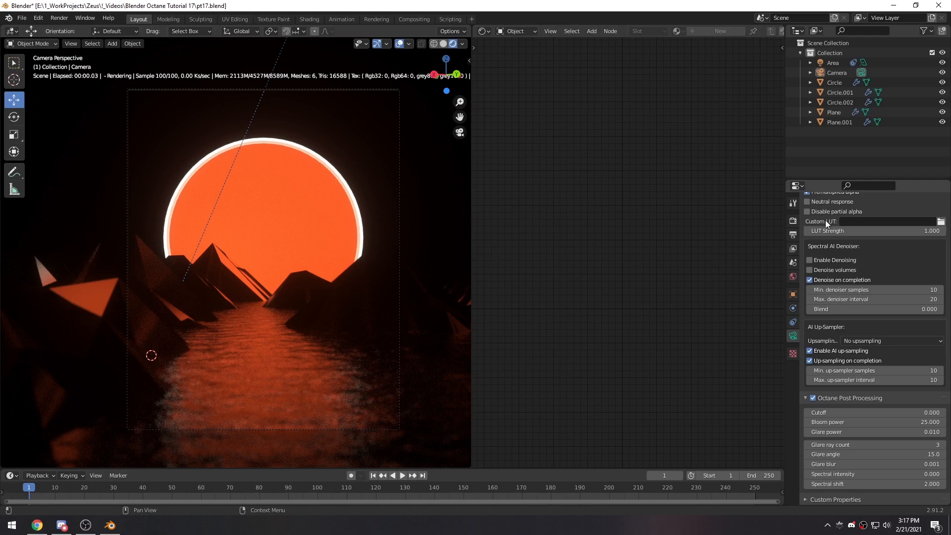
- Set the Octane kernel's maximum samples to 1024 in the scene's render settings
click(793, 220)
scroll(840, 411, up, 10)
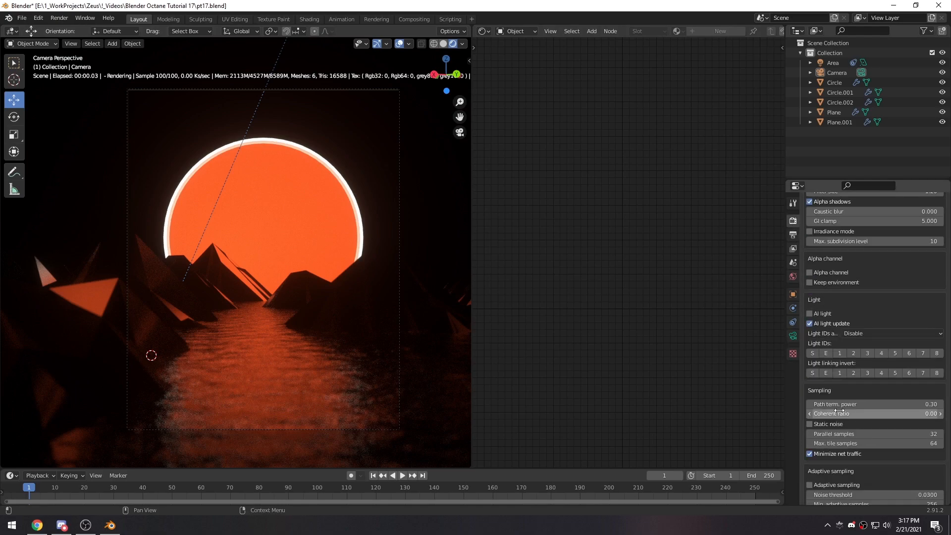
click(852, 314)
text(1024)
key(Return)
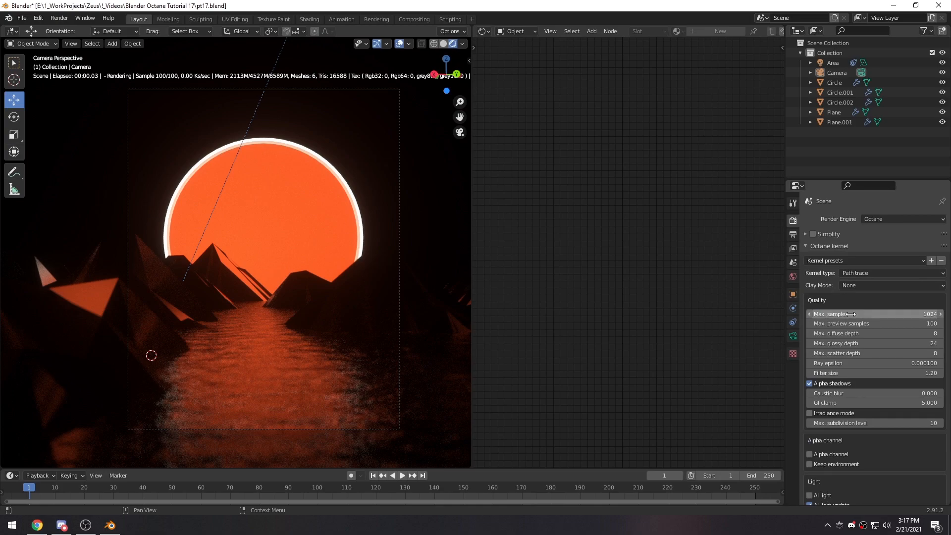